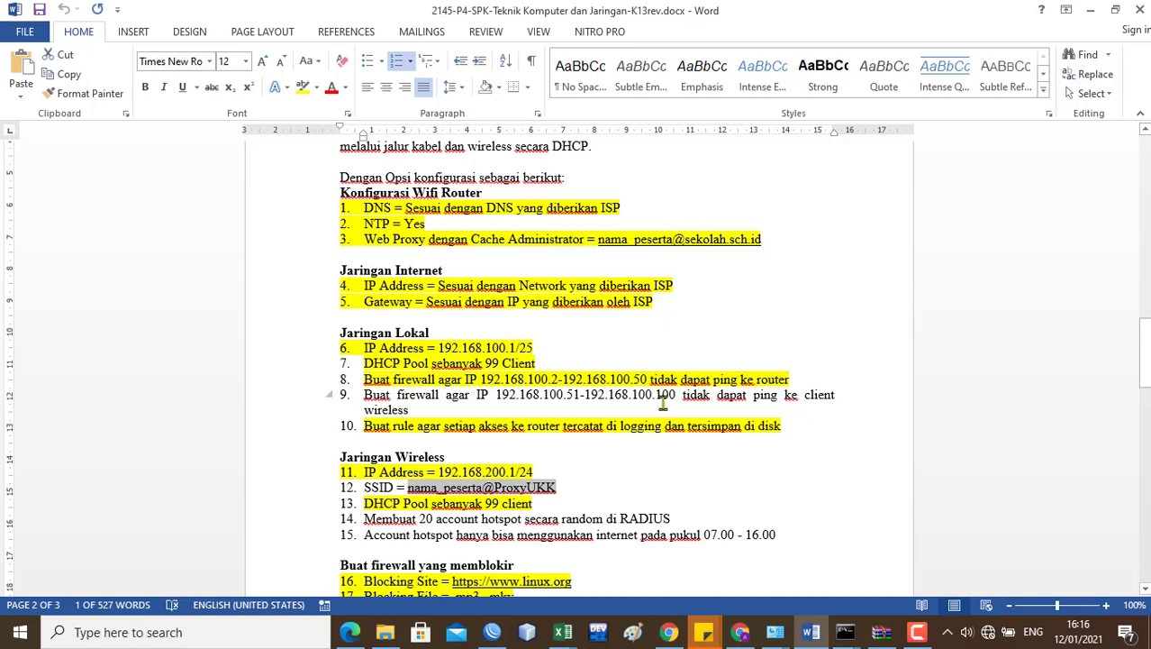
Step: Close the hotspot server list and open the IP > Firewall Filter Rules list
click(492, 632)
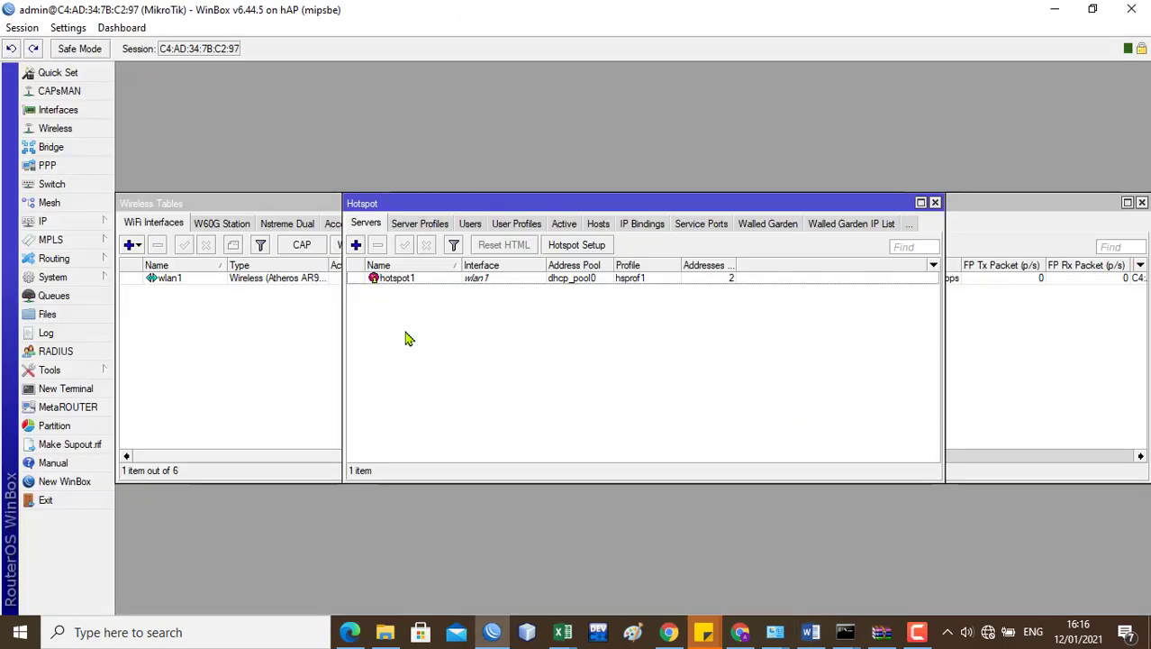
click(936, 203)
click(46, 224)
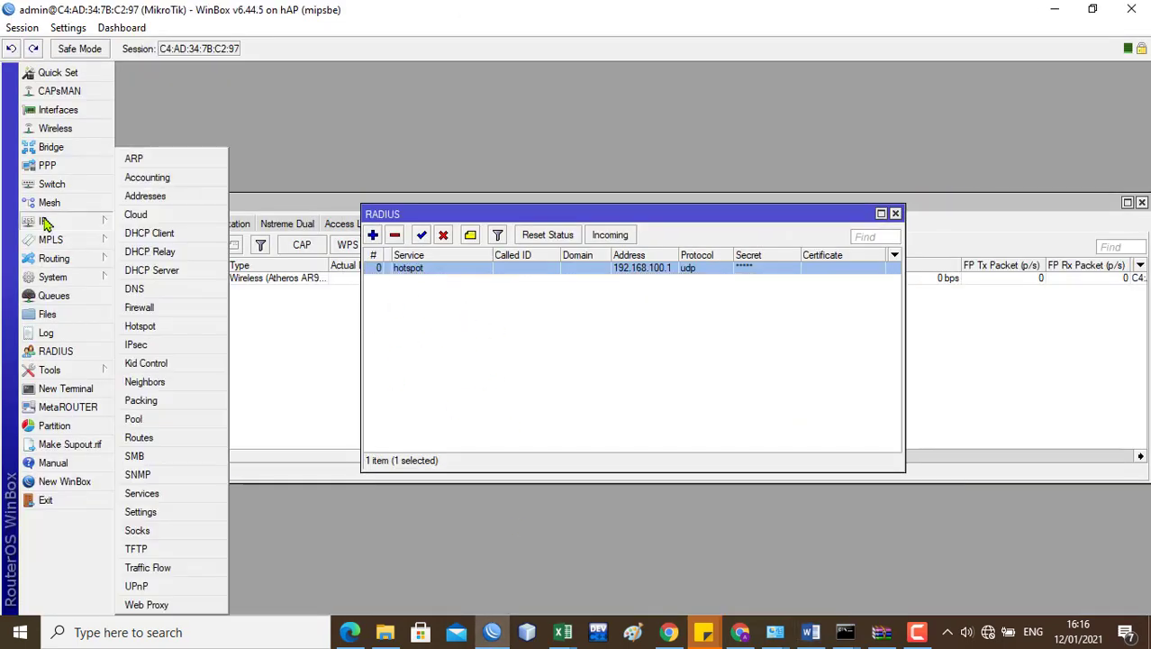
click(151, 310)
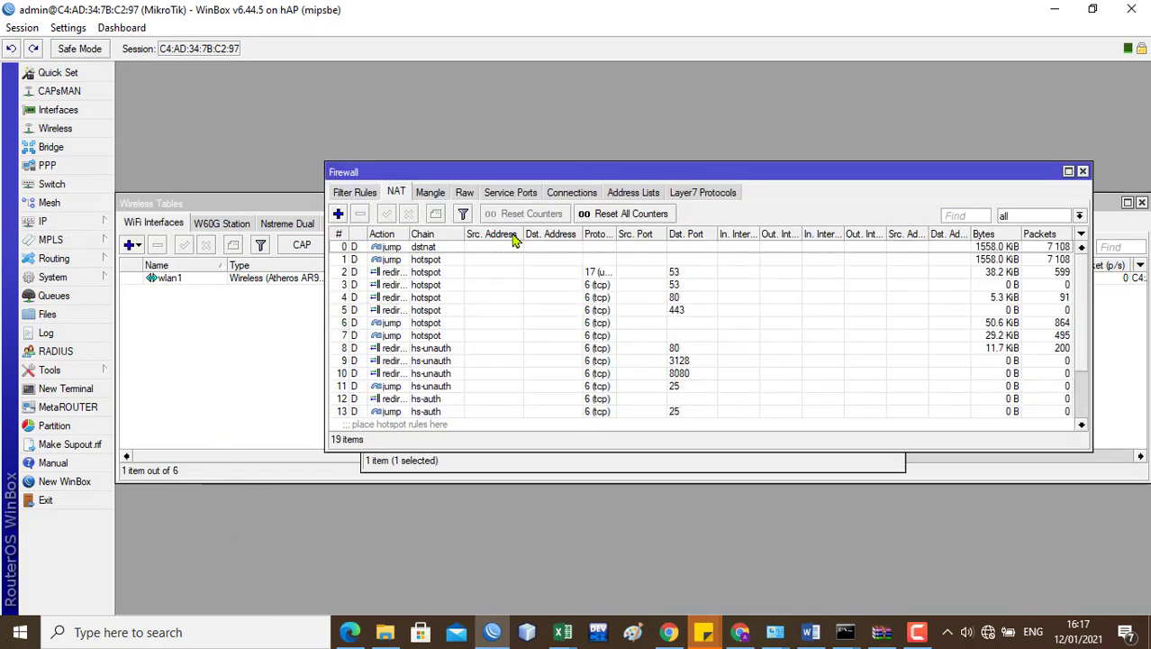
drag(553, 175, 474, 182)
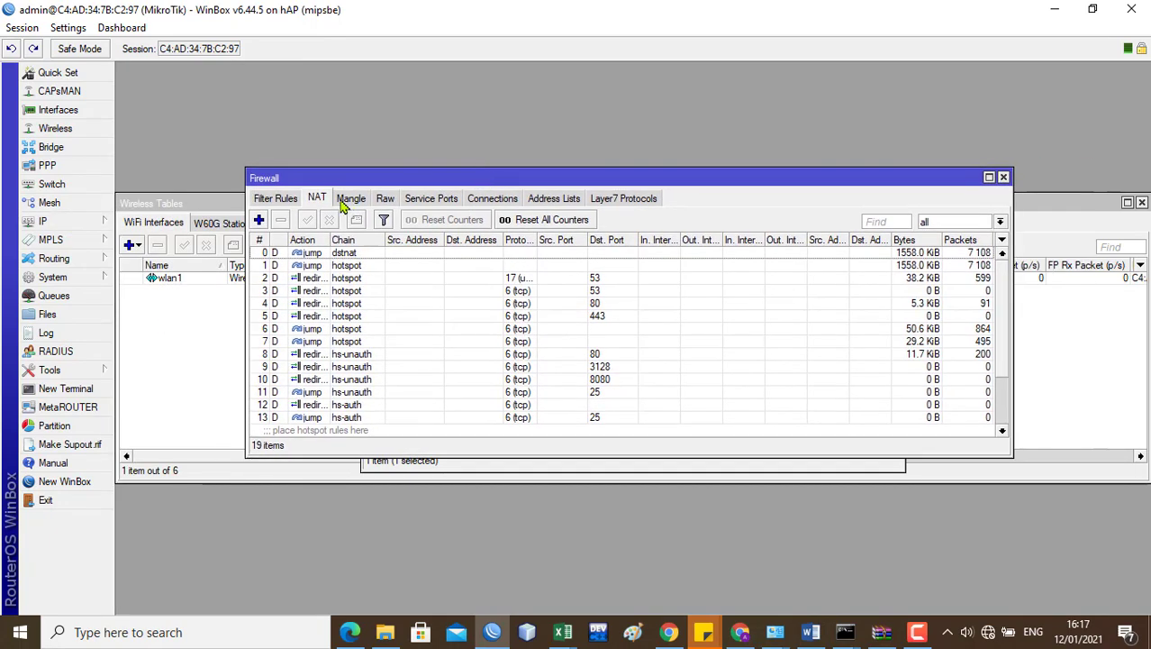
click(278, 199)
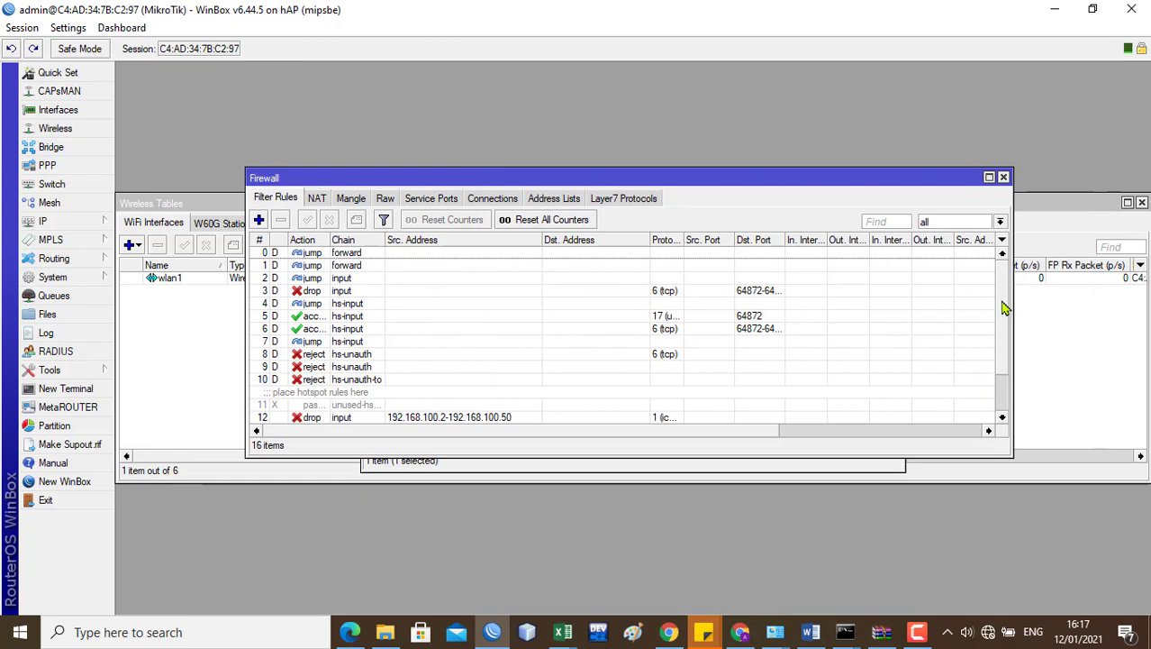
Step: Review rule 13's settings and its drop action, then close the rule dialog
drag(1006, 308, 1004, 393)
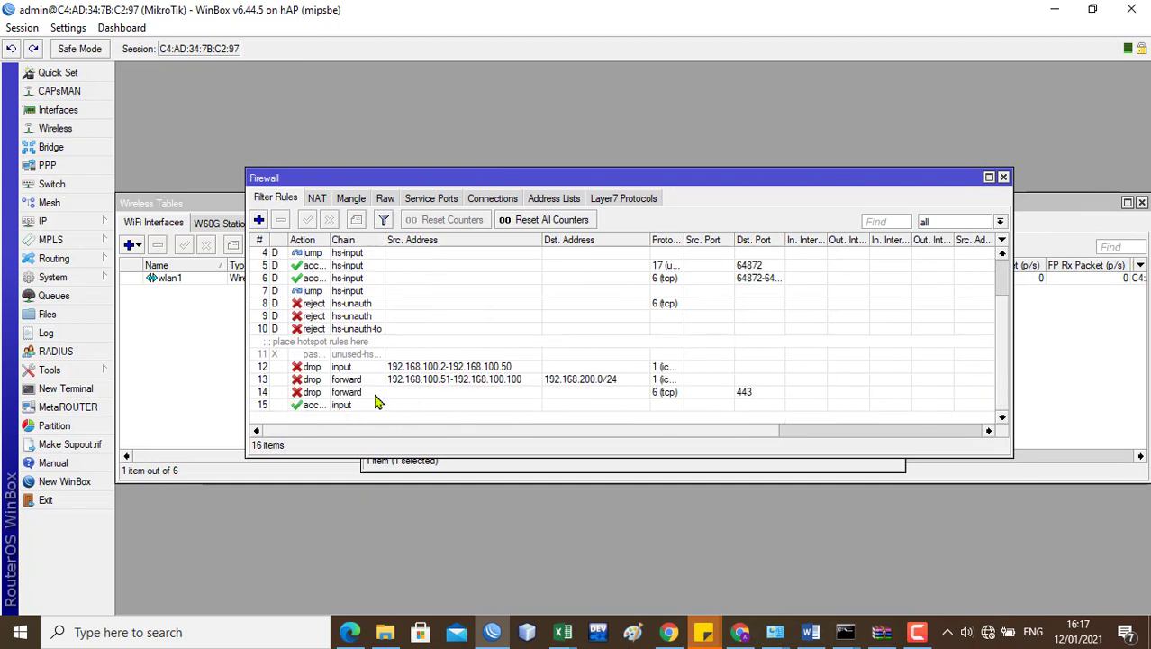
click(345, 382)
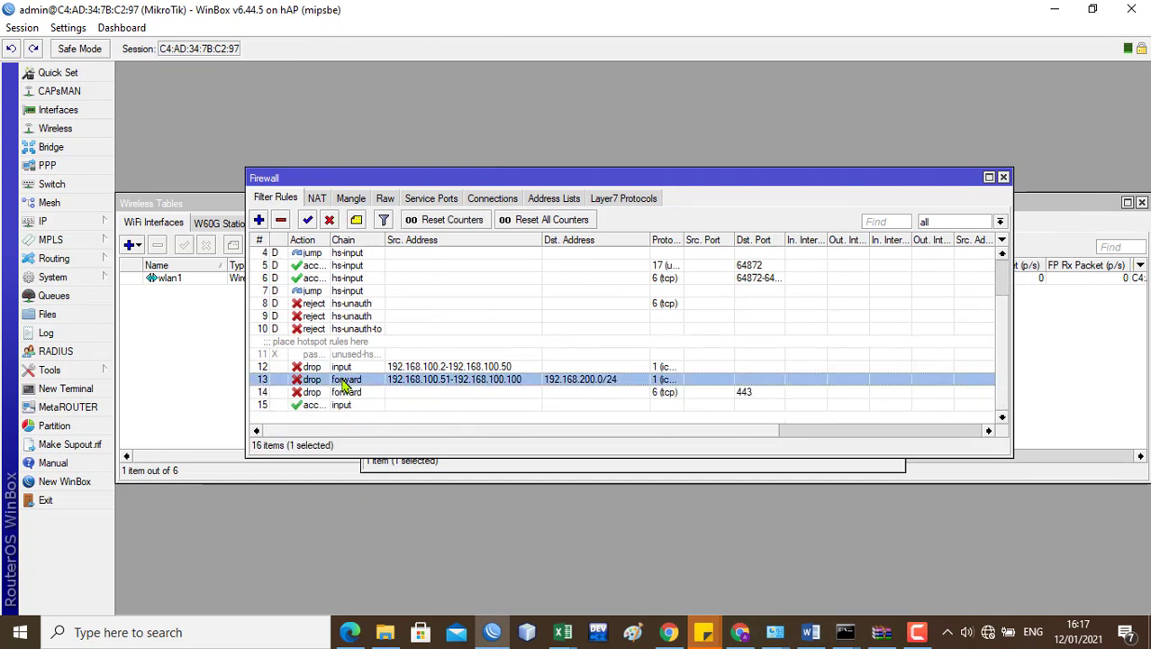
double_click(349, 382)
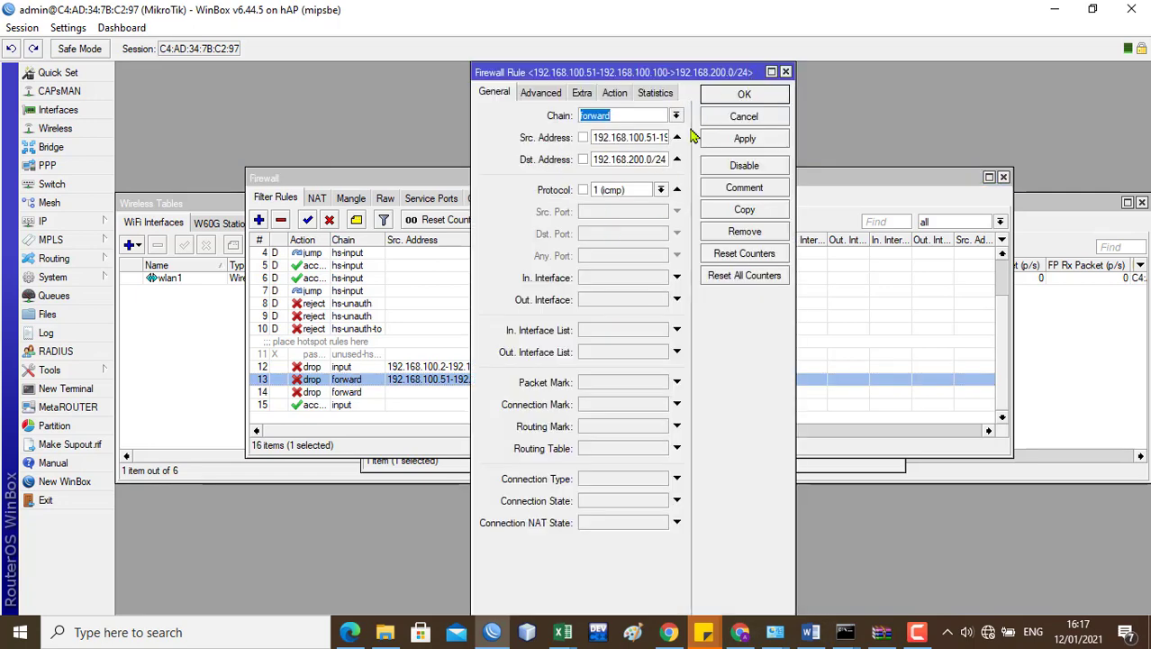
click(615, 94)
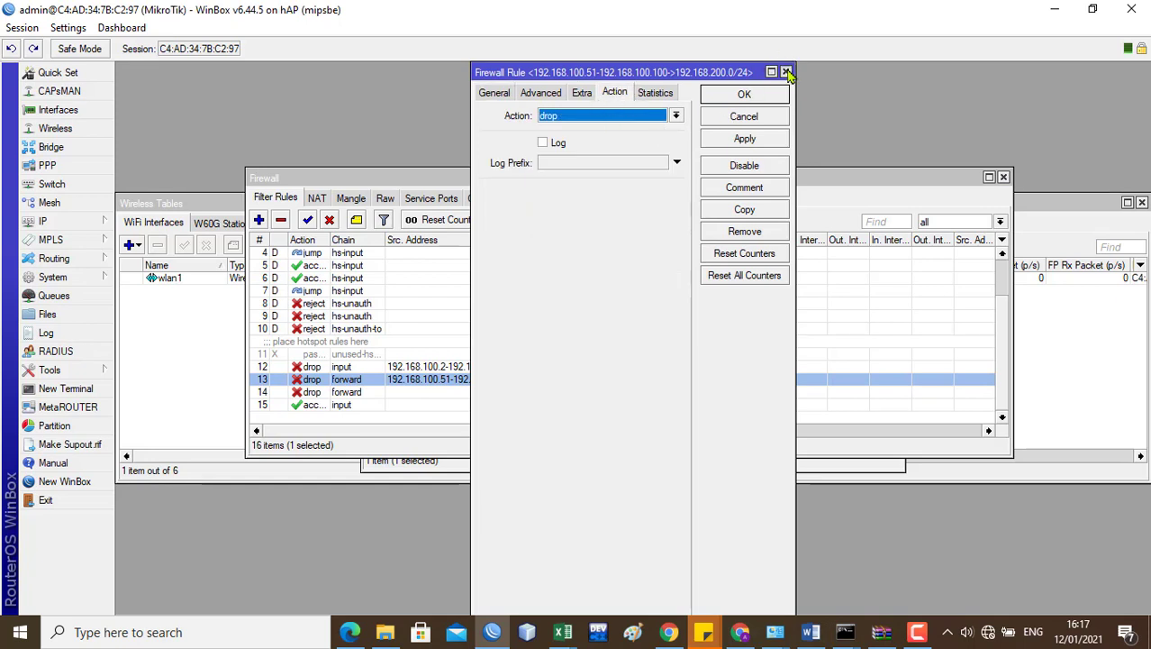
click(787, 72)
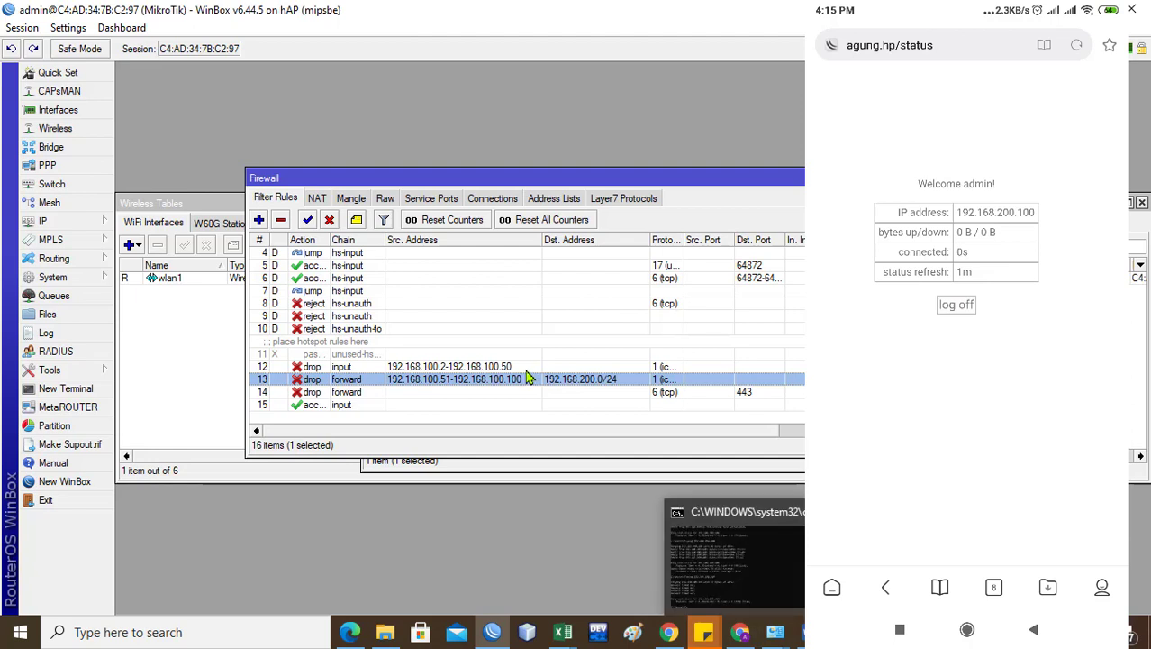
Step: Disable firewall rule 13, the 192.168.100.51-100 to 192.168.200.0/24 drop rule
click(527, 369)
click(512, 383)
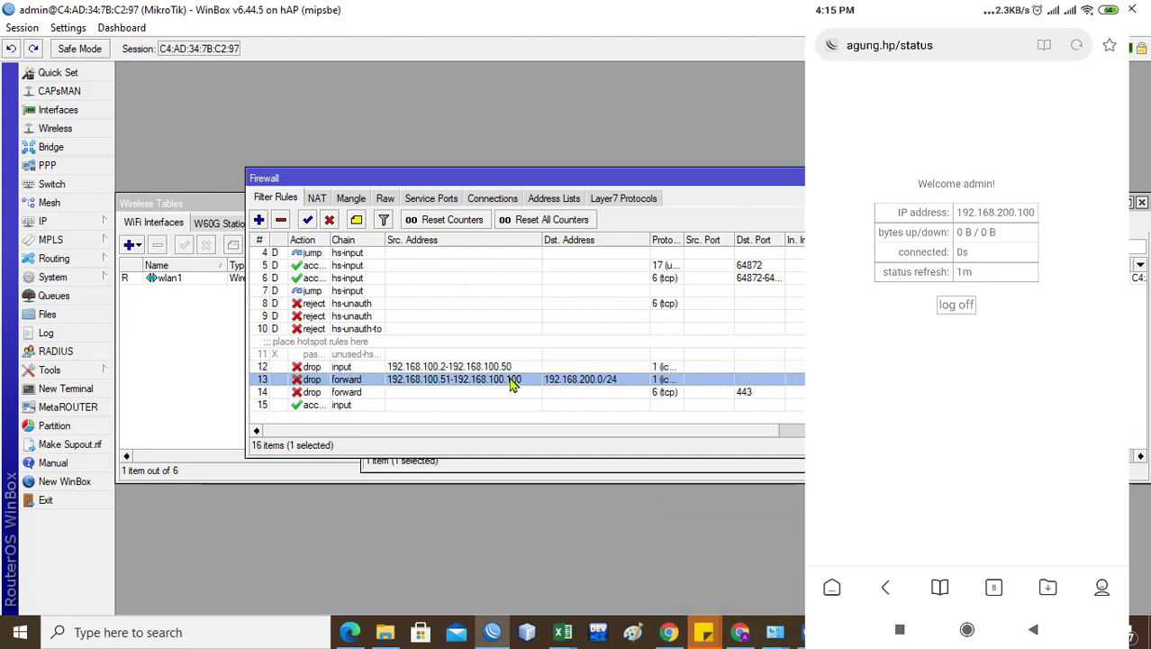
click(330, 221)
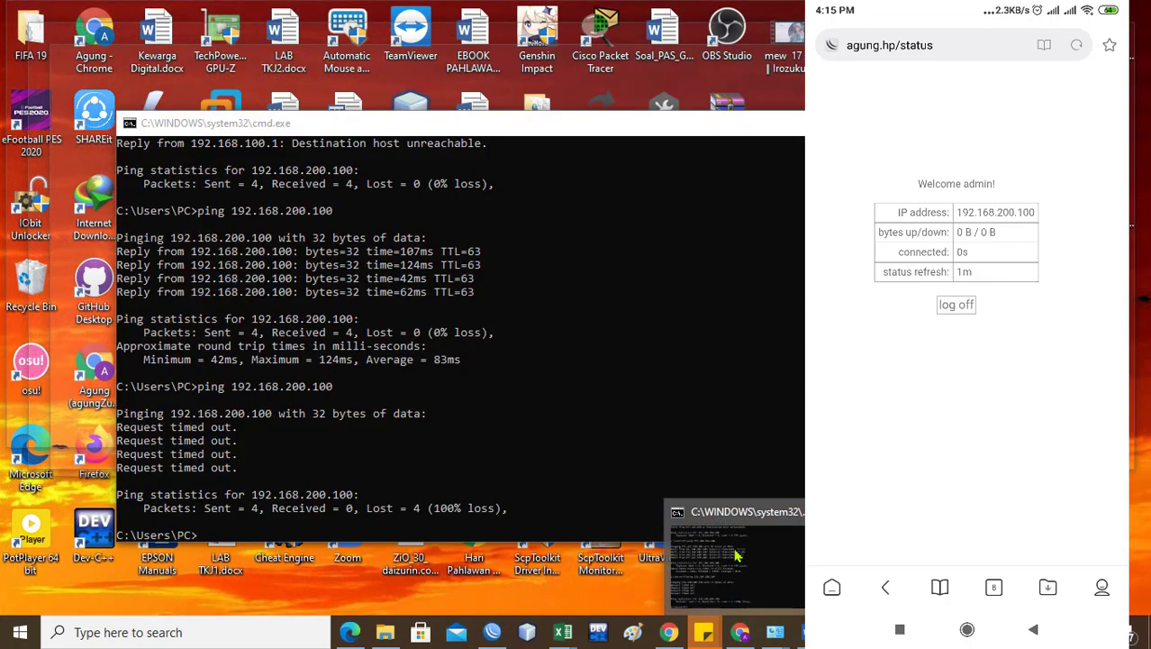
Step: Rerun the previous ping to 192.168.200.100 in the command prompt
click(737, 556)
key(Up)
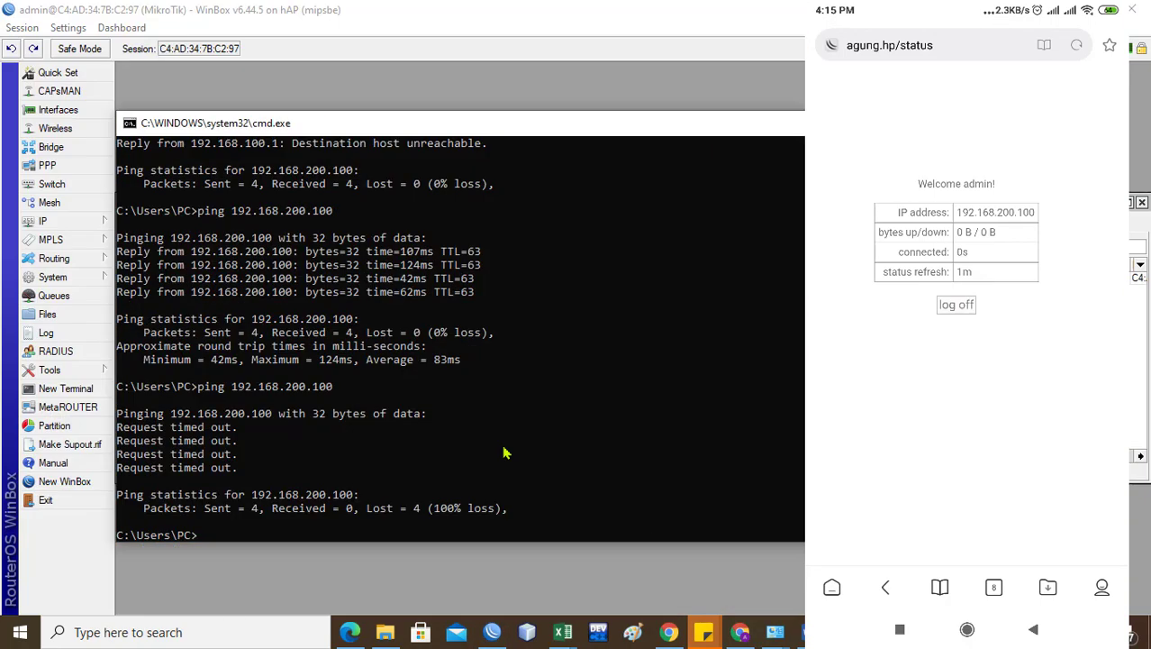
key(Return)
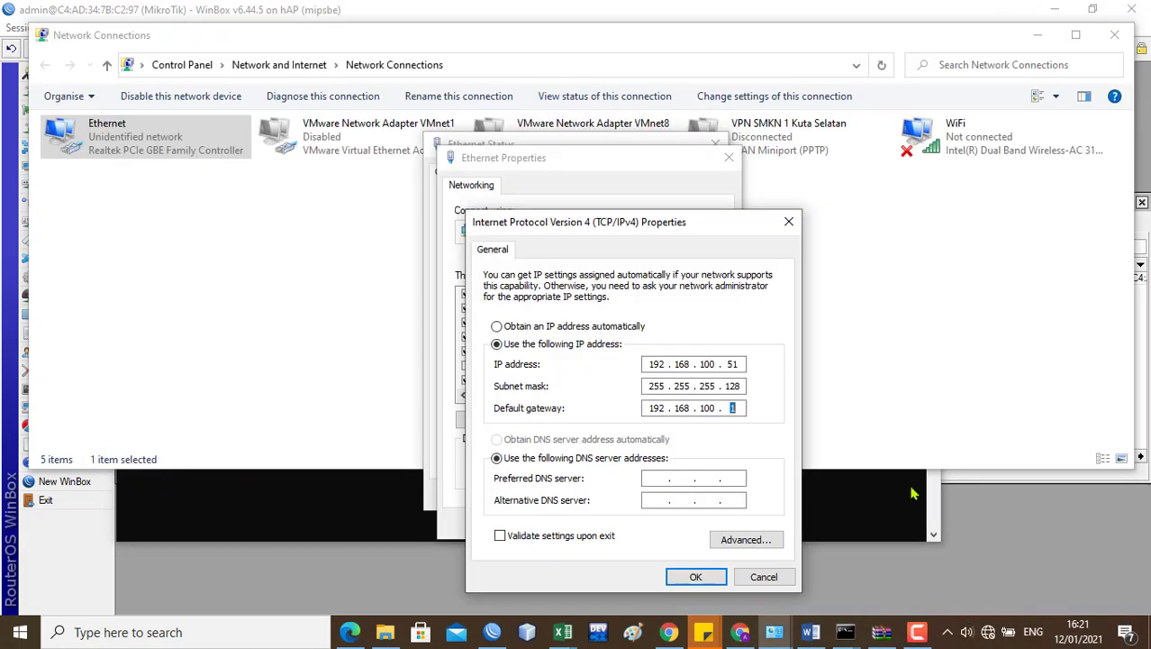
Step: Apply the static IPv4 192.168.100.51 settings and view the Ethernet connection details
click(698, 577)
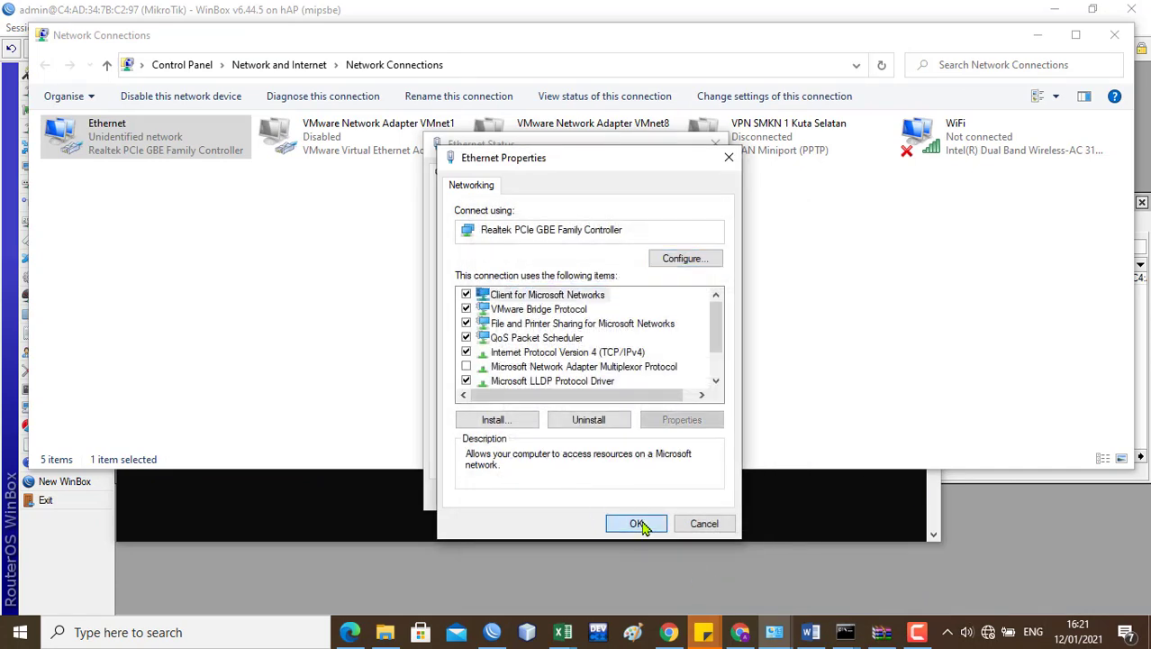
click(641, 522)
click(482, 307)
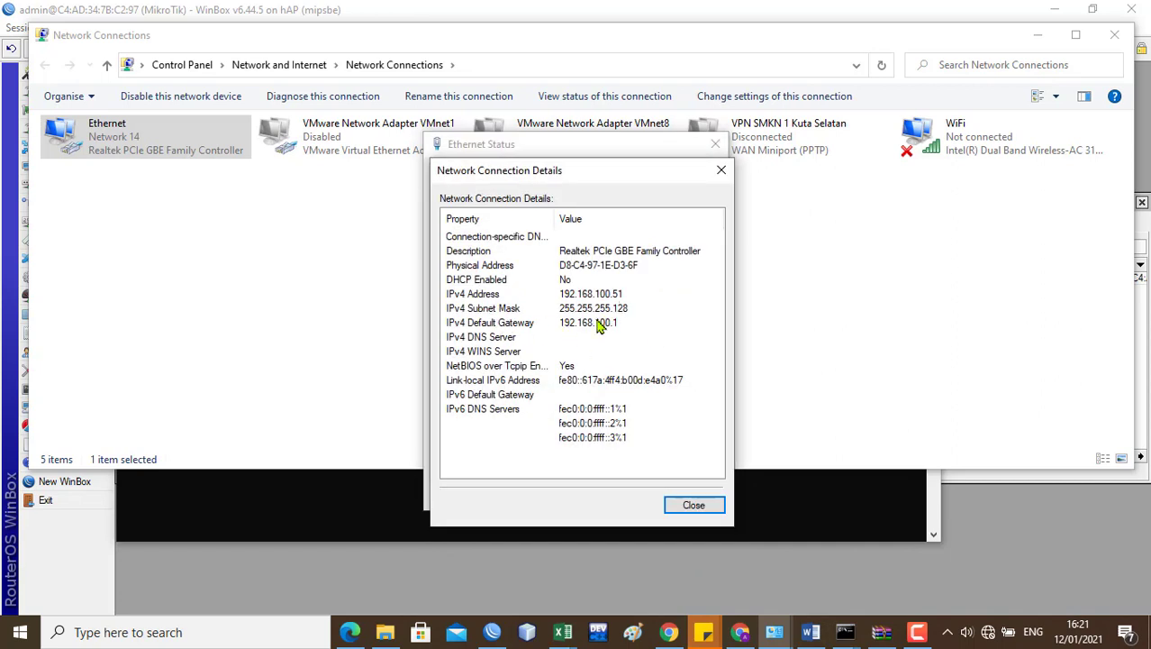
click(350, 503)
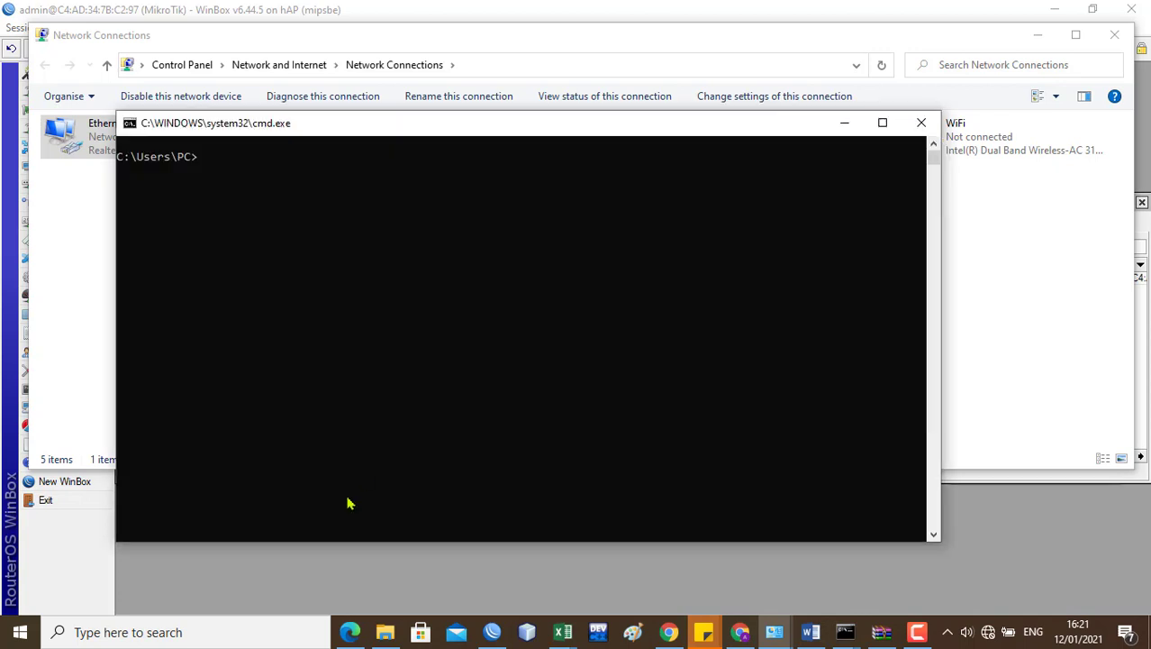
Step: Clear the prompt with cls and rerun ping 192.168.200.100, getting 4 of 4 replies
text(cls)
key(Up)
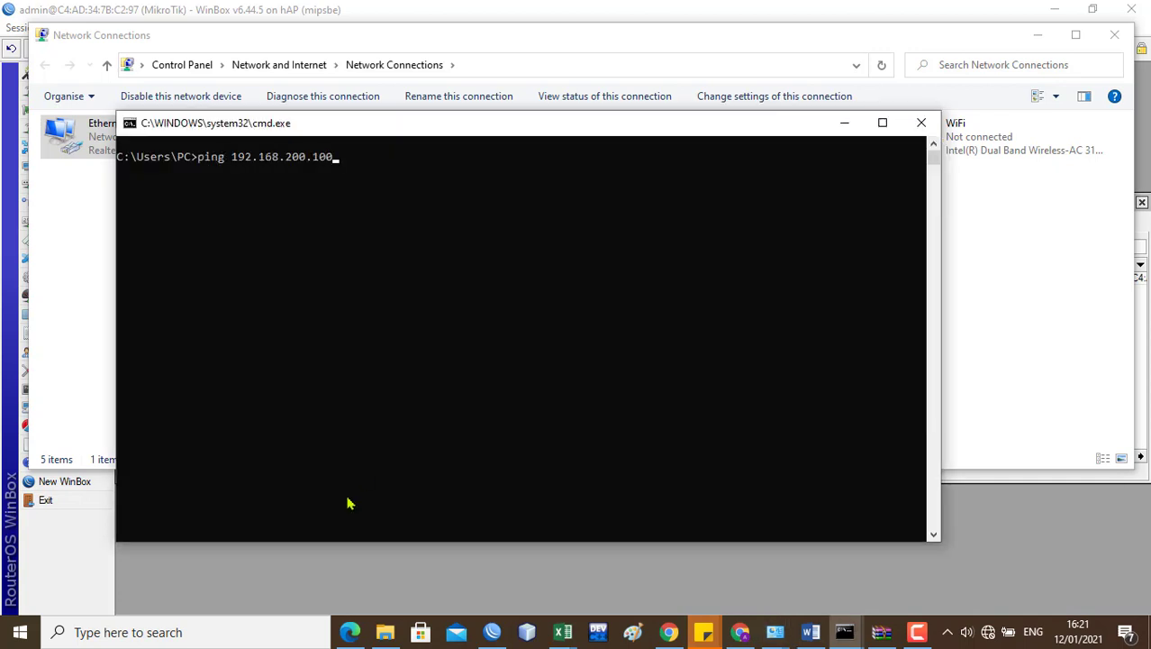
key(Return)
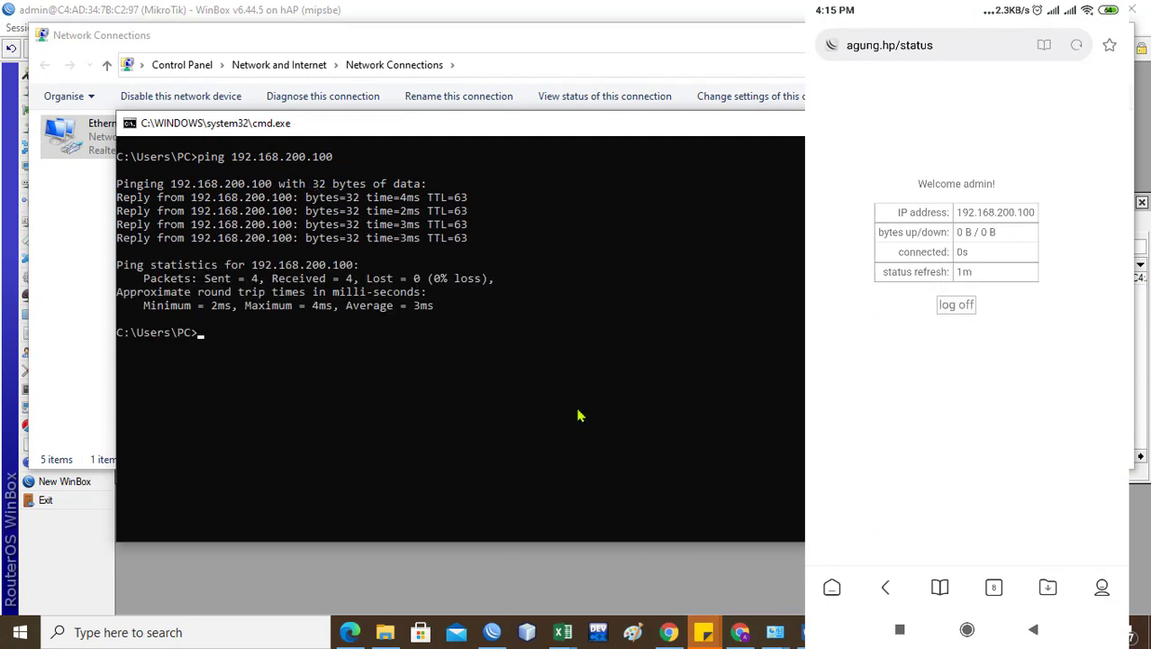
Step: Check the network connection details, then return to WinBox's firewall rules
click(88, 144)
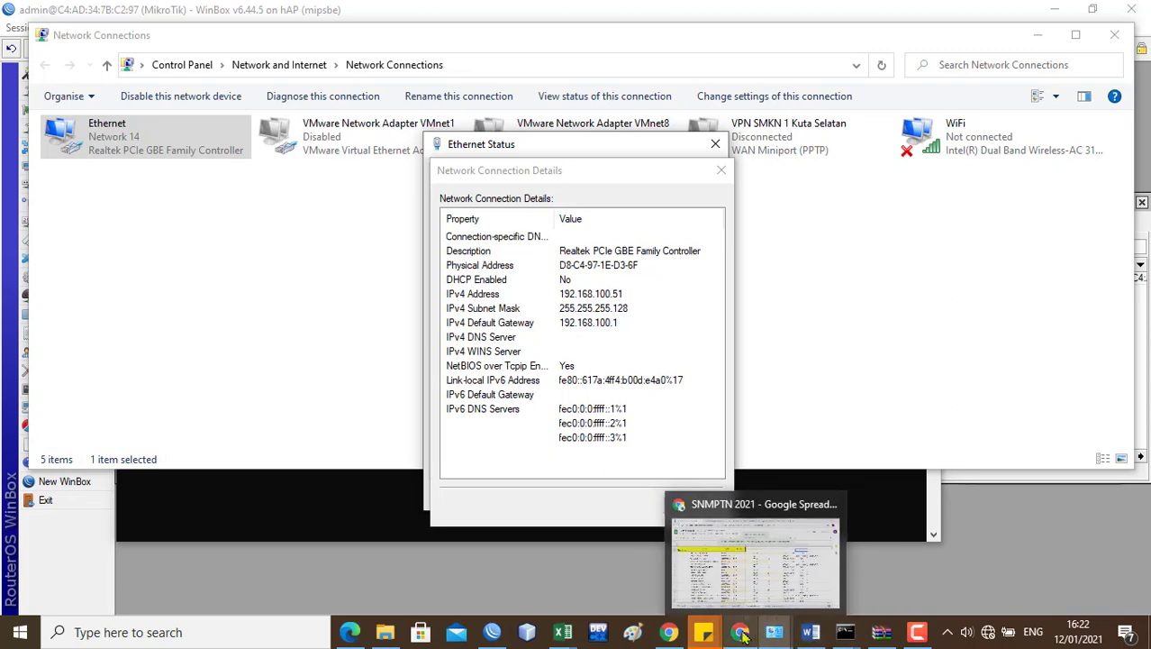
mouse_move(887, 638)
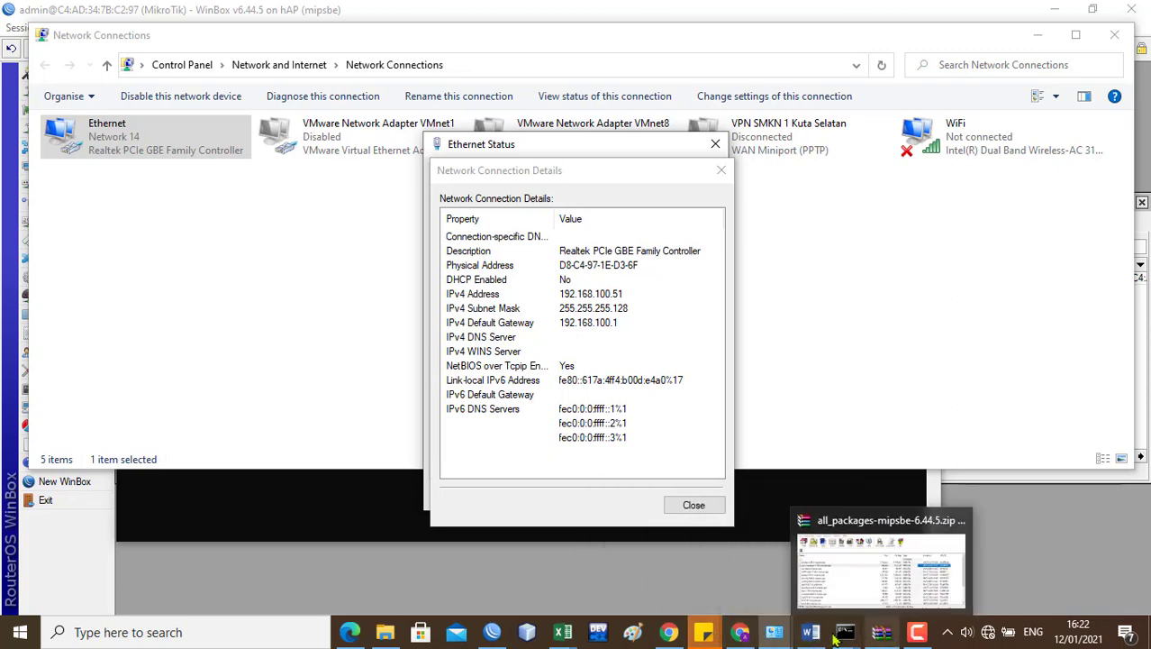
click(491, 632)
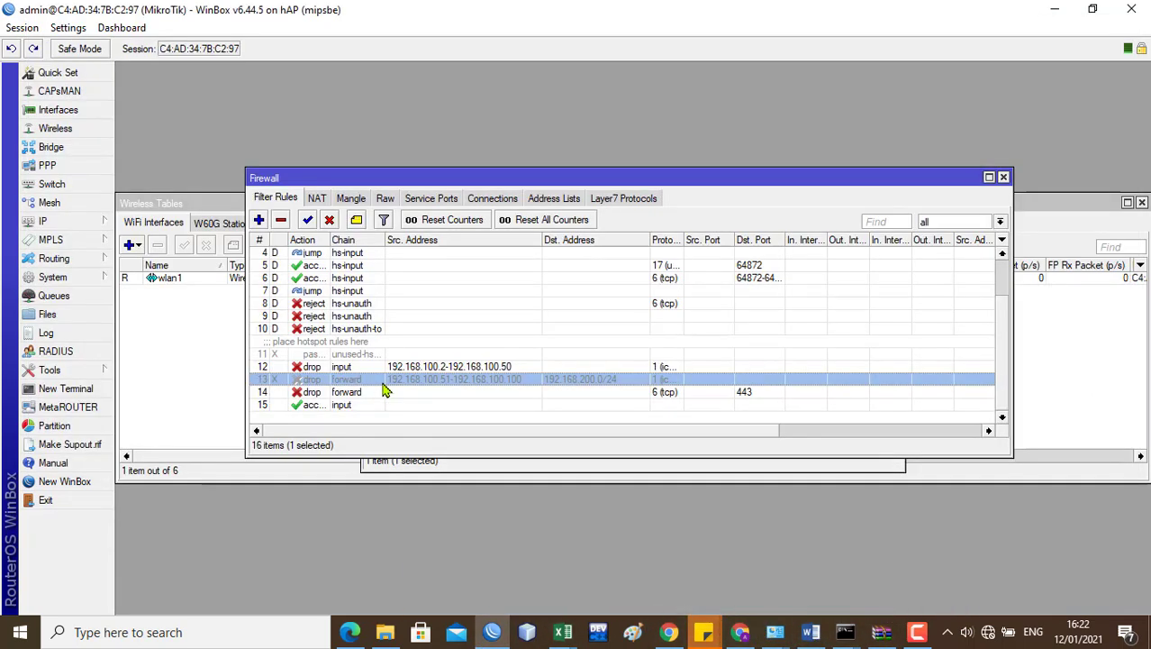
Step: Re-enable firewall rule 13 in the filter rules list
click(308, 221)
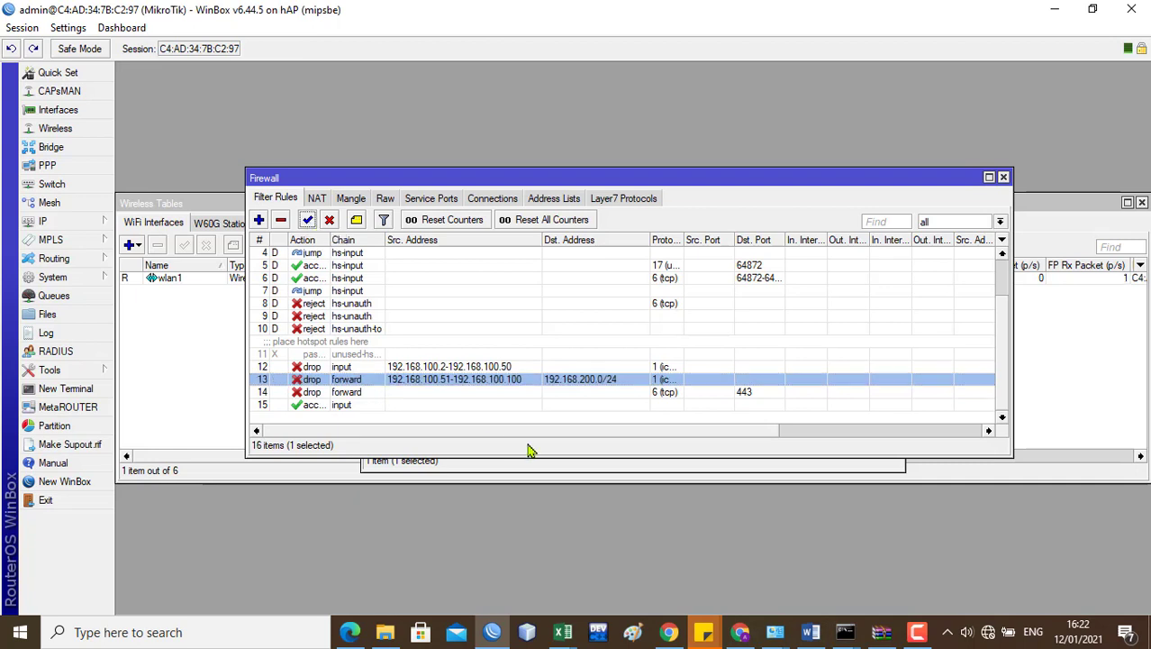
mouse_move(845, 631)
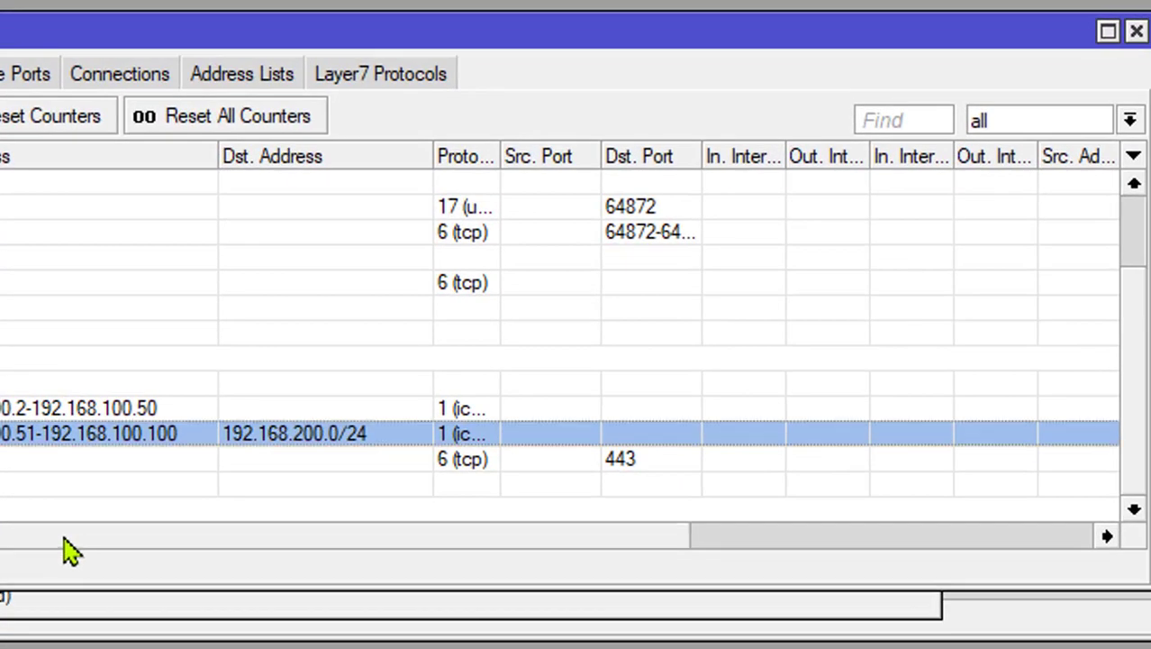
drag(332, 465, 649, 517)
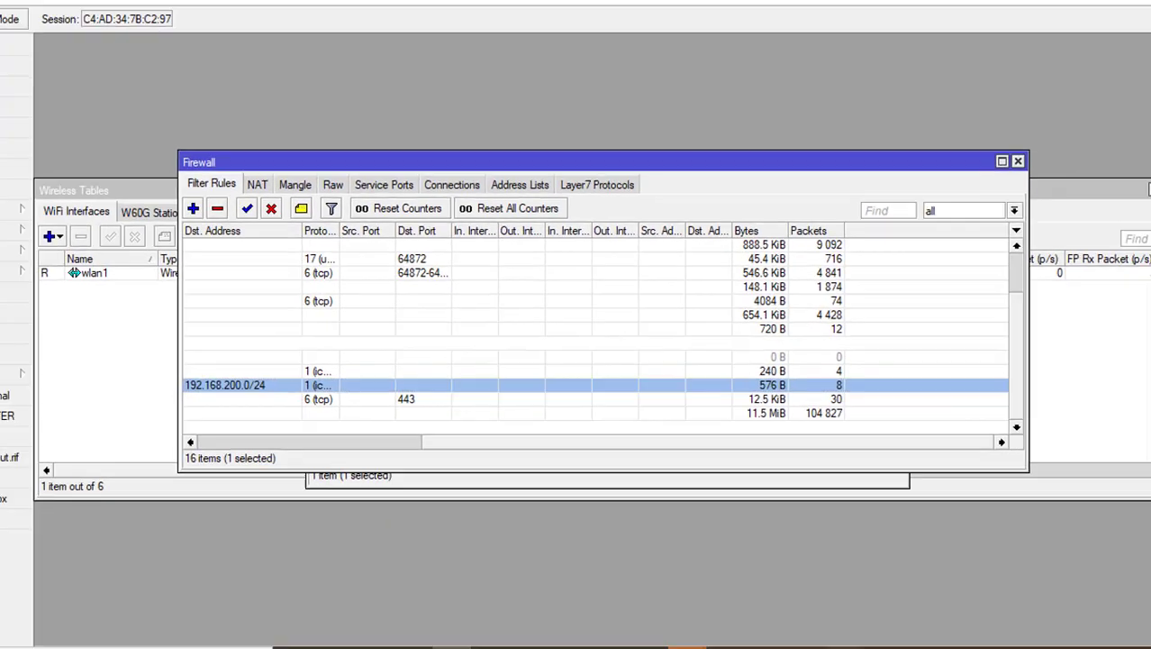
mouse_move(821, 648)
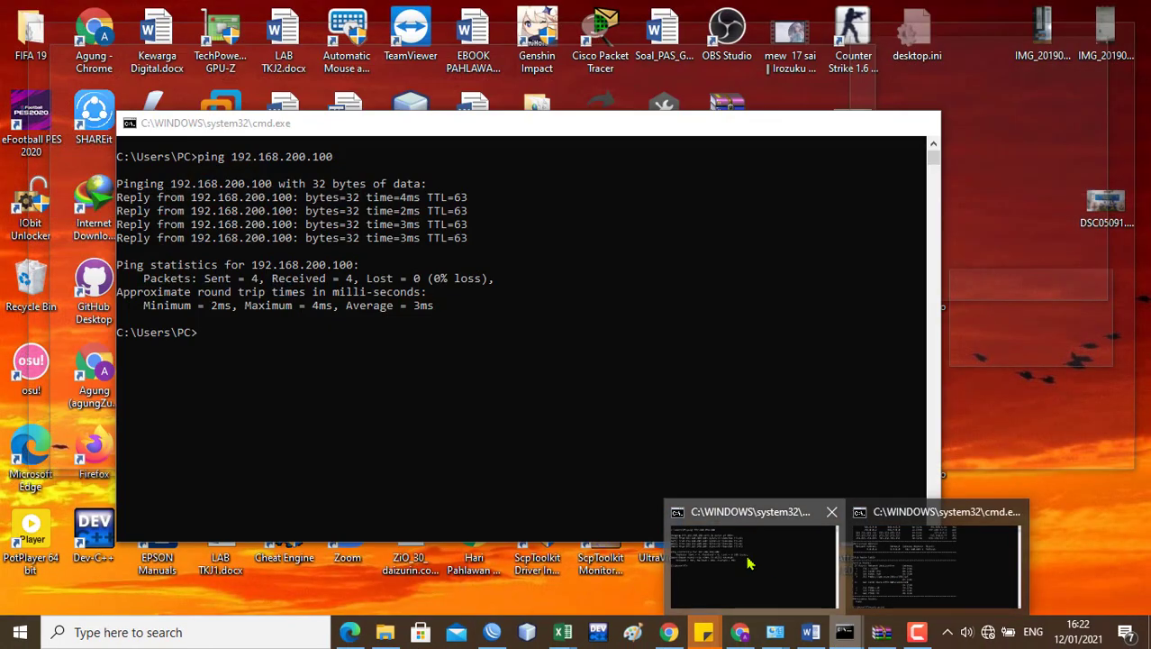
Step: Rerun ping 192.168.200.100, now 100% loss, and check rule 13's packet counter
click(748, 559)
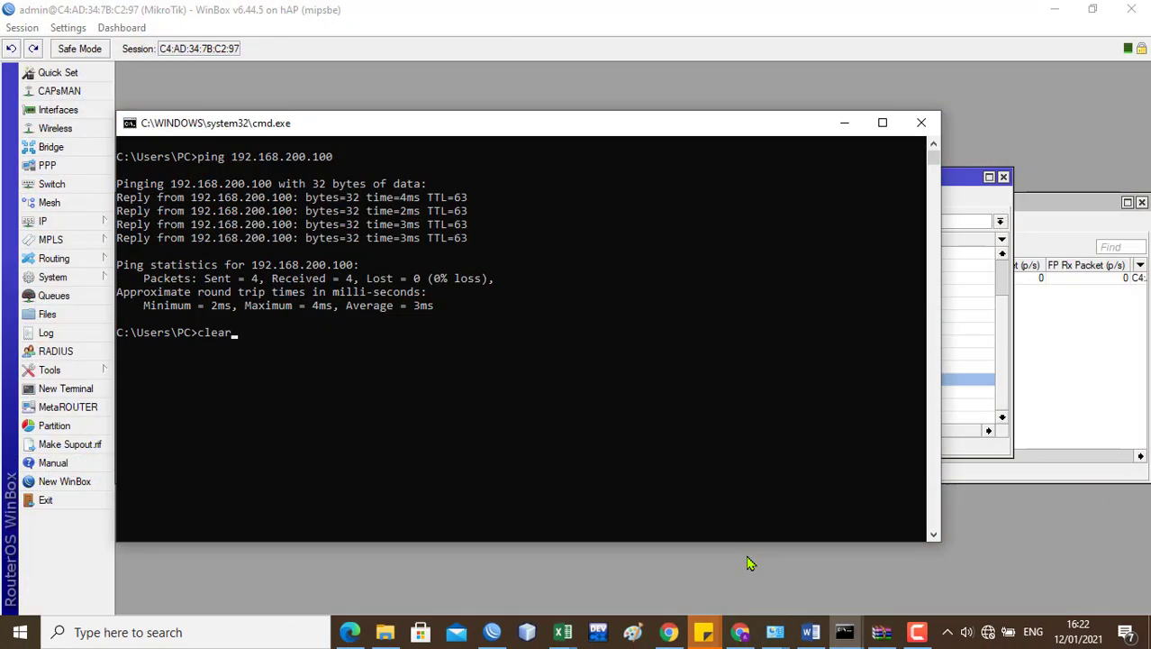
text(clear)
key(Up)
key(Return)
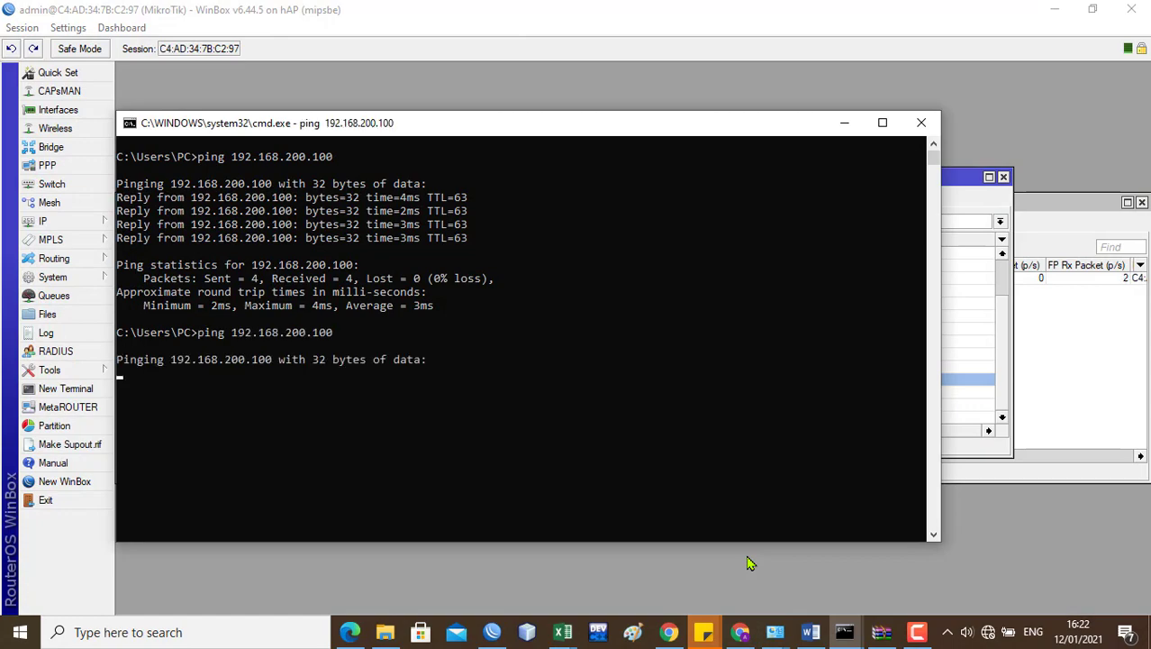
click(979, 422)
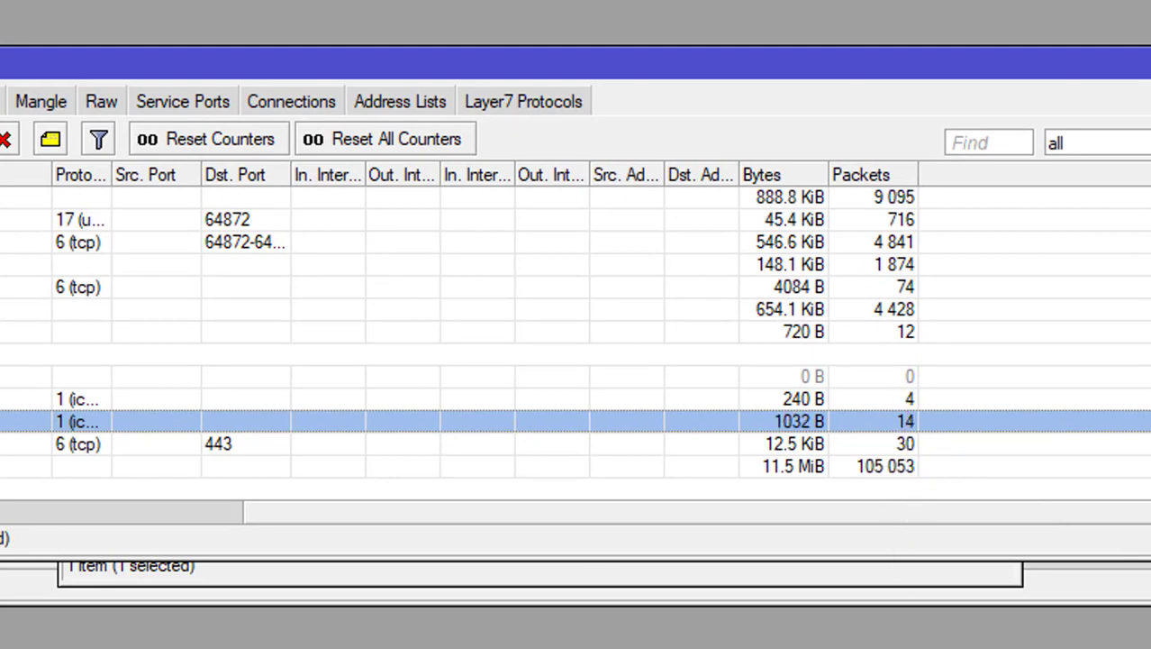
key(alt+Tab)
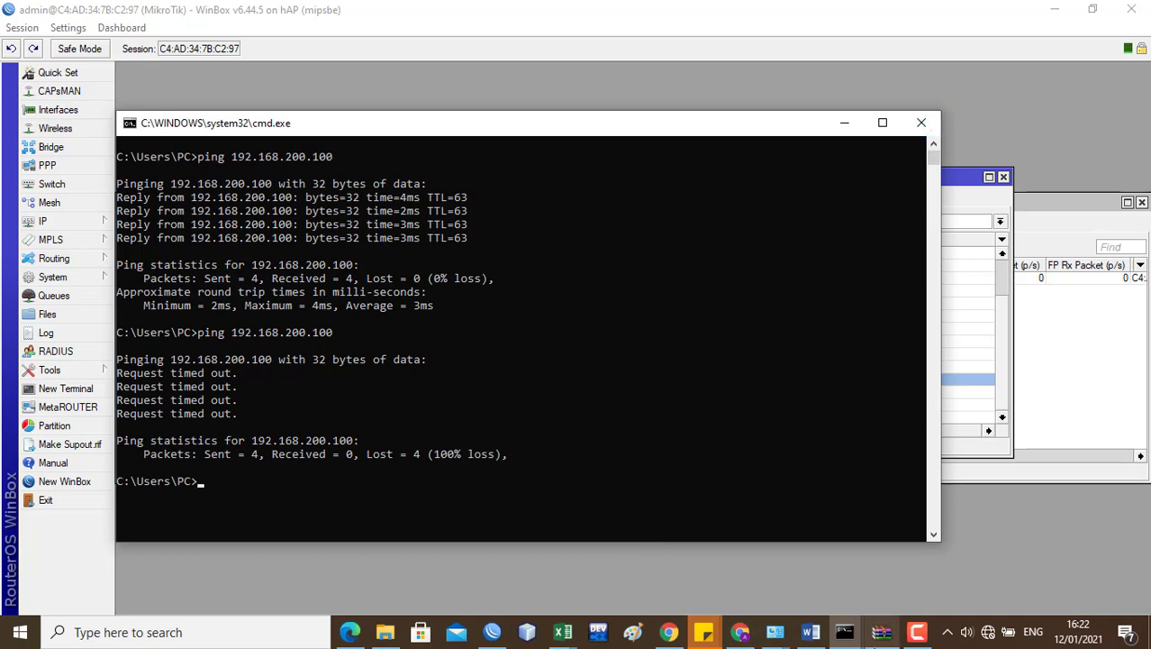
click(807, 626)
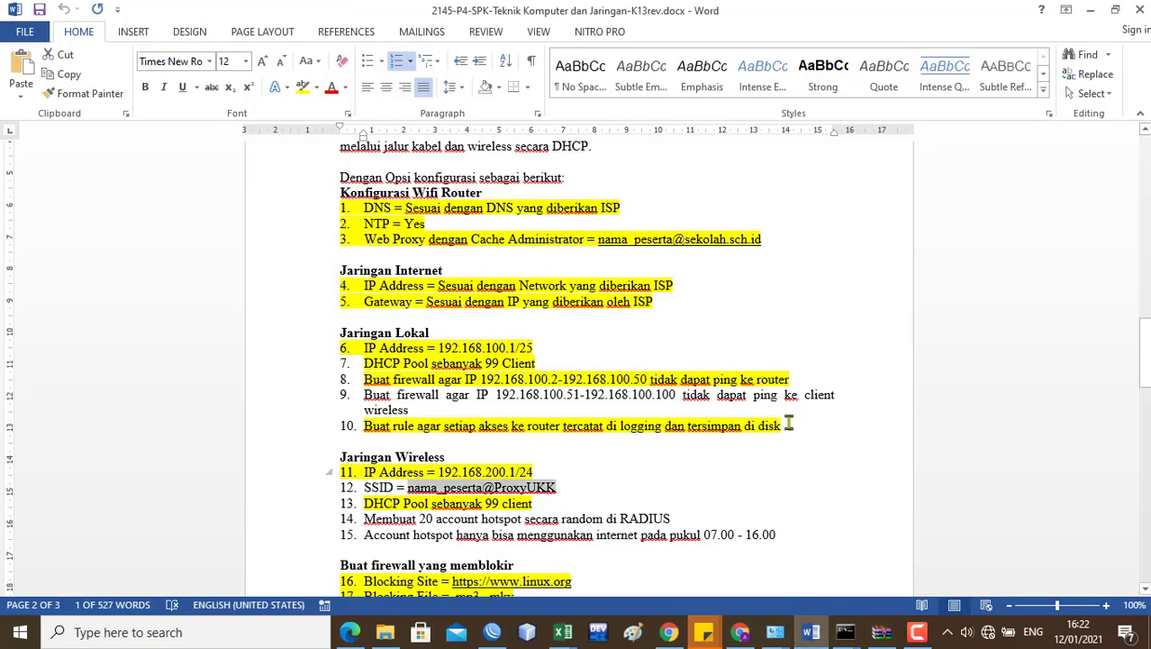
Step: Highlight task item 9 in yellow and scroll to the page 3 network diagram
triple_click(406, 409)
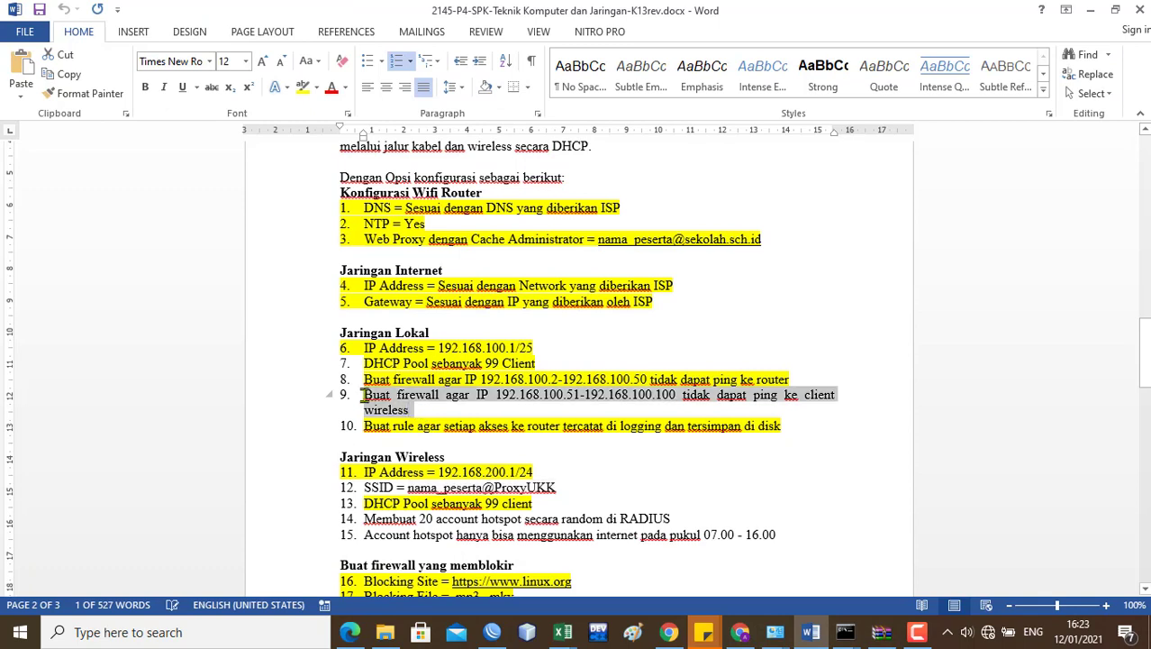
click(303, 87)
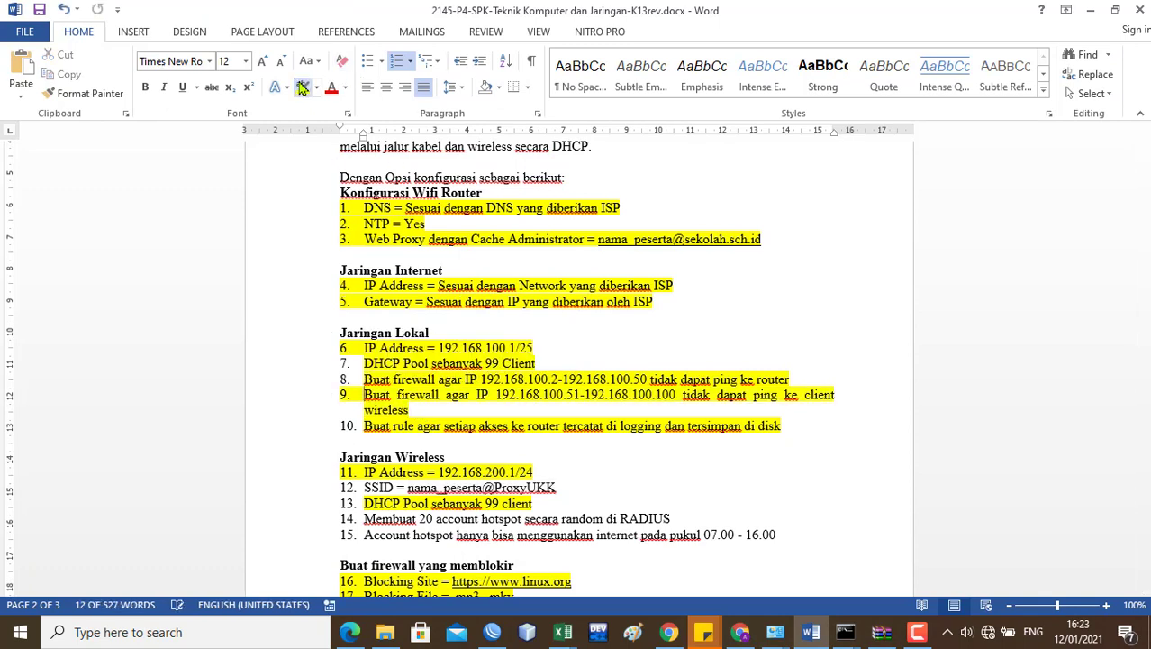
click(344, 397)
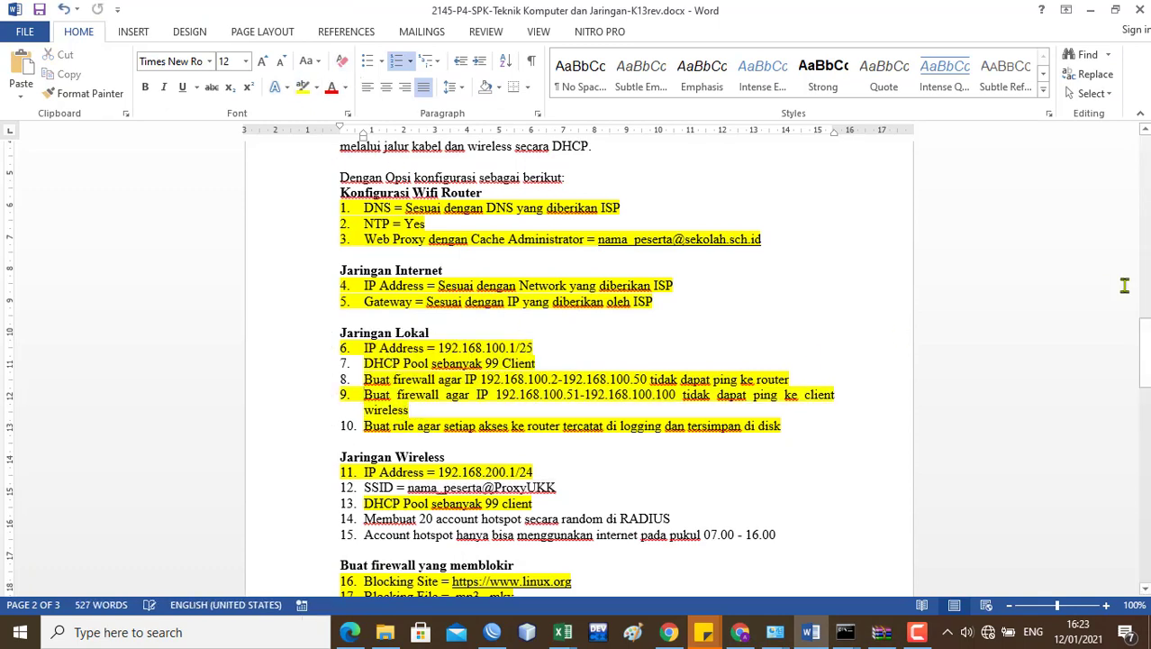
drag(1144, 347, 1144, 365)
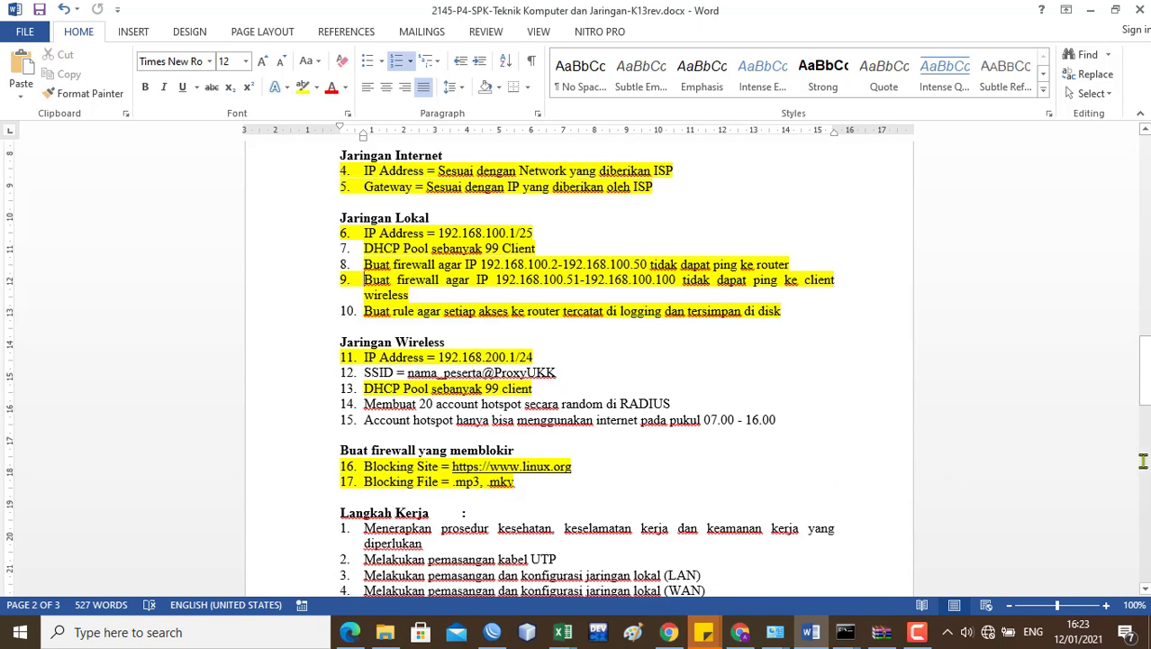
drag(1146, 374, 1148, 523)
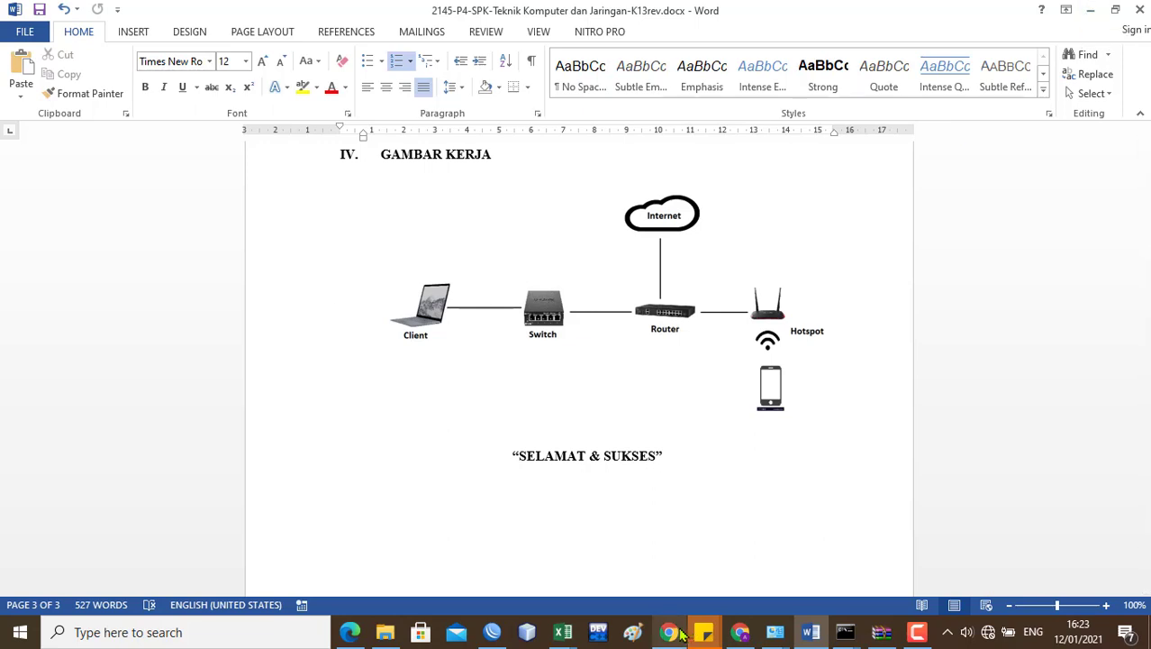
mouse_move(683, 636)
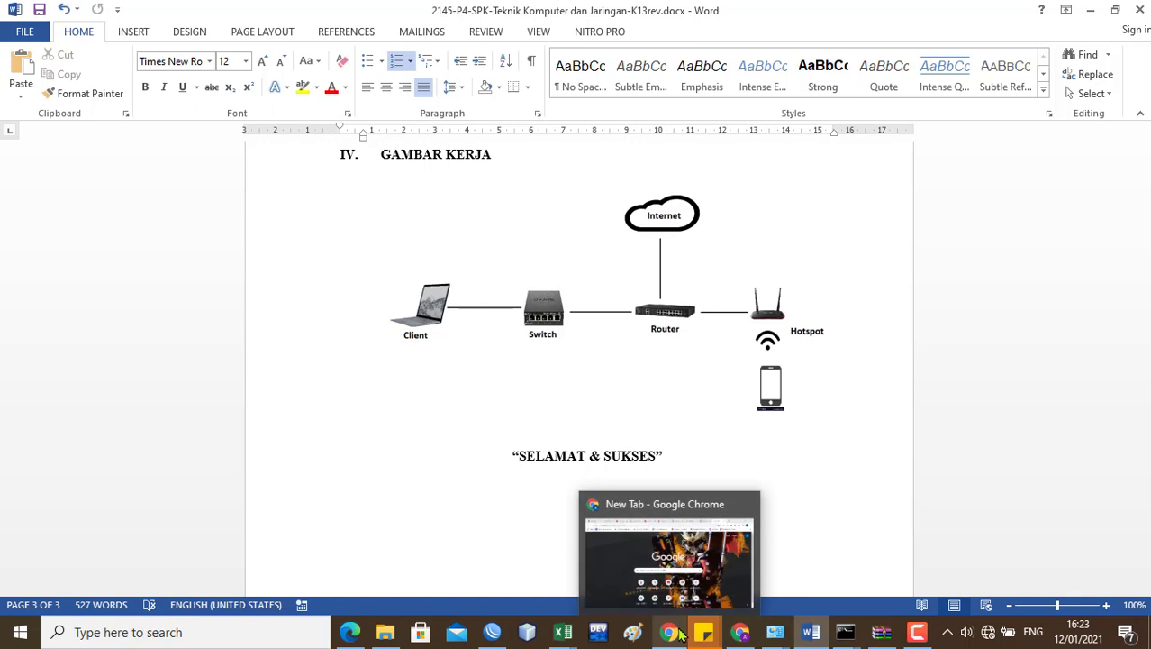
Step: Inspect the 192.168.200.1/24 entry in IP > Addresses, then close the address list
click(492, 632)
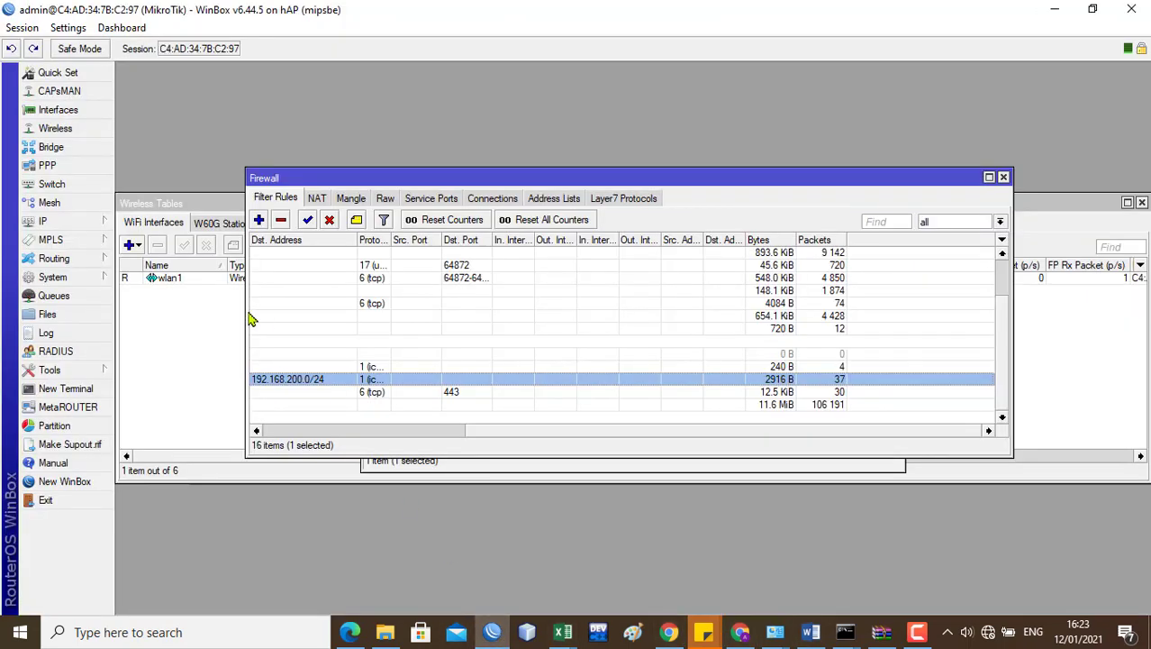
click(64, 221)
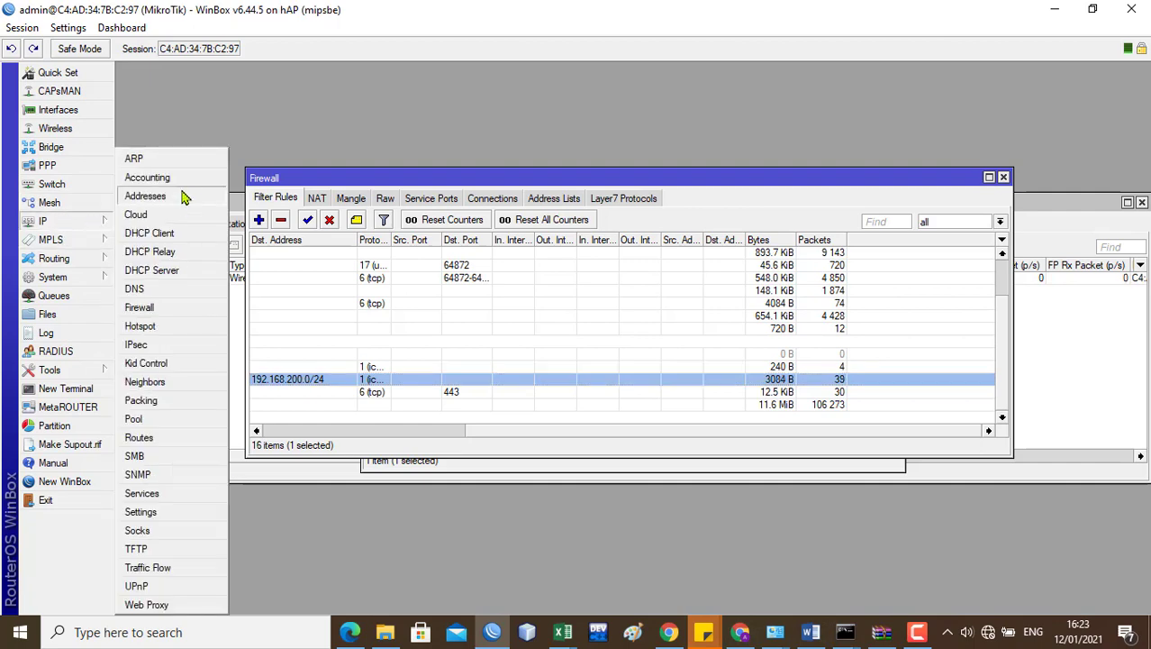
click(158, 193)
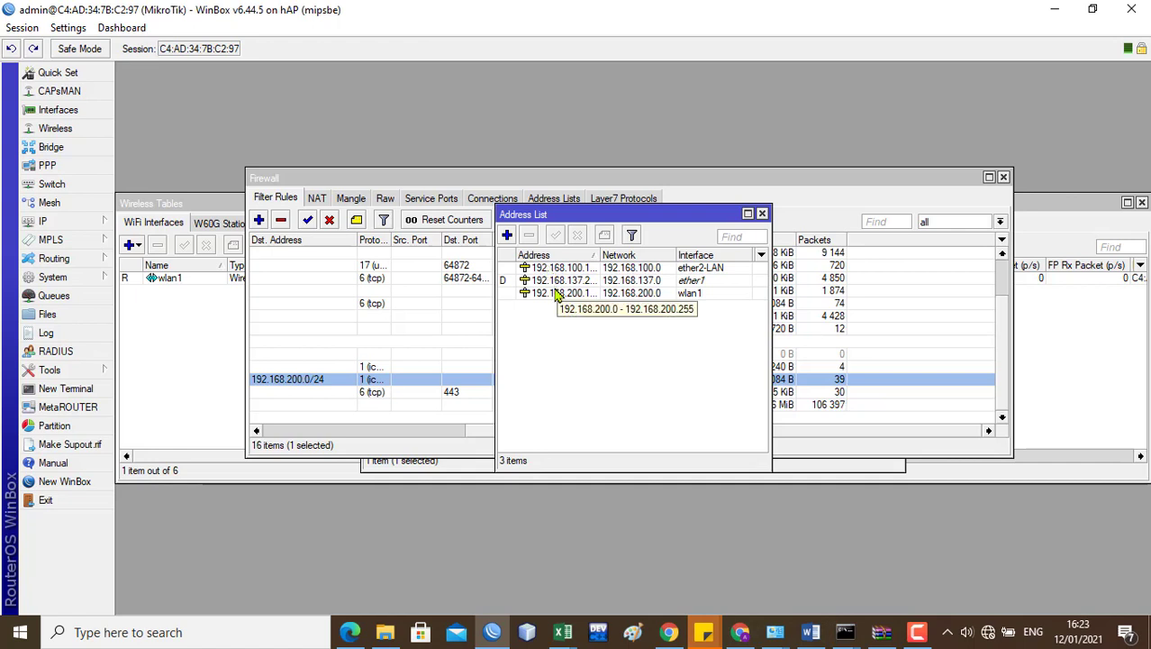
double_click(556, 295)
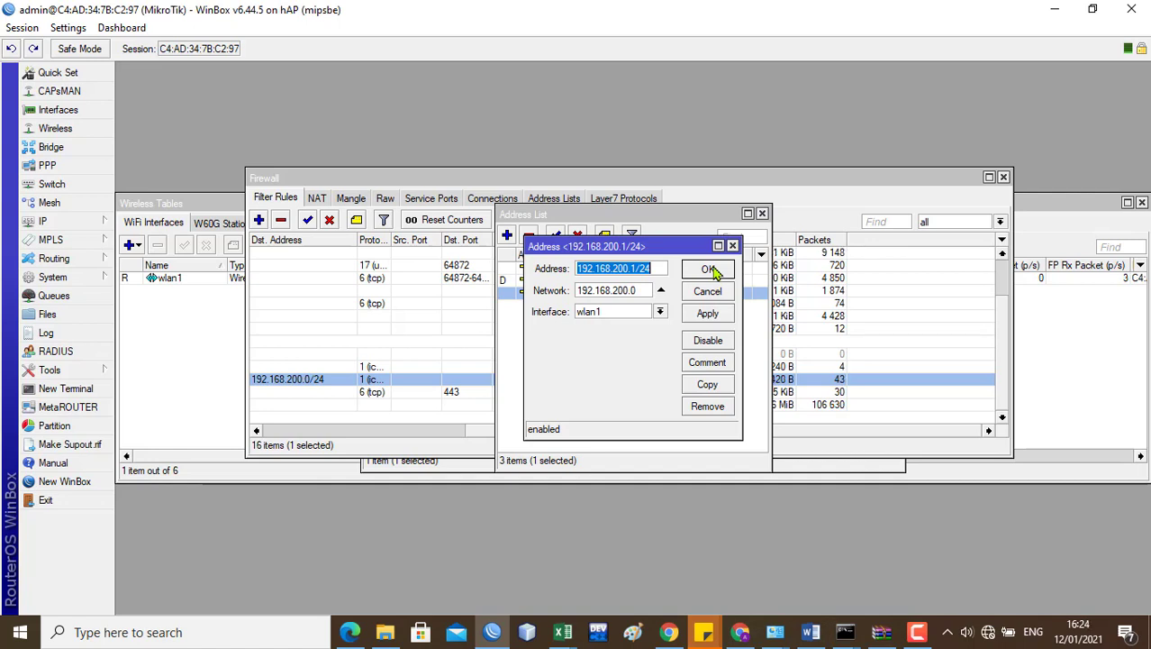
click(710, 270)
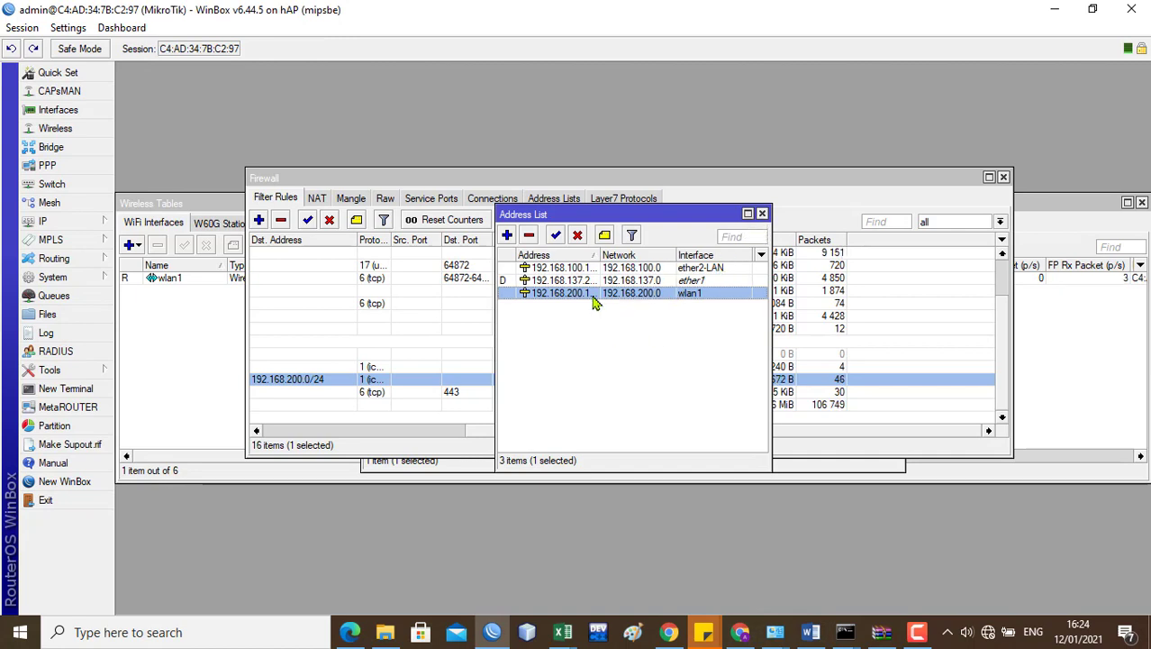
click(762, 213)
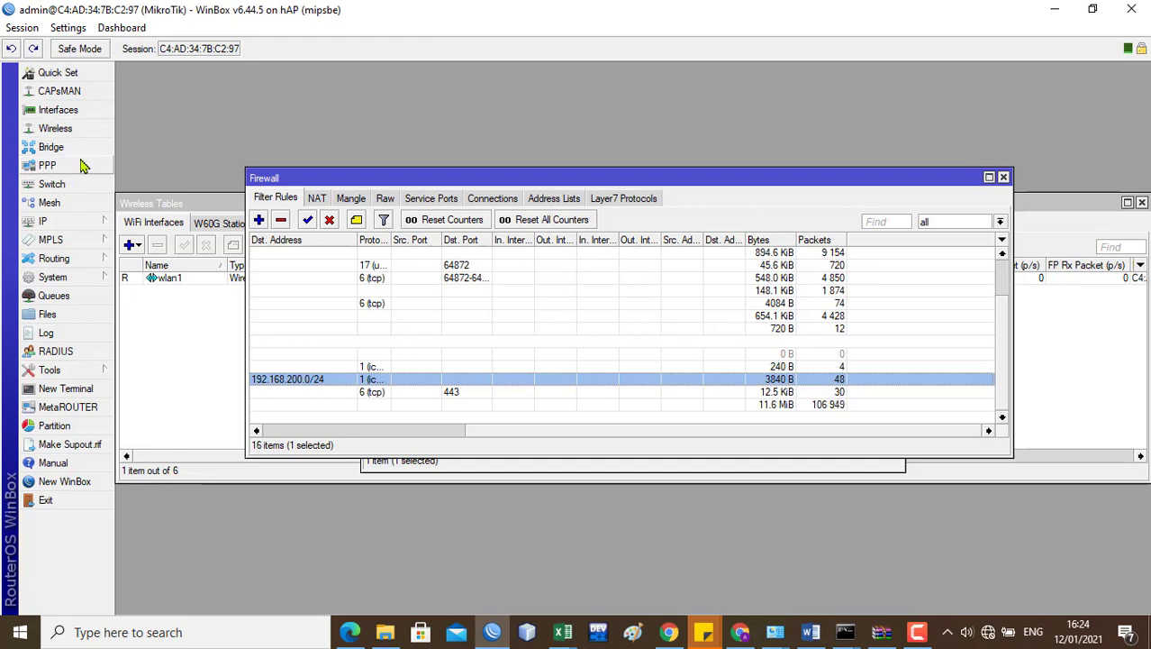
Step: In the Wireless list, disable wlan1 and then enable it again
click(78, 132)
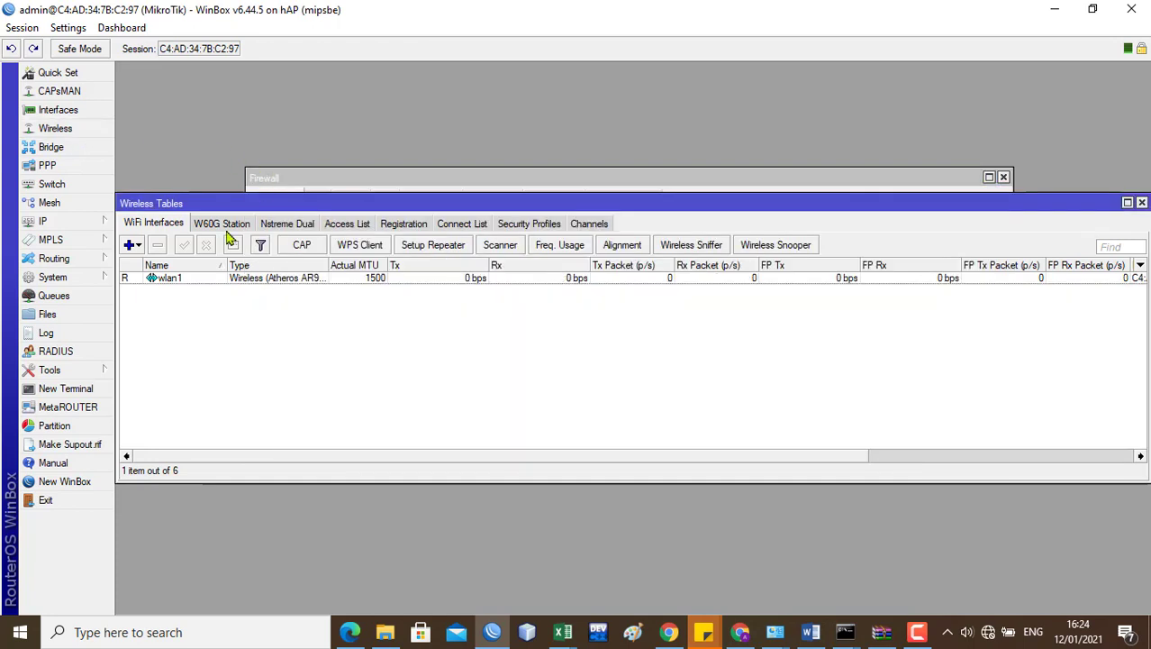
click(177, 281)
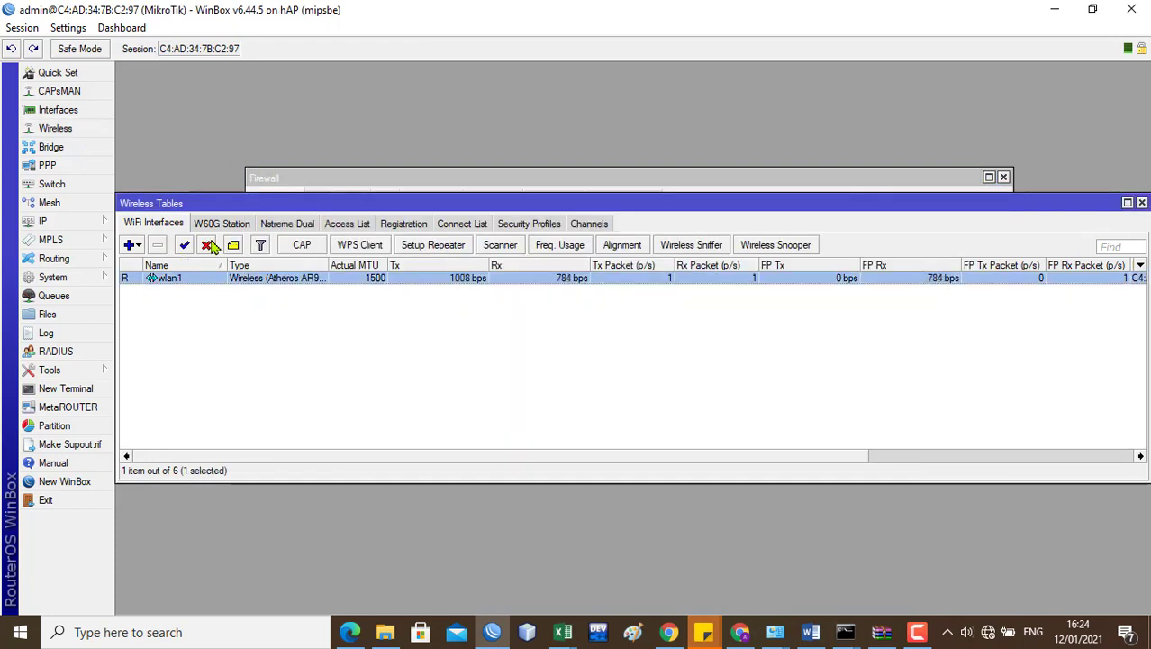
click(209, 247)
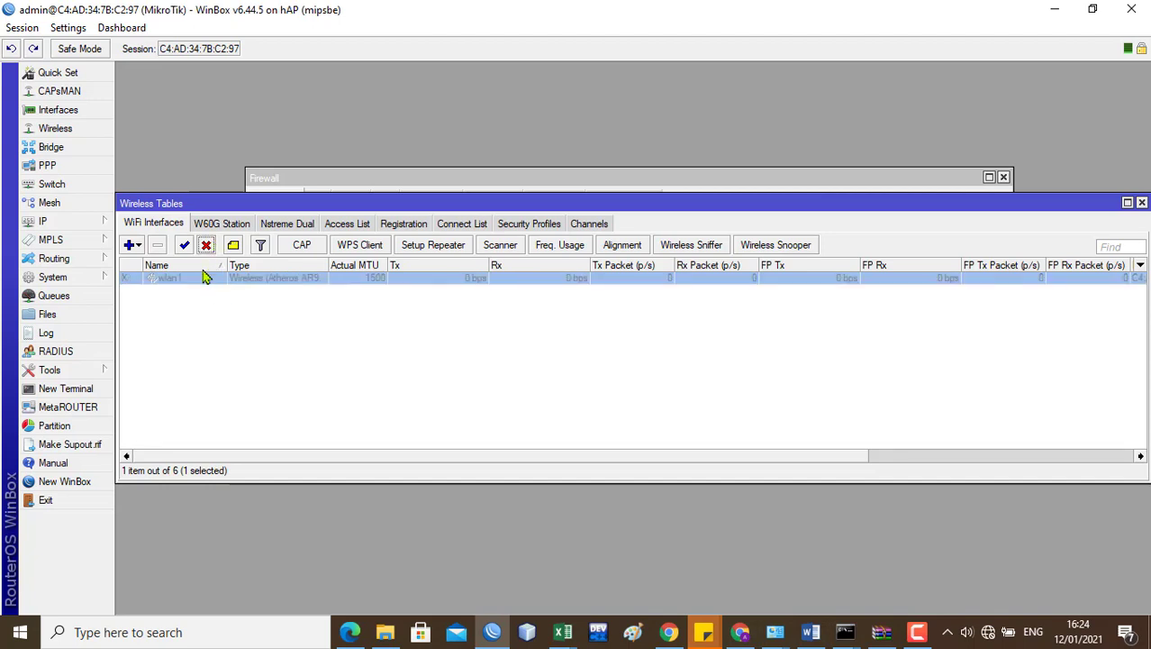
click(186, 246)
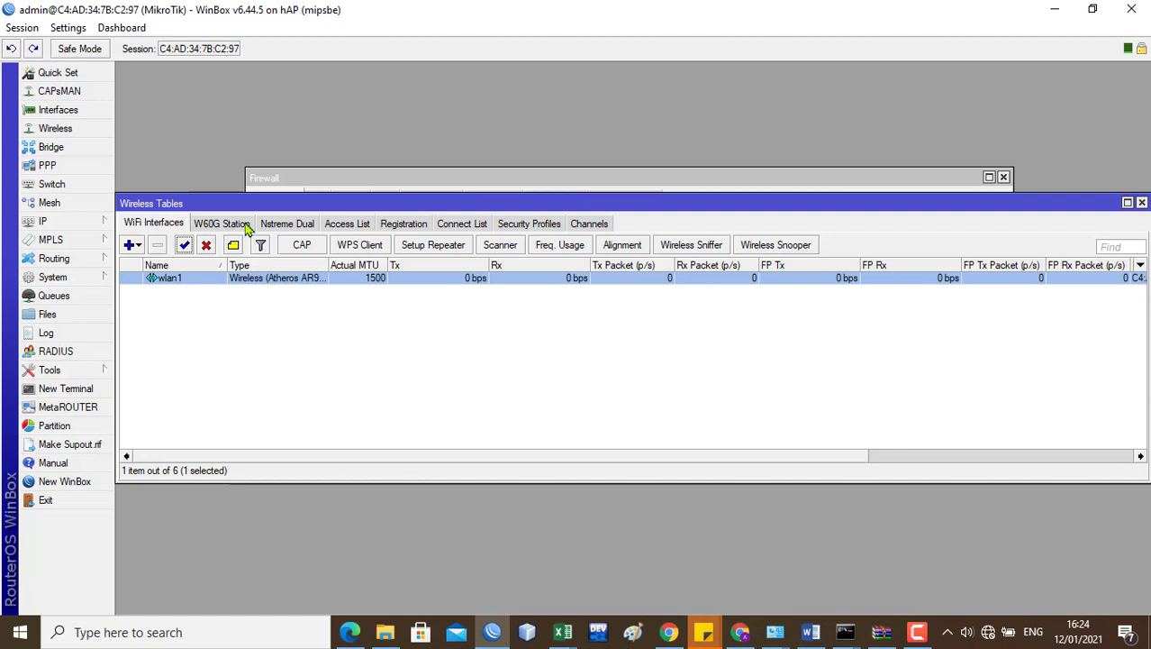
Step: Switch wlan1's wireless Mode to station, then back to ap bridge
double_click(195, 281)
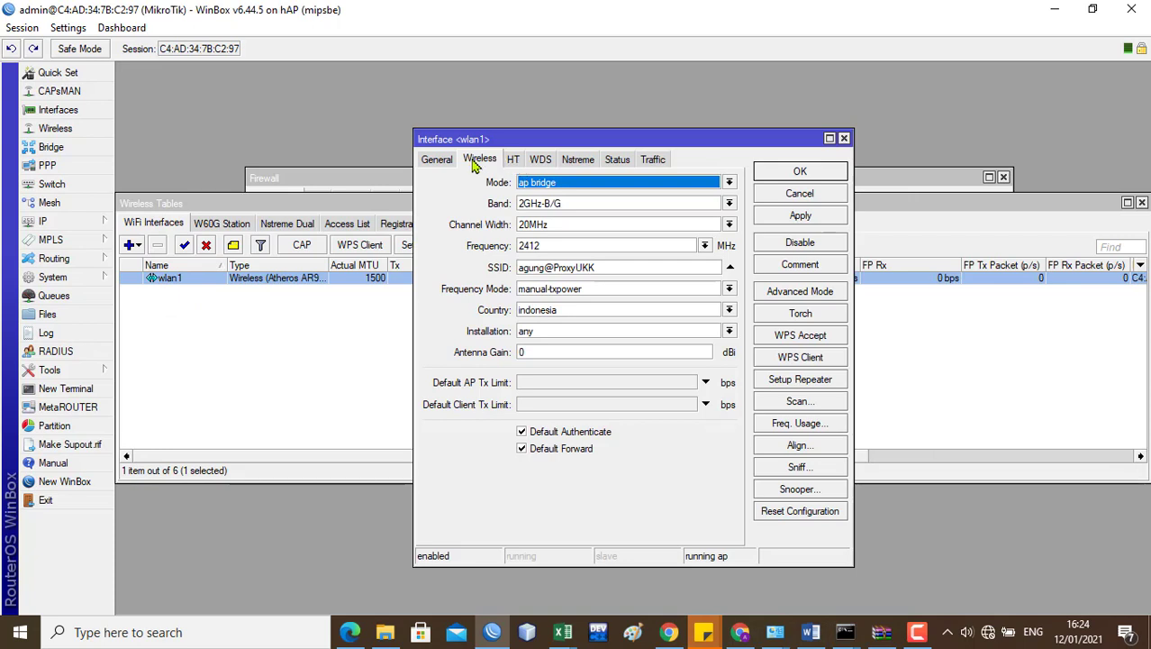
click(728, 183)
click(671, 244)
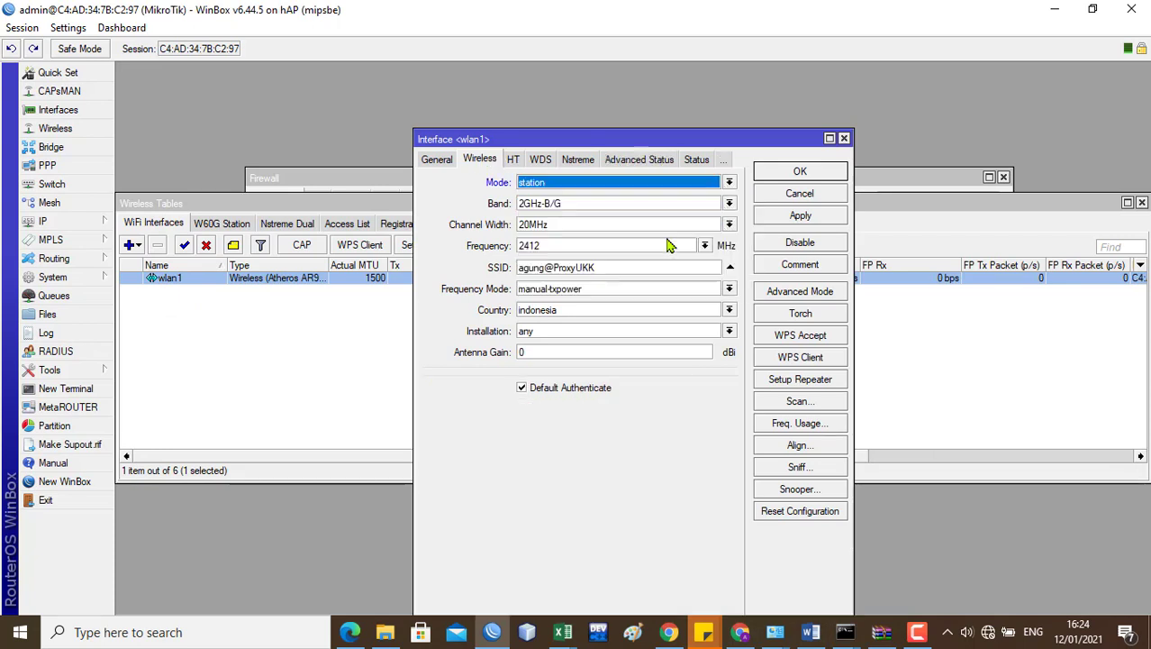
click(729, 182)
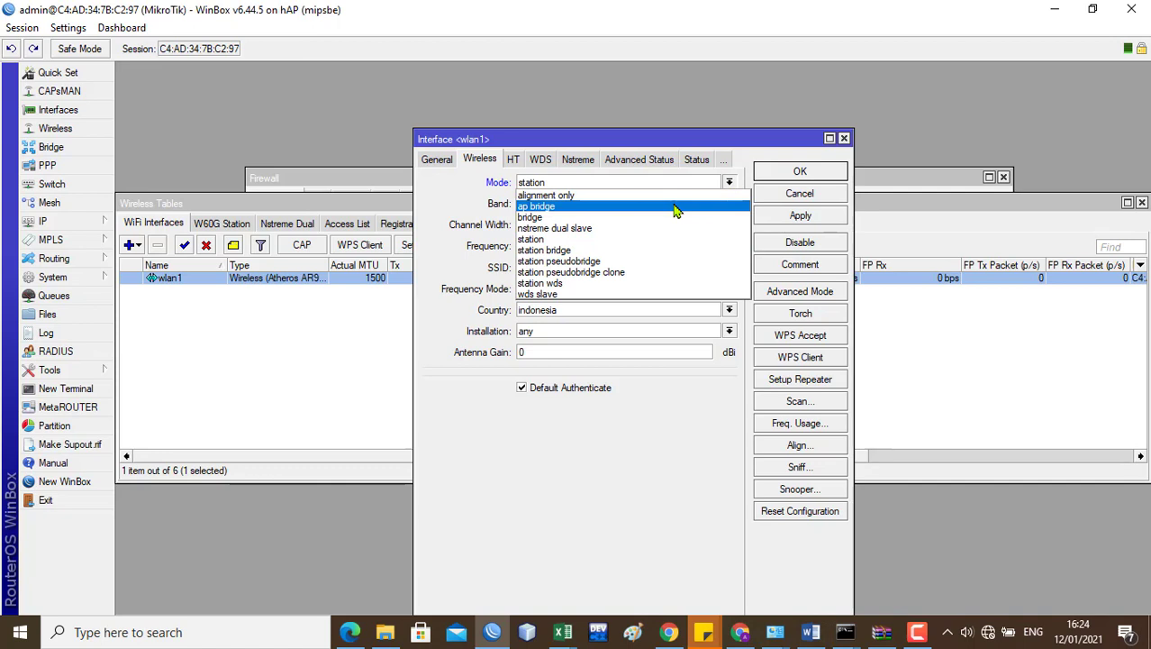
click(676, 207)
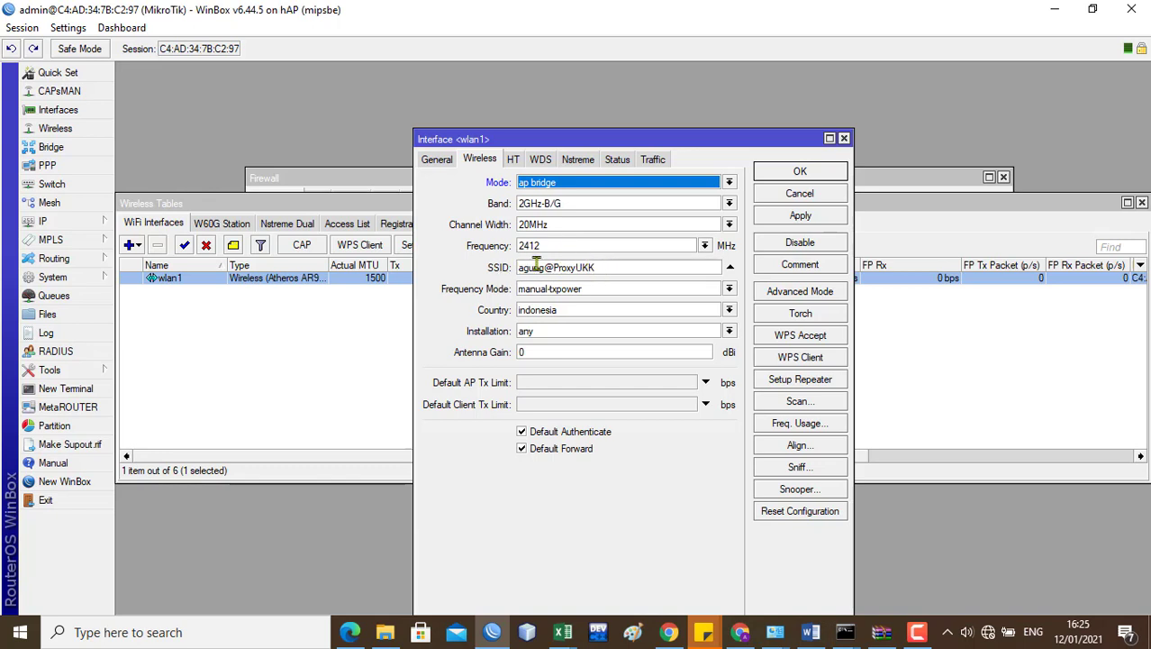
click(811, 632)
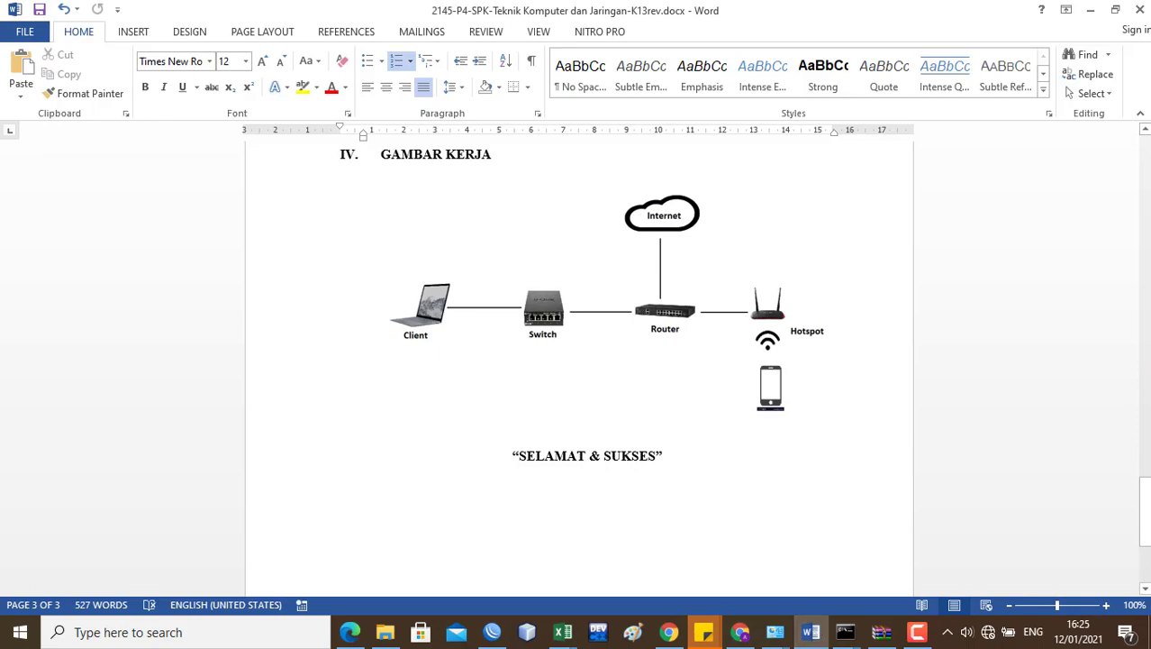
Step: Scroll up to the Jaringan Wireless task items, then return to WinBox's wlan1 settings
drag(1146, 491, 1146, 369)
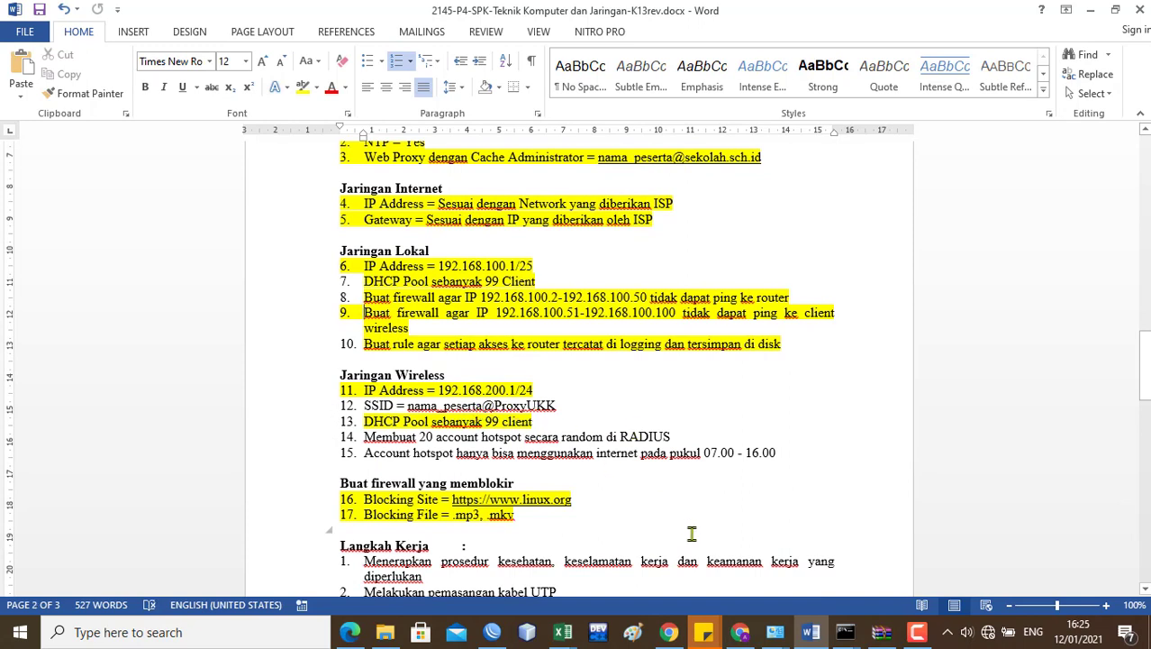
mouse_move(754, 634)
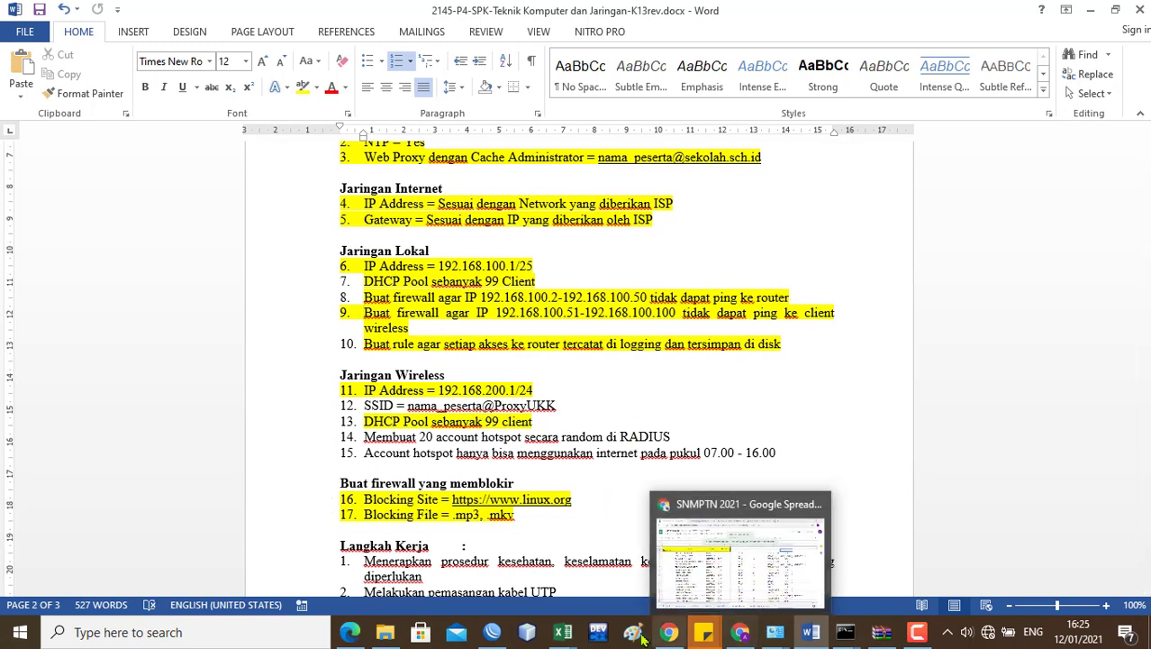
click(497, 633)
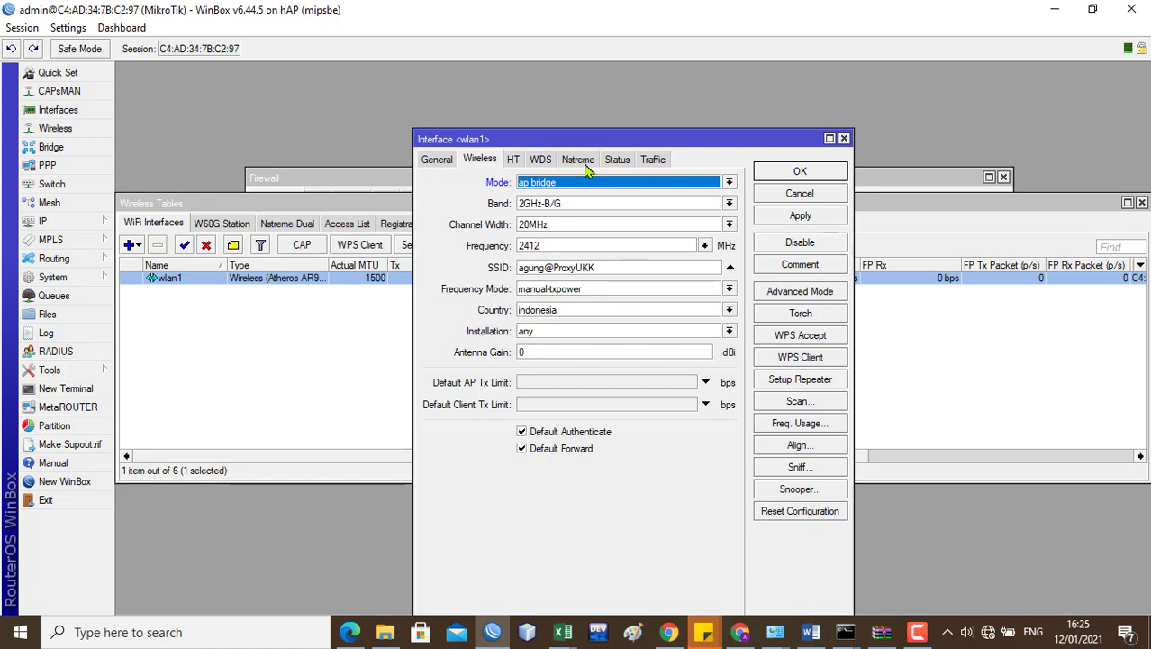
Step: Review wlan1's Traffic and General tabs, then apply and confirm the interface settings with OK
click(655, 160)
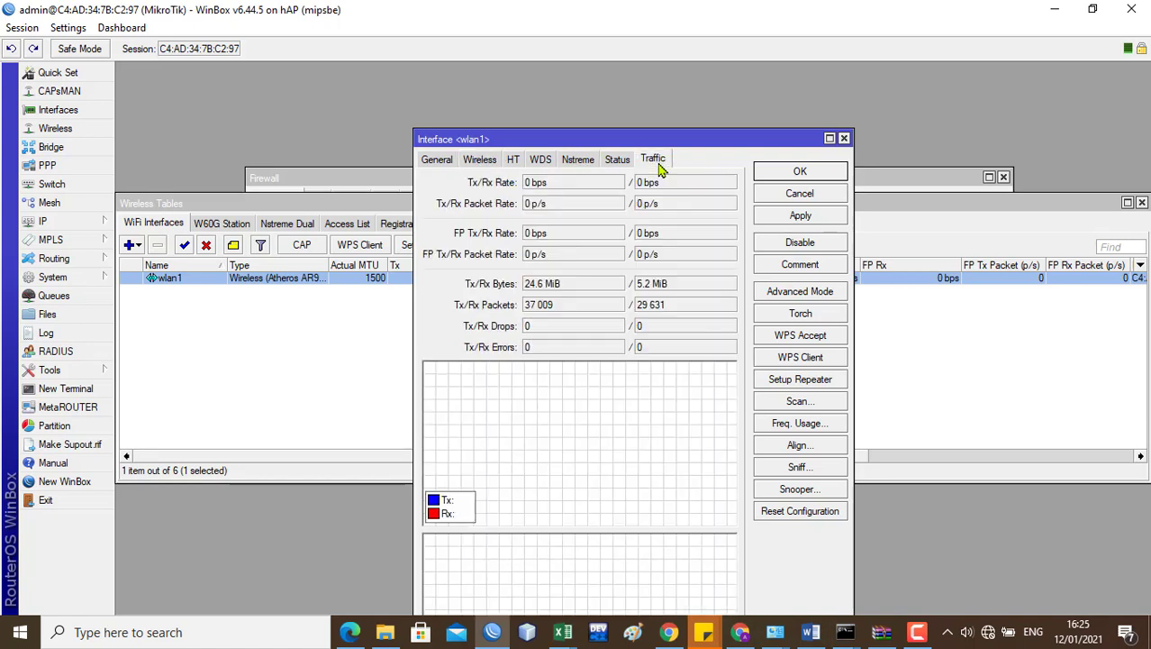
click(437, 161)
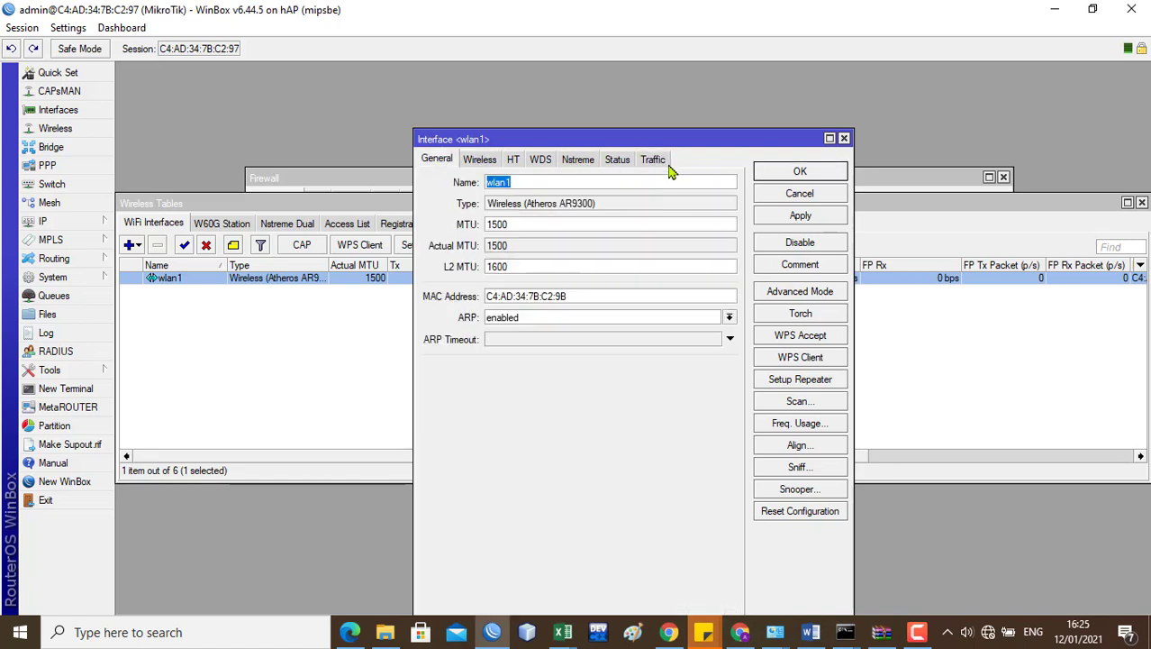
click(802, 217)
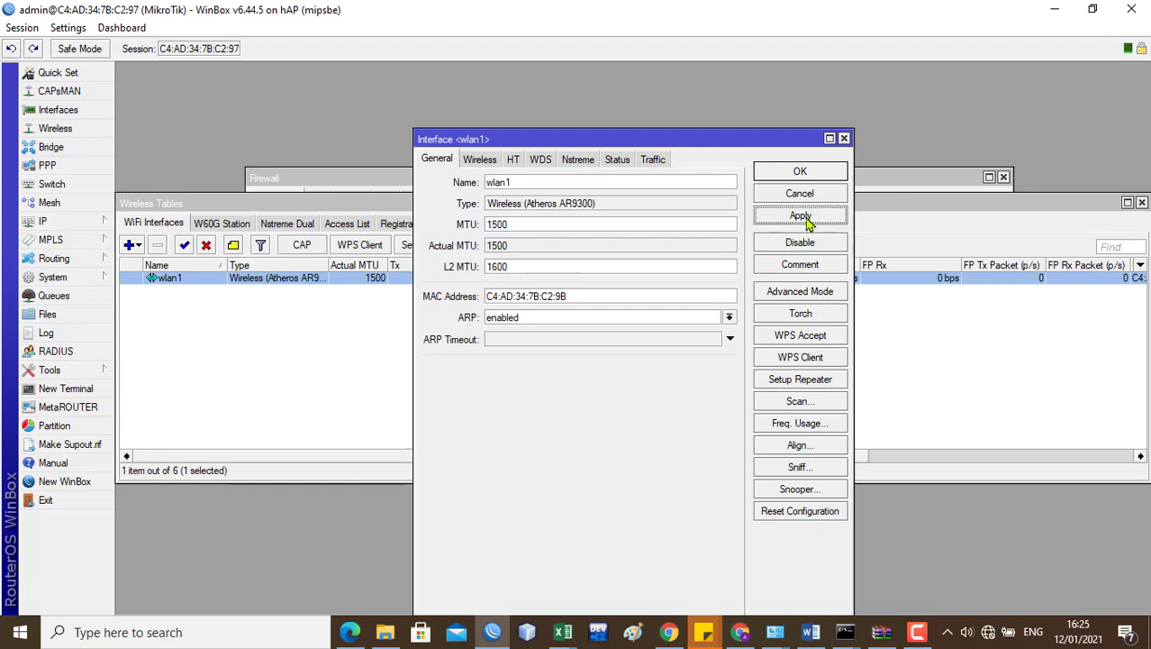
click(820, 172)
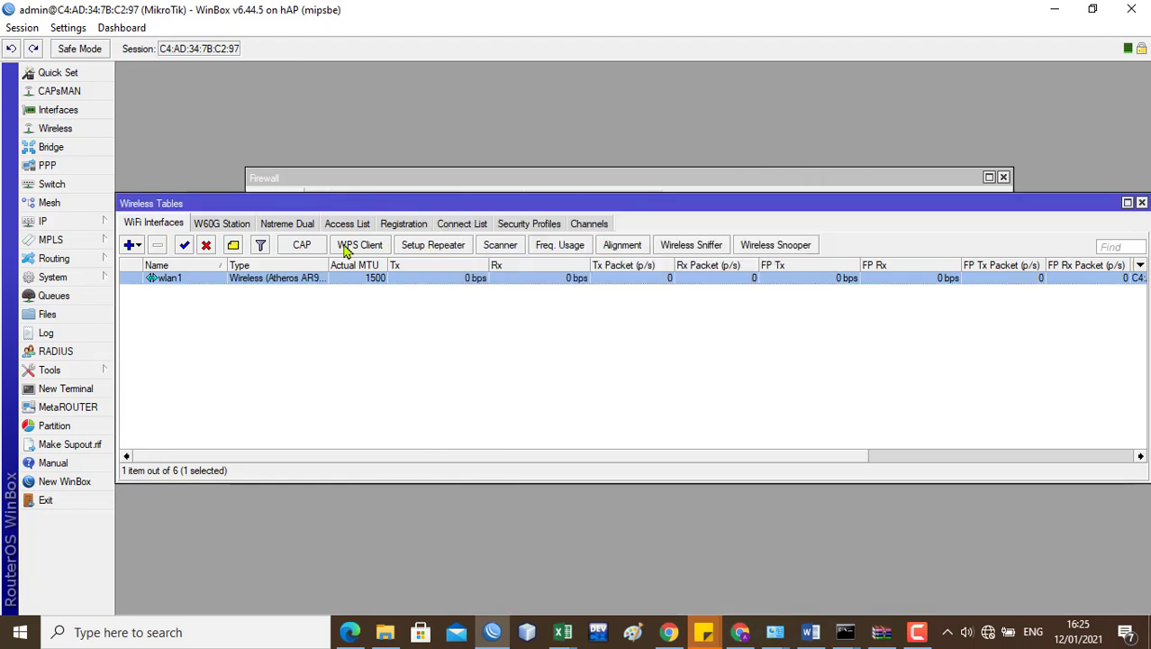
click(525, 227)
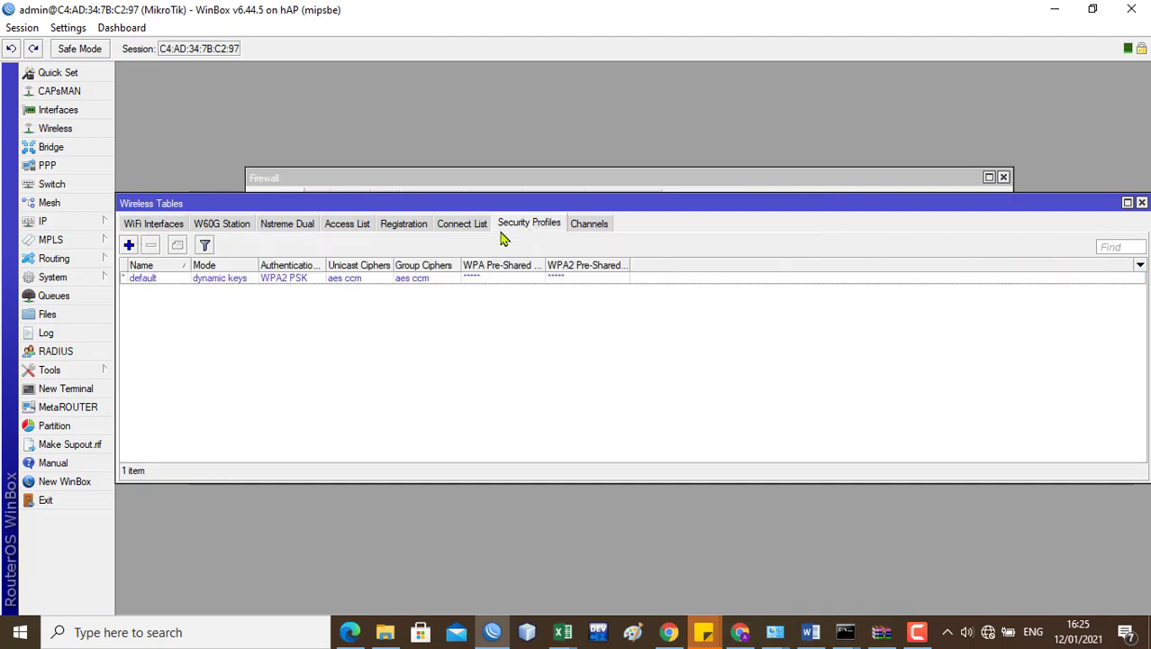
double_click(439, 286)
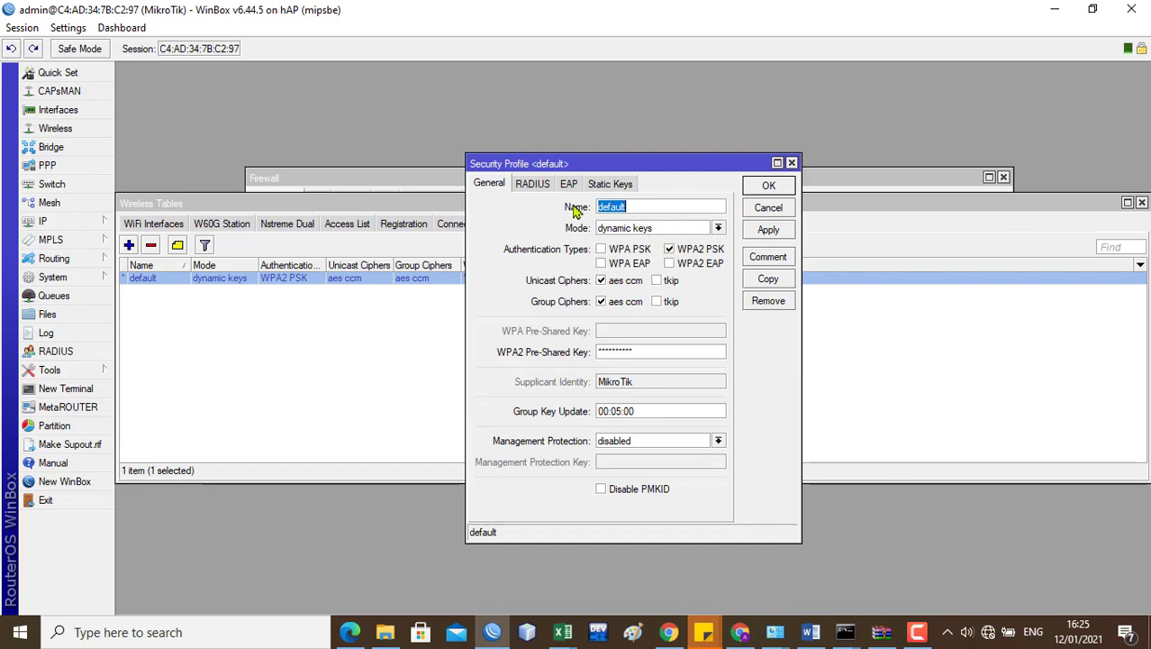
click(792, 163)
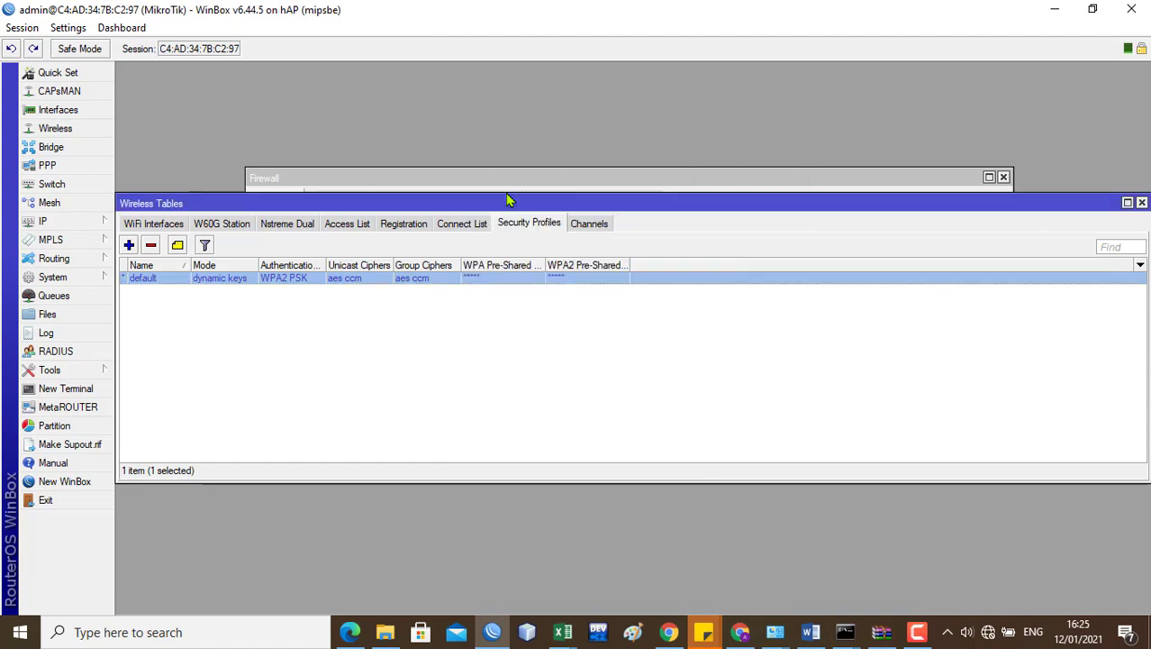
click(129, 245)
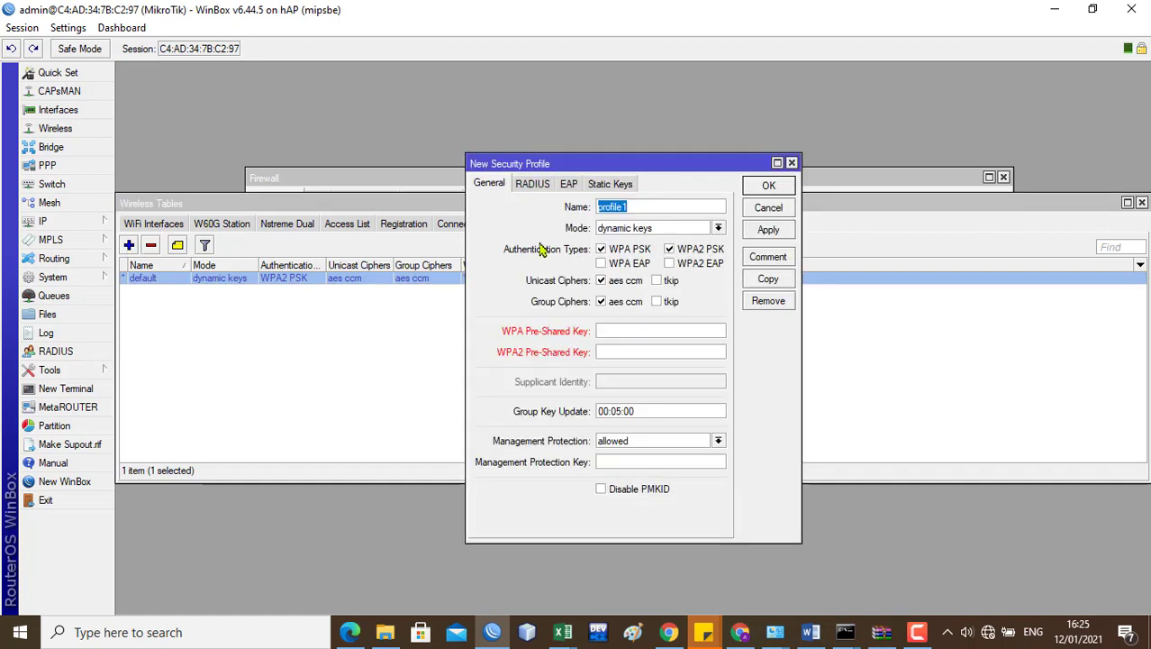
click(792, 163)
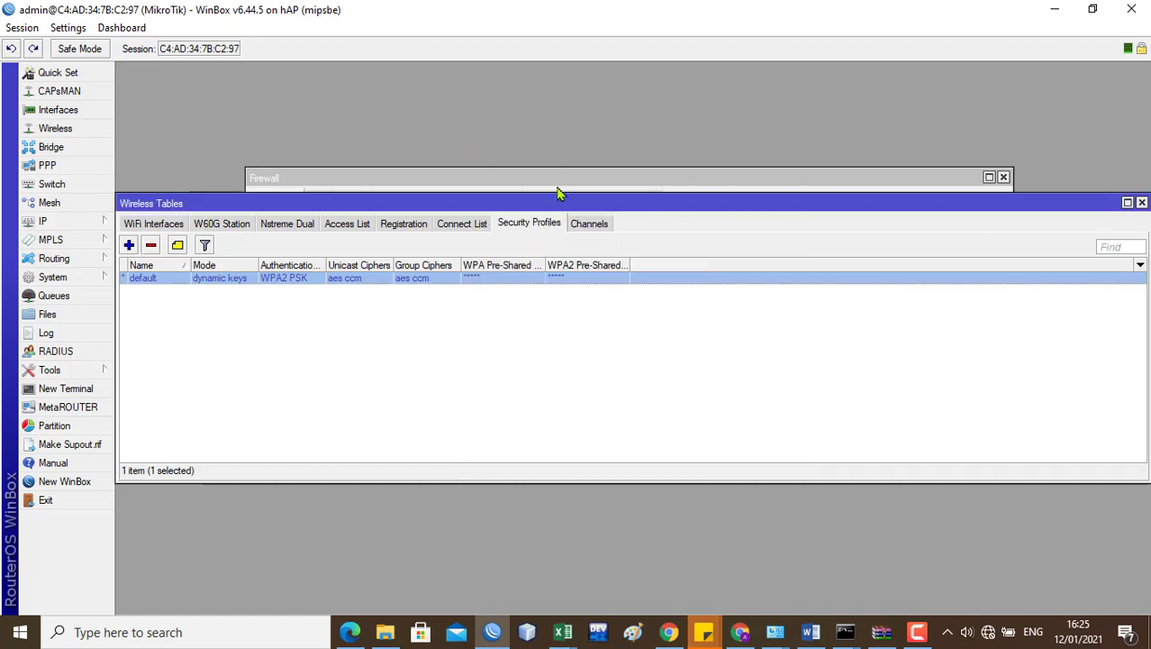
double_click(177, 286)
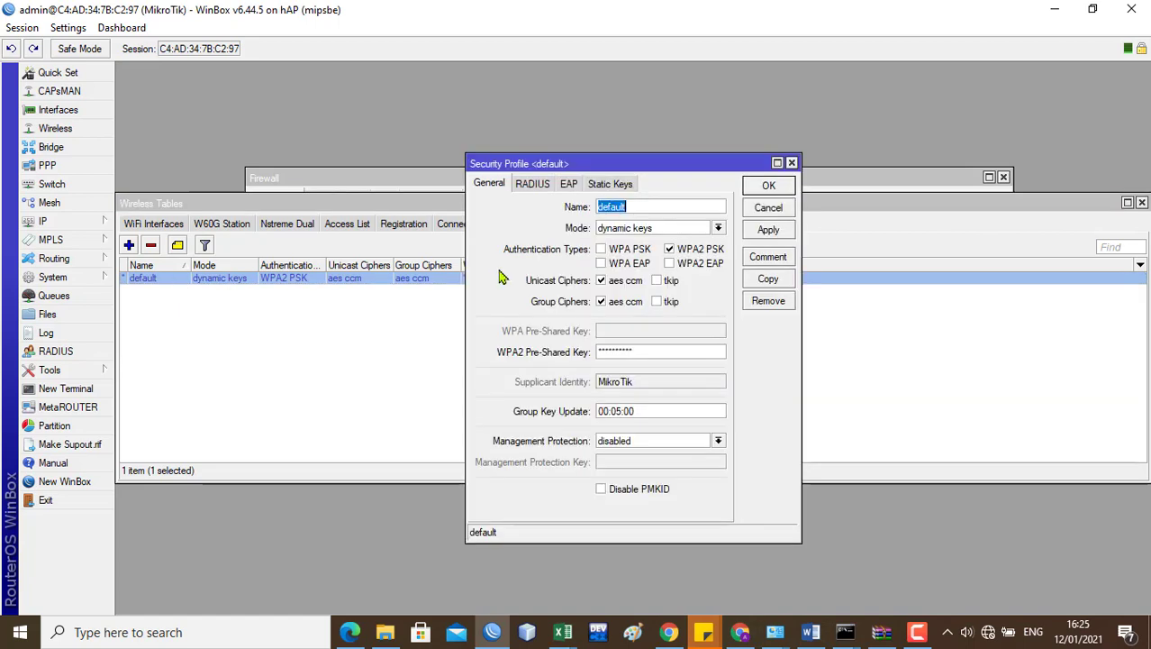
click(687, 231)
click(679, 231)
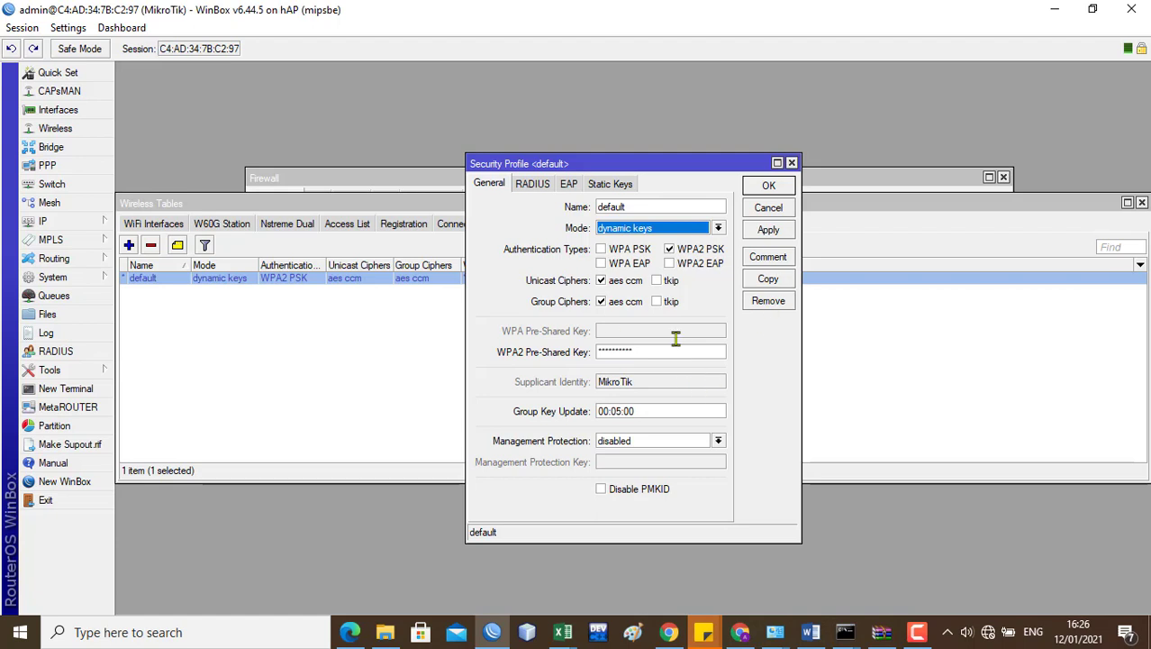
click(538, 185)
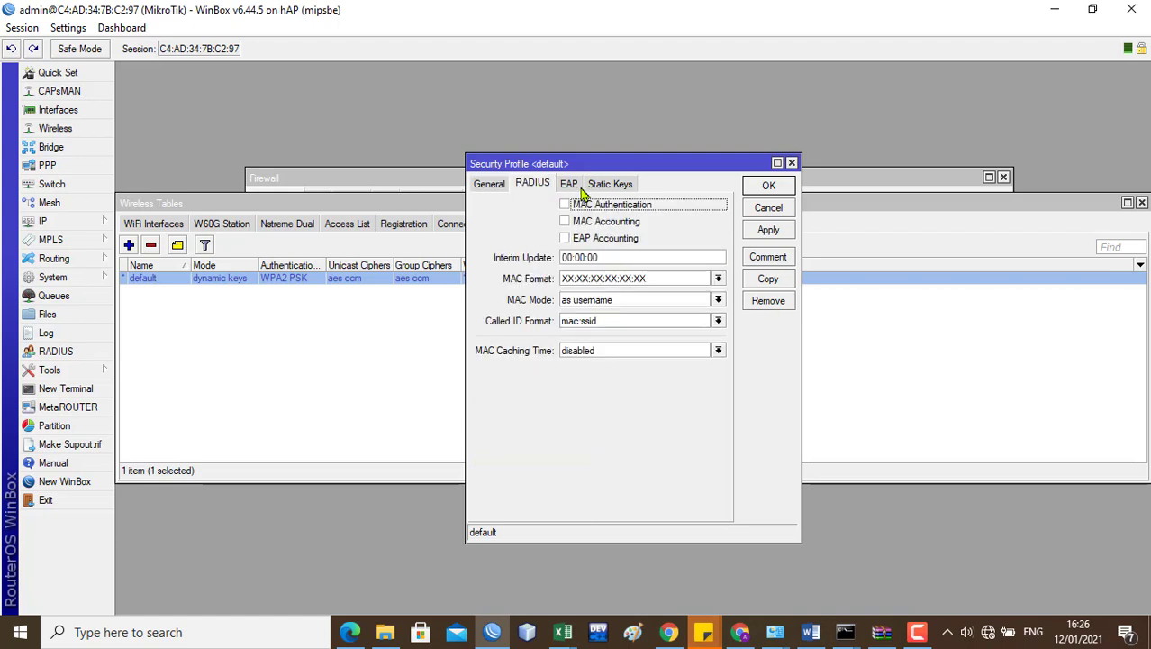
click(578, 189)
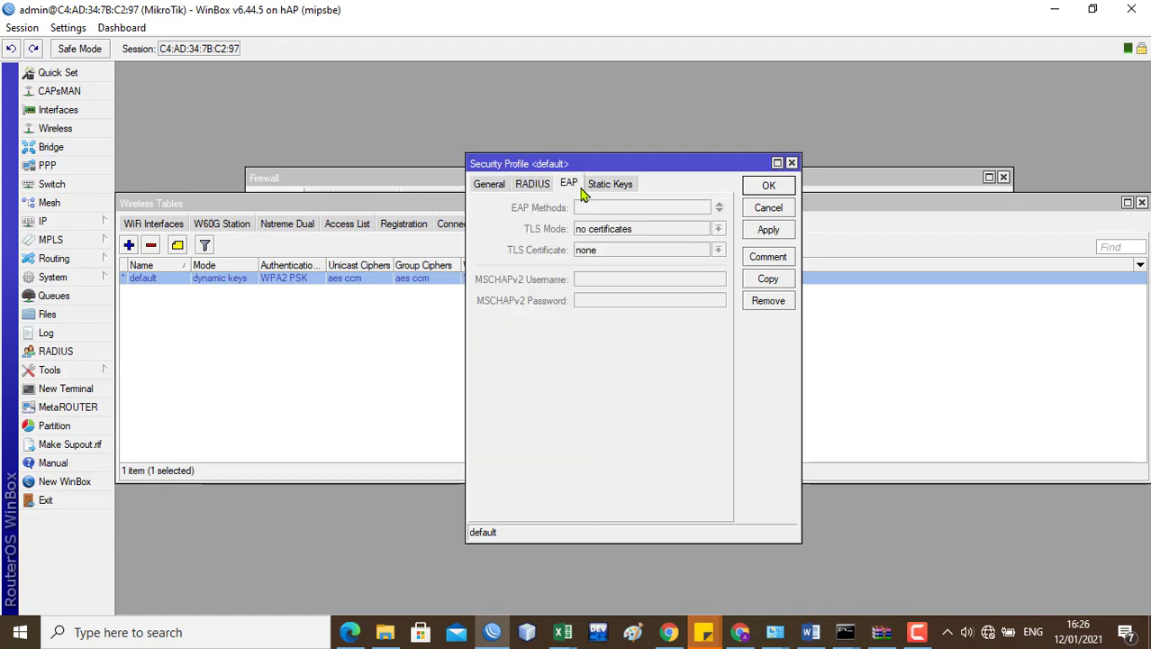
click(489, 185)
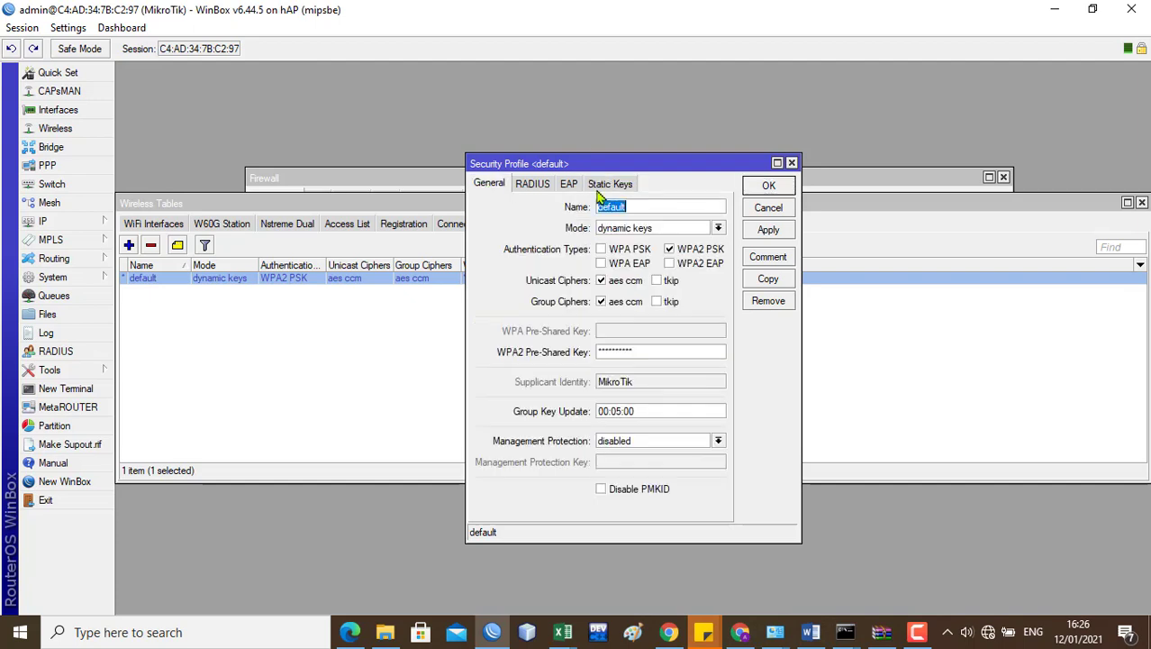
click(769, 185)
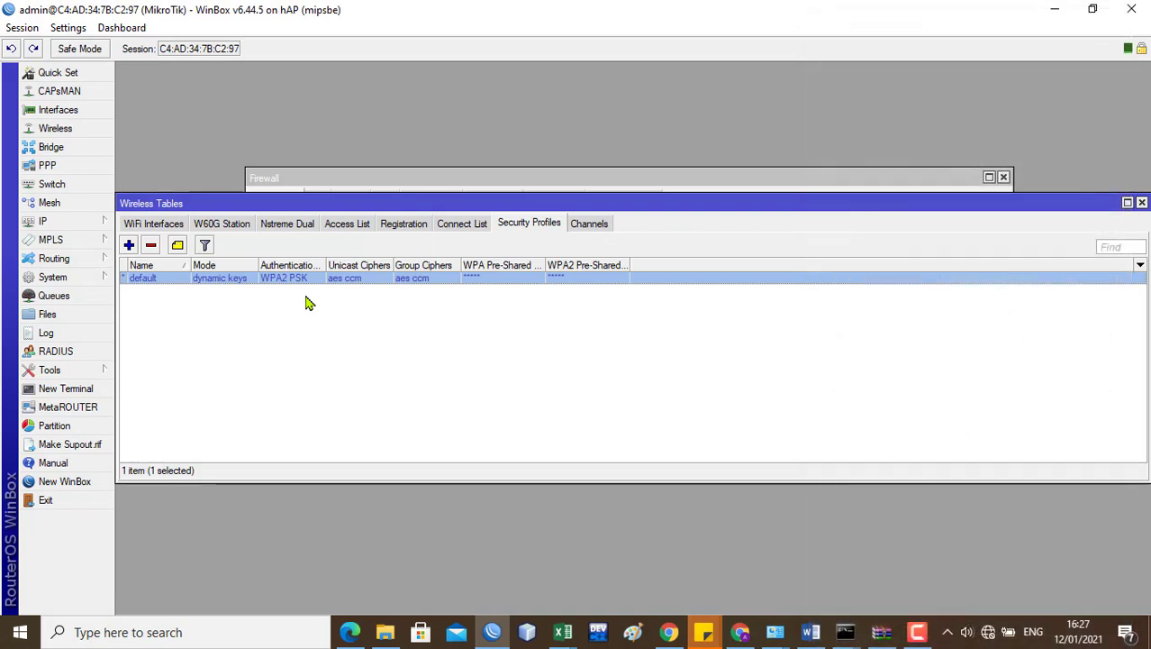
click(809, 633)
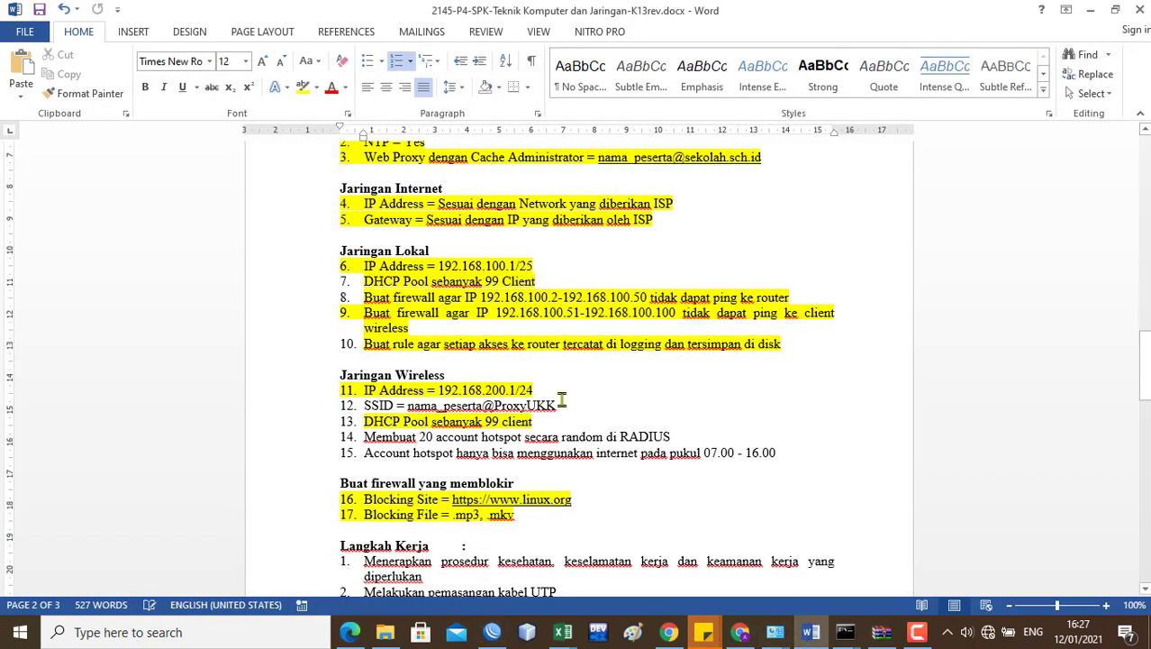
Step: Highlight task item 12 'SSID = …' in yellow in Word, then return to WinBox
drag(561, 404, 359, 406)
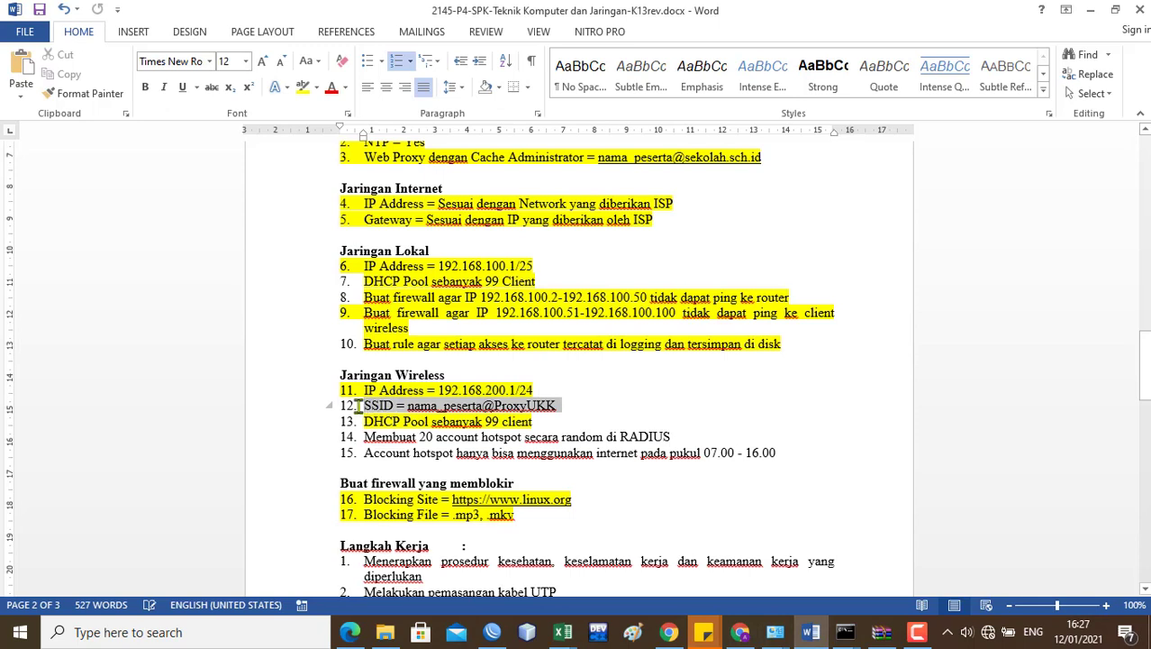
click(303, 89)
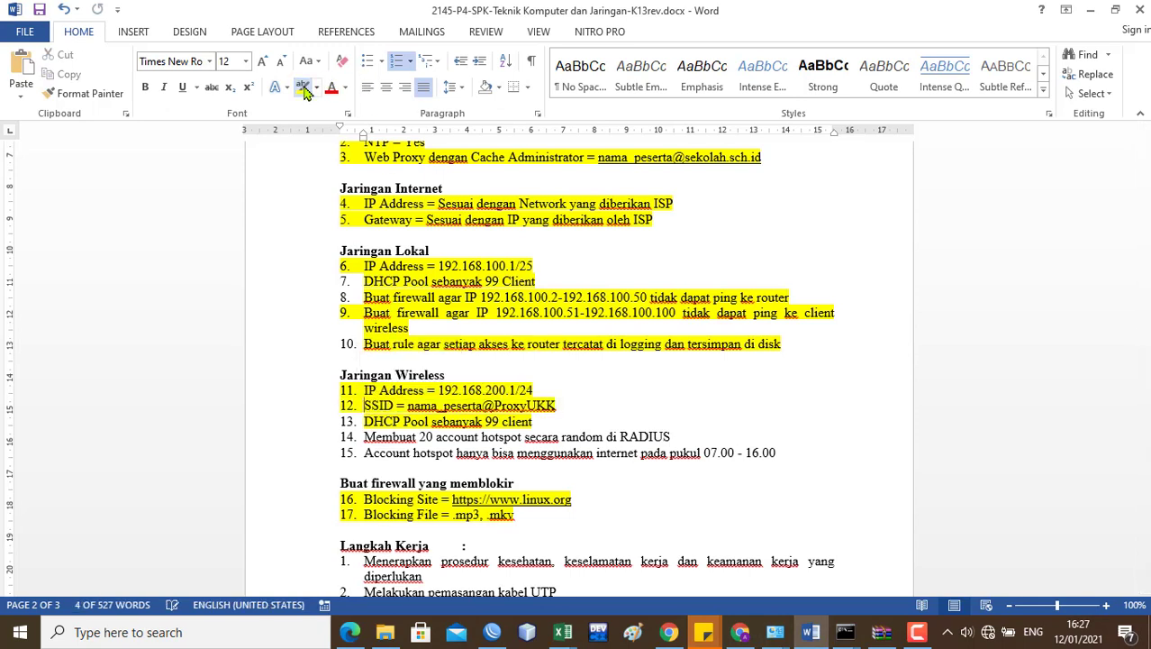
click(514, 473)
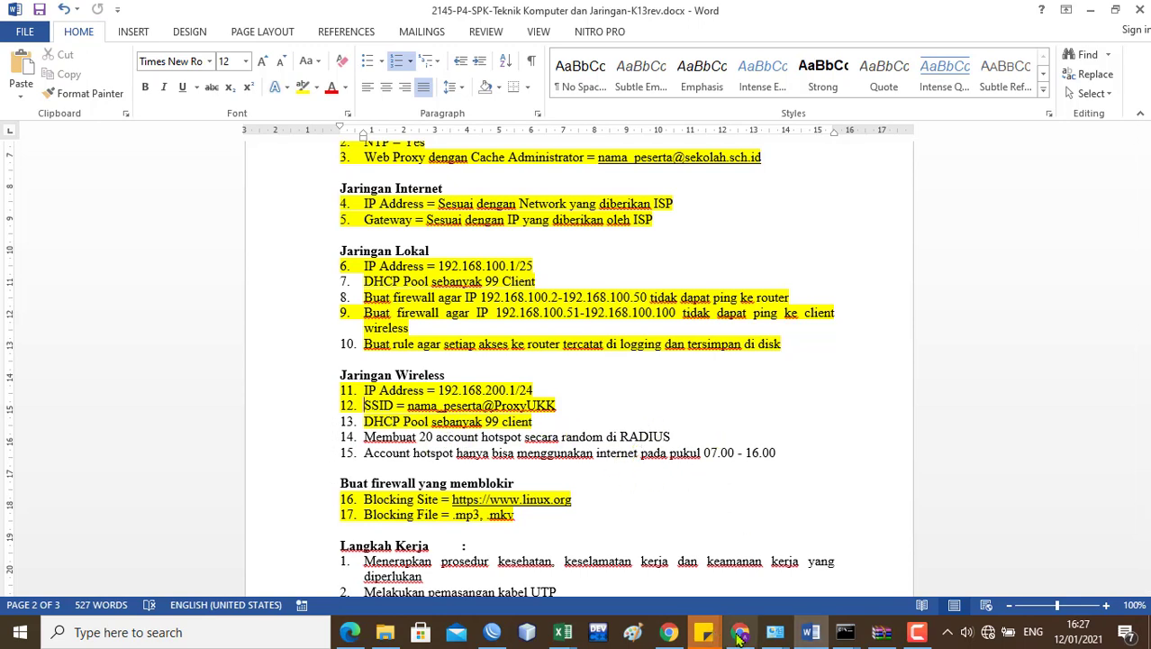
click(492, 636)
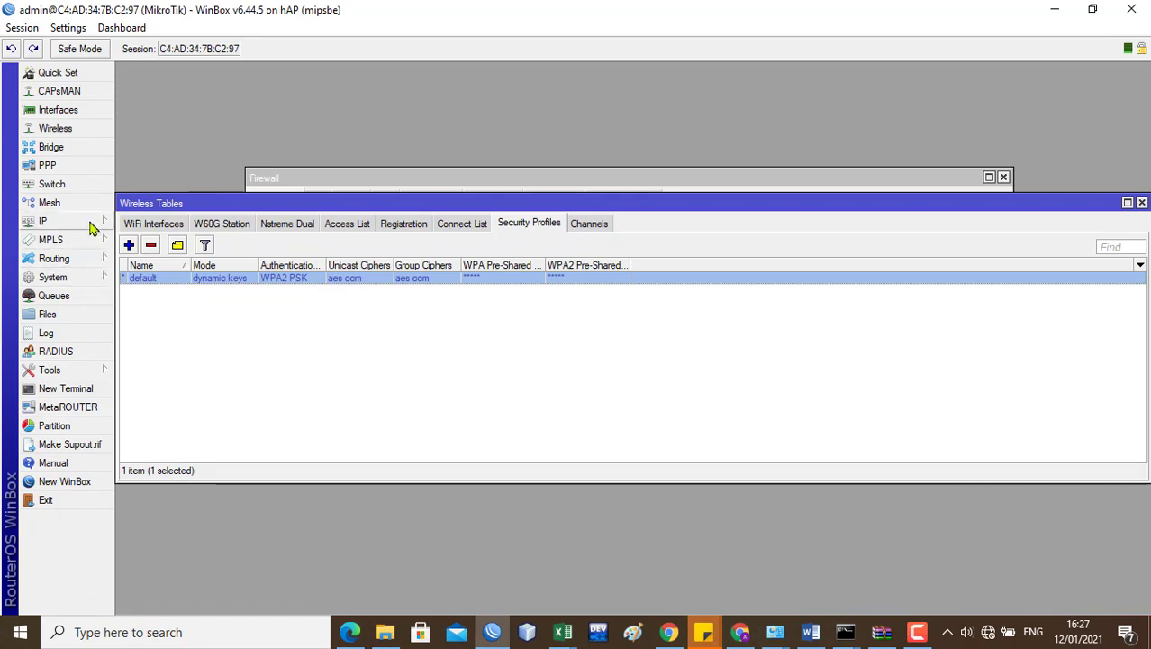
Step: Open System > Packages and select the user-manager package among the installed 6.44.5 packages
click(90, 225)
click(54, 277)
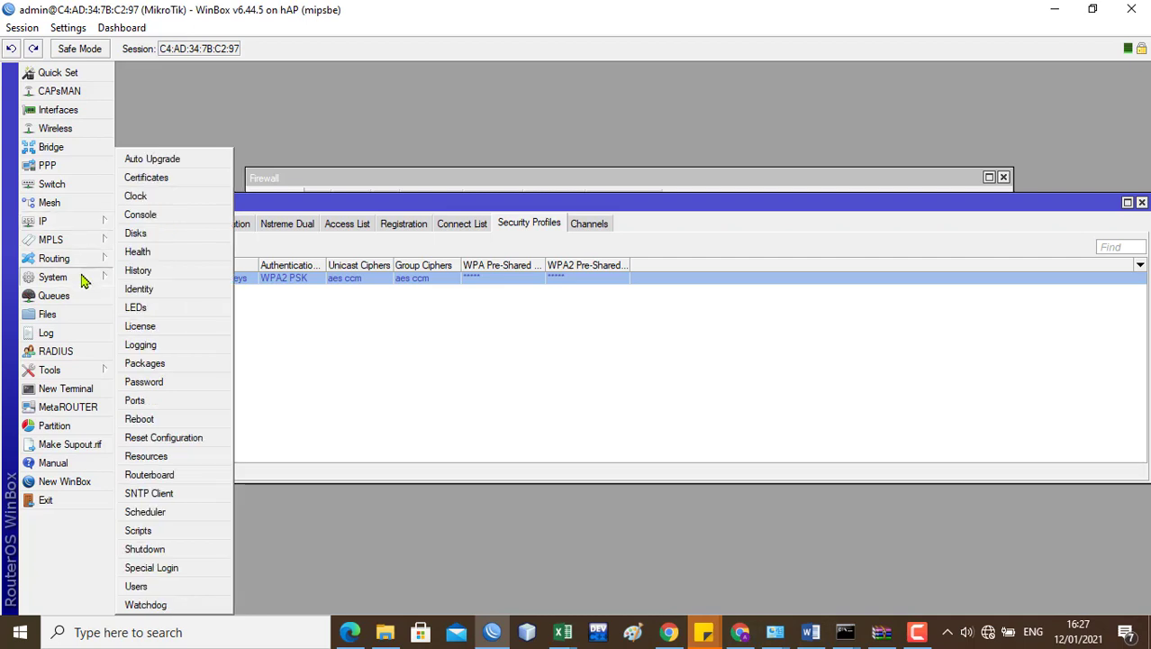
click(144, 363)
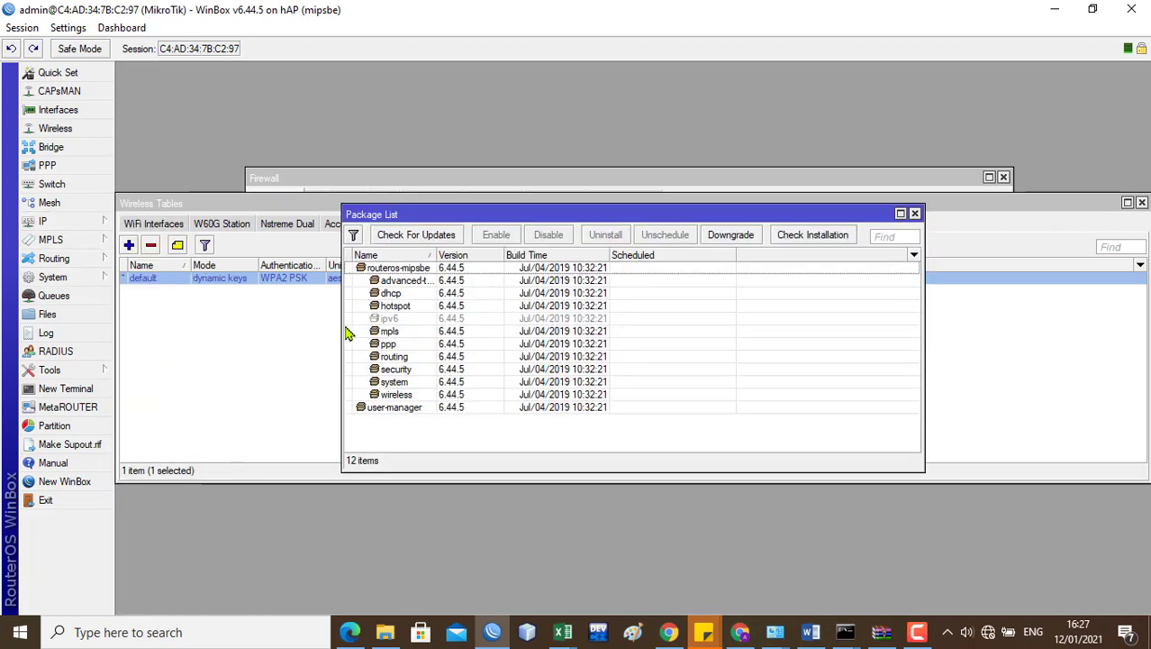
click(399, 410)
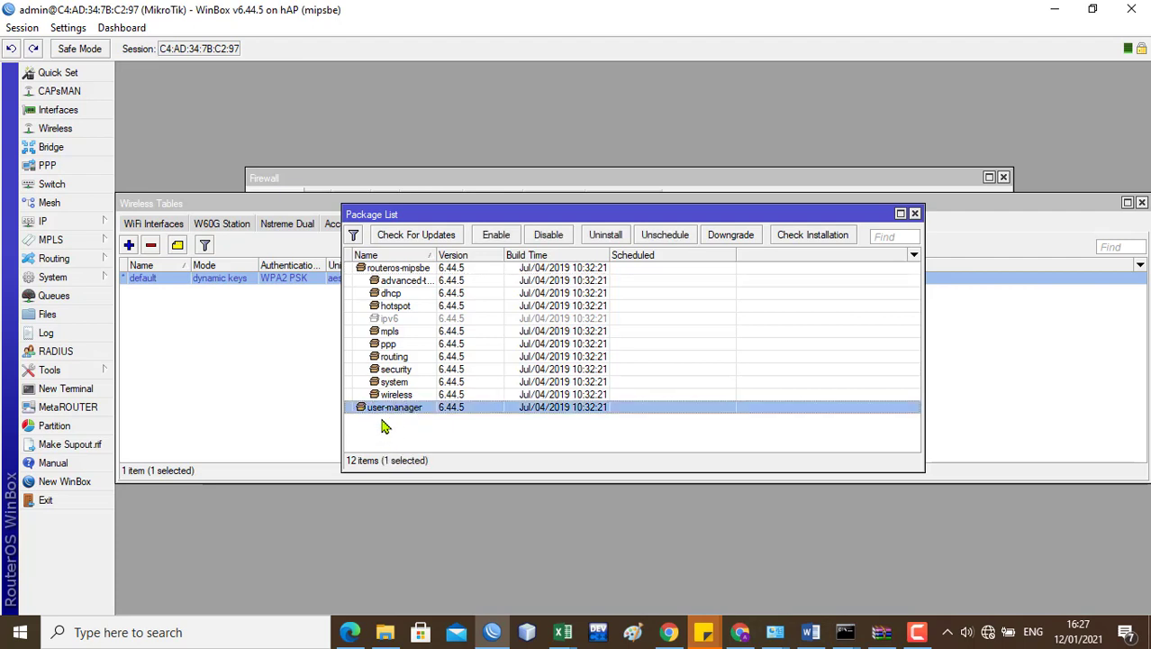
Step: In Chrome, try loading the mikrotik site and then google.com, which fail to resolve
click(668, 633)
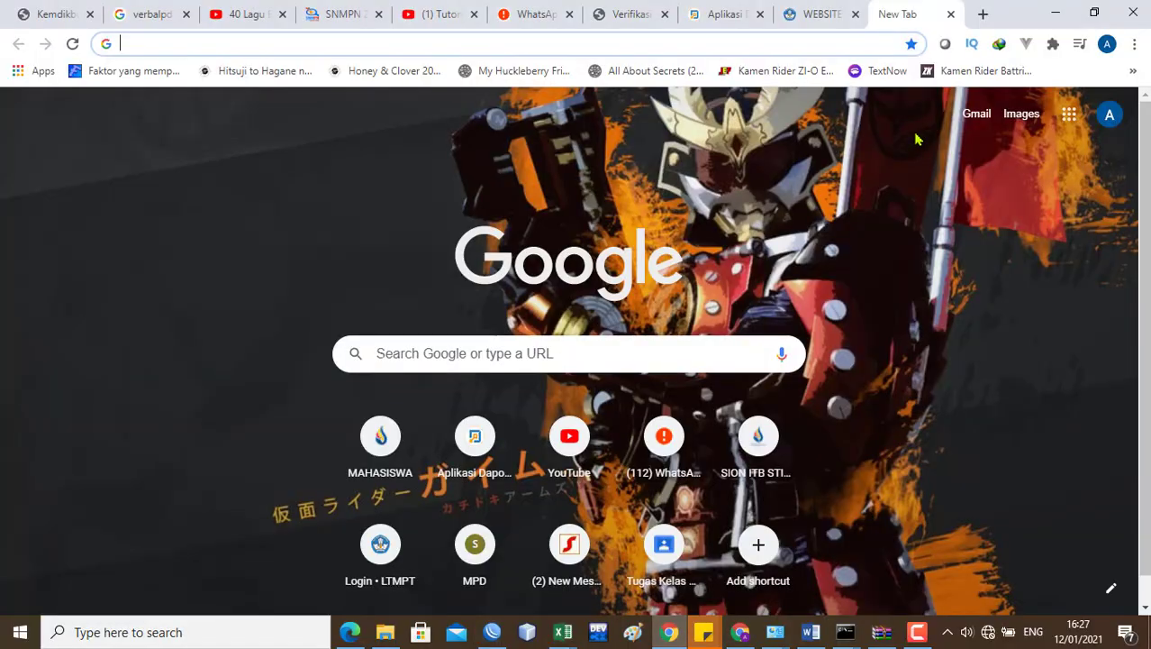
text(mikrotik.id/artikel_lihat.php?id=297)
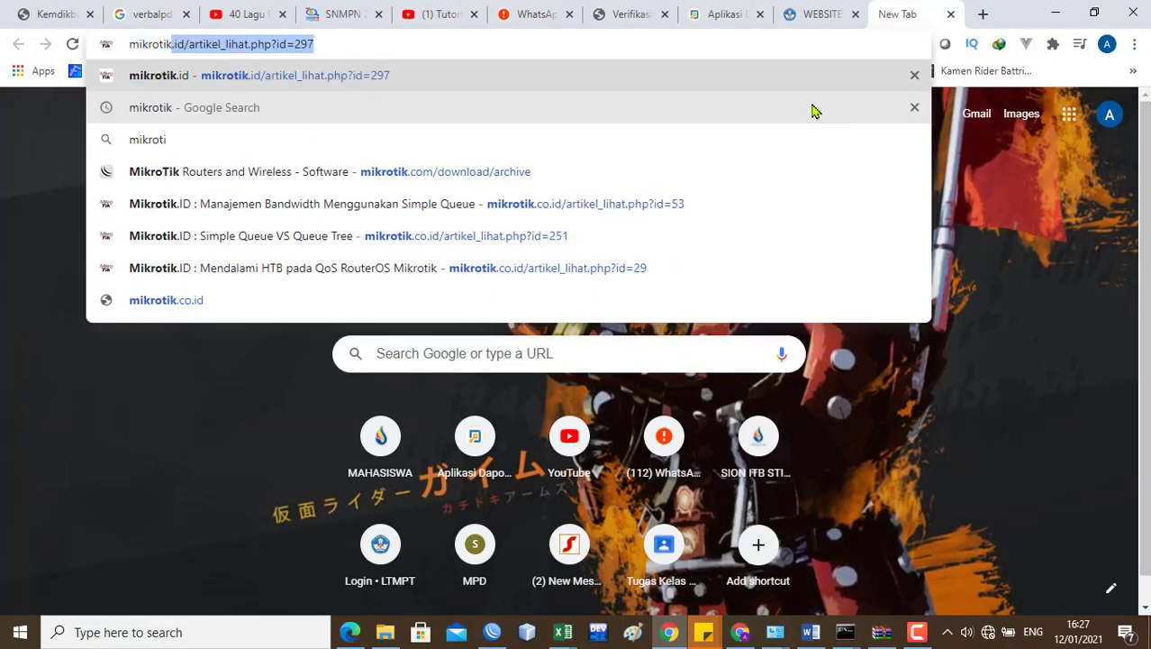
key(Return)
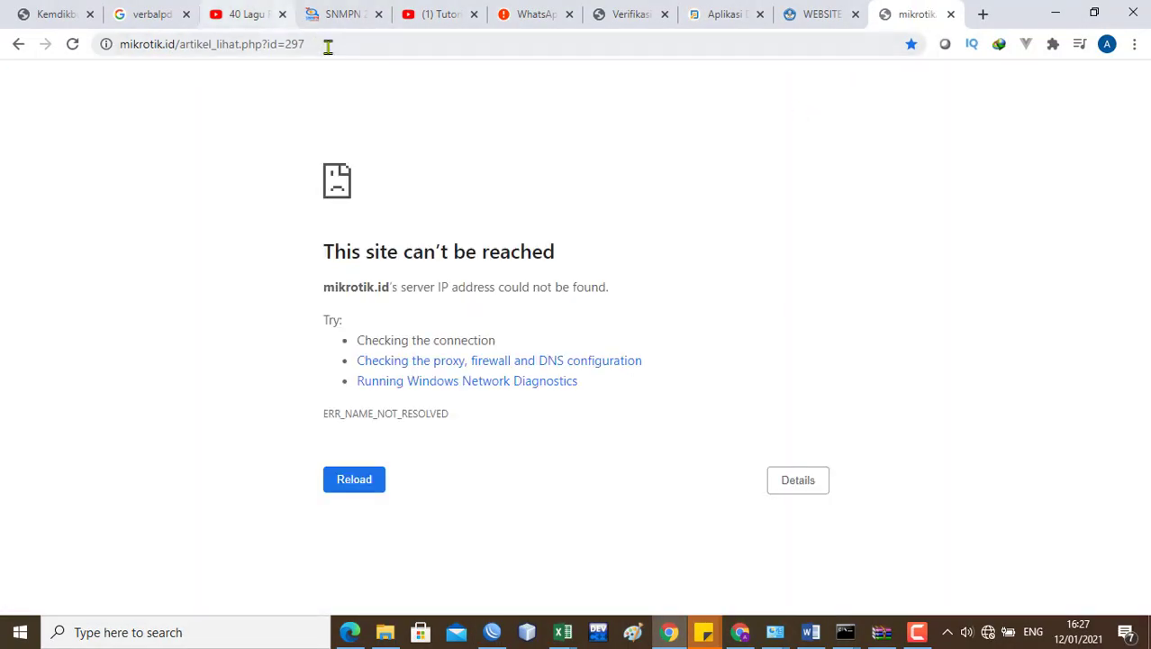
drag(302, 43, 164, 45)
key(BackSpace)
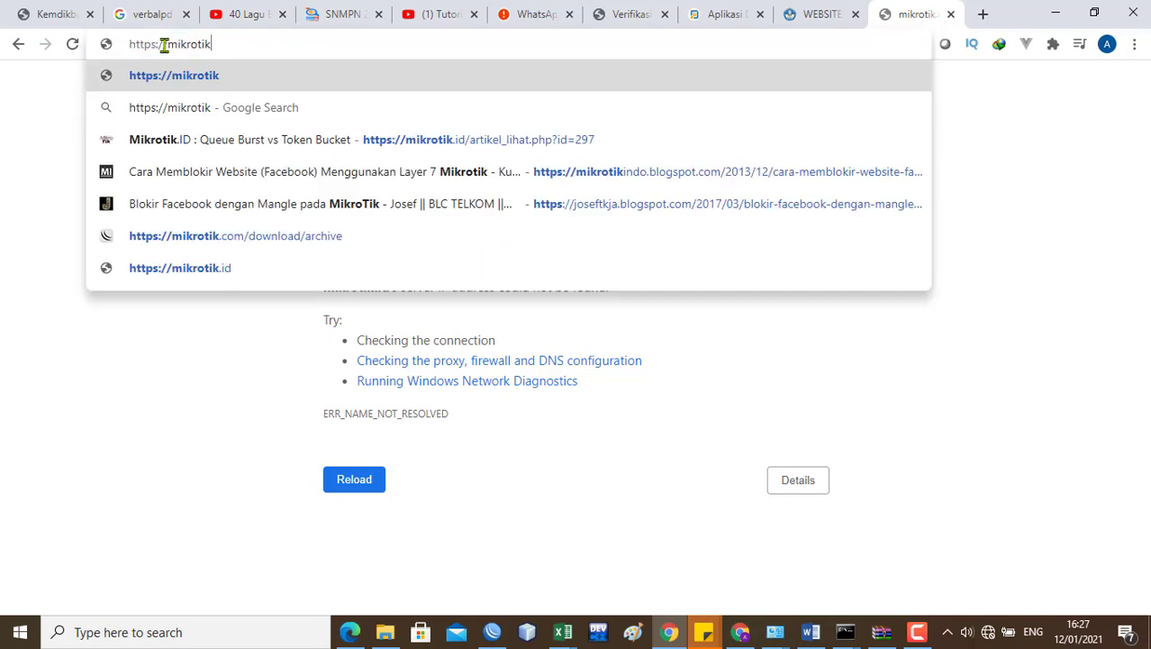
key(Return)
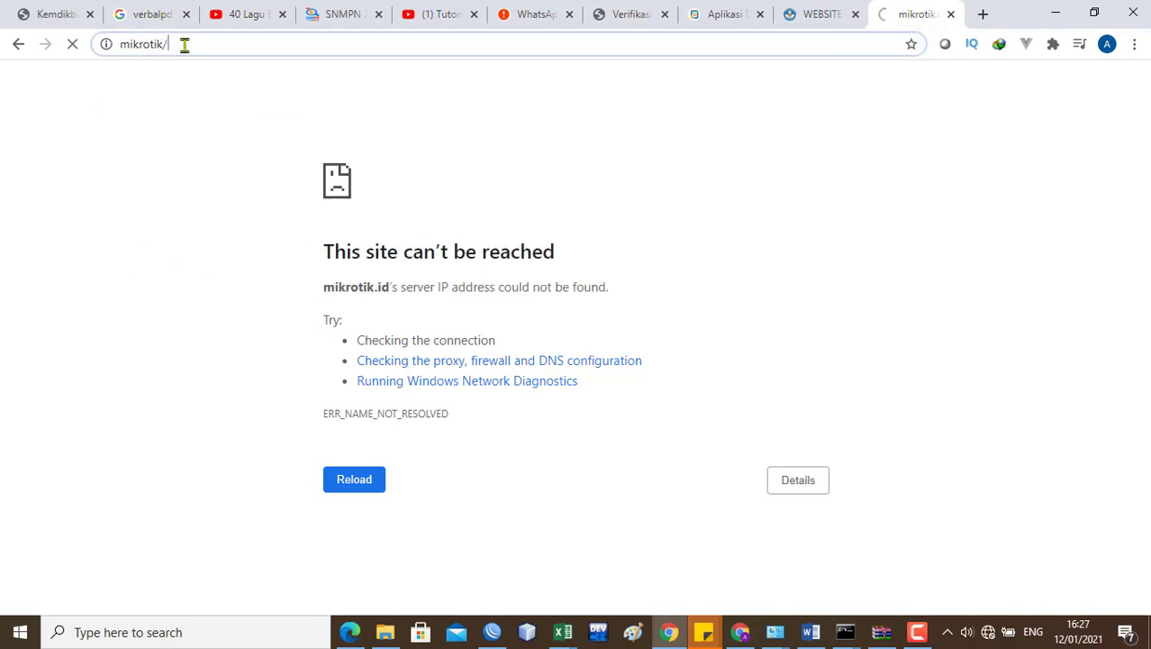
click(184, 44)
text(googl)
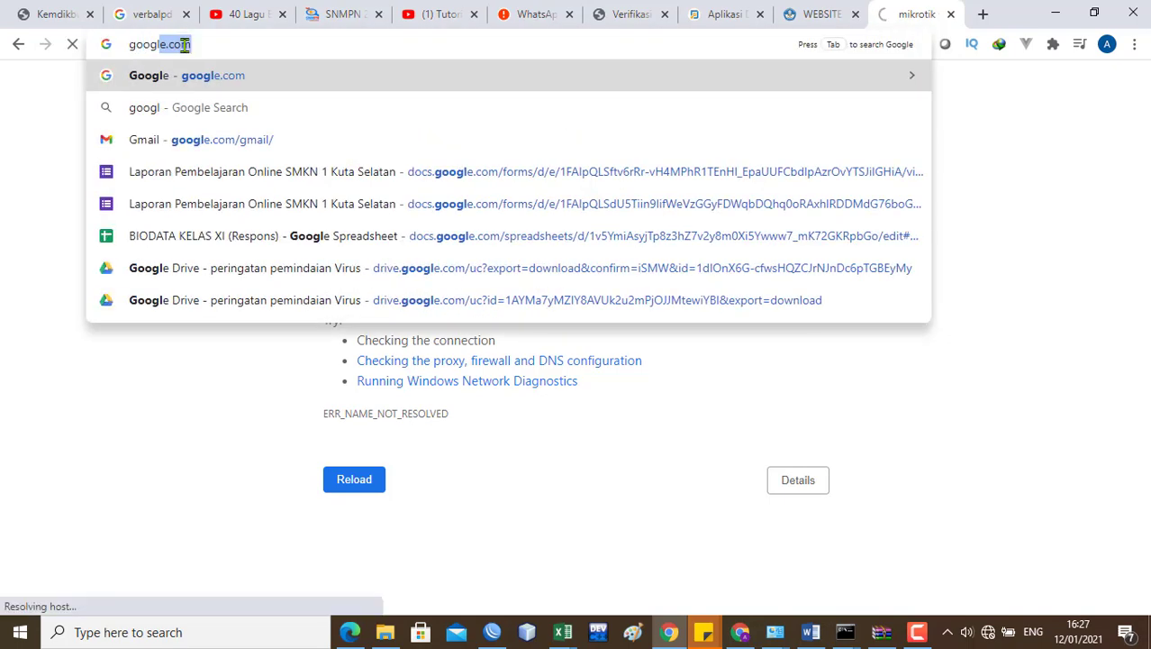
key(Return)
Step: Connect the PC to the Ruang Guru TI Wi-Fi network
click(987, 635)
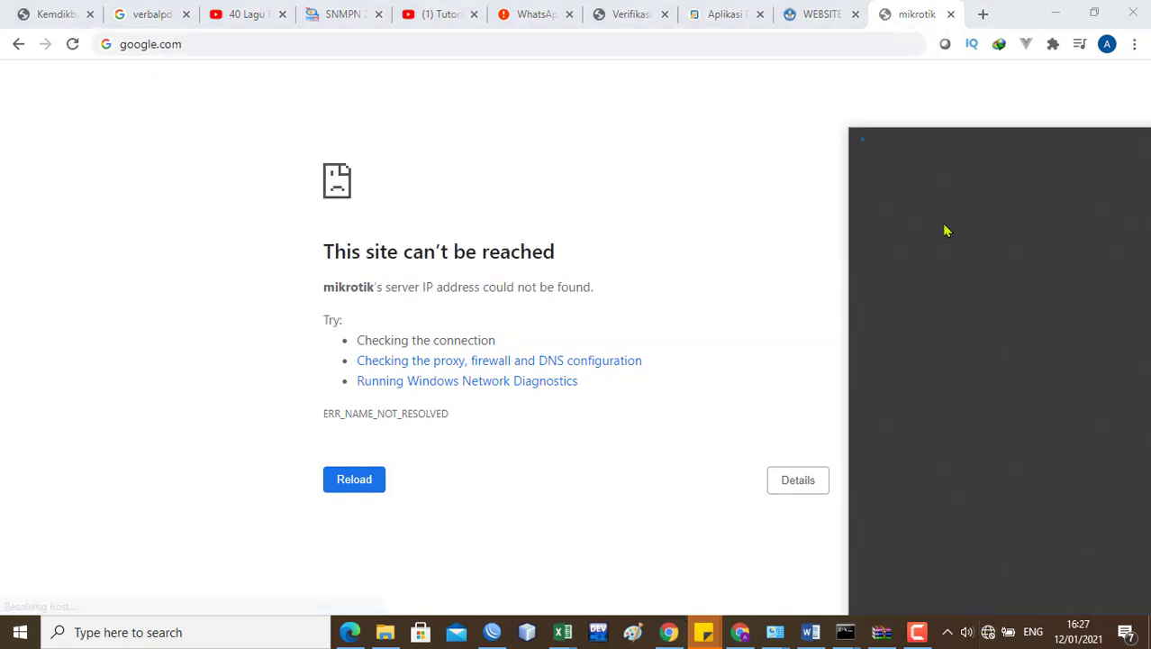
click(930, 290)
click(1071, 368)
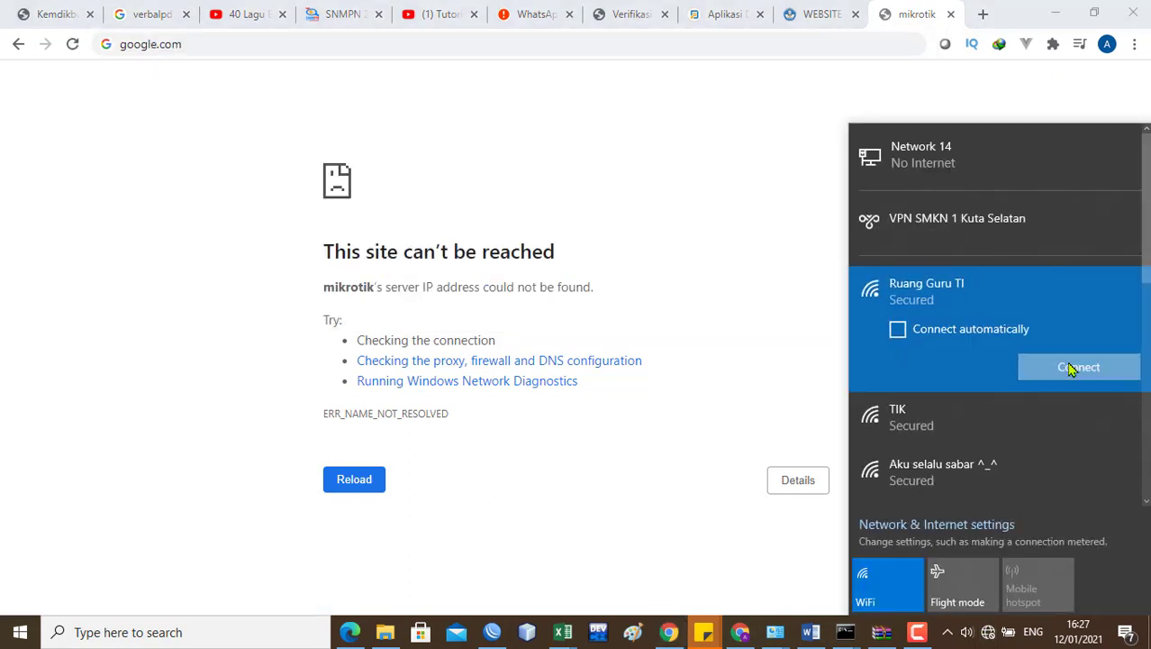
click(449, 42)
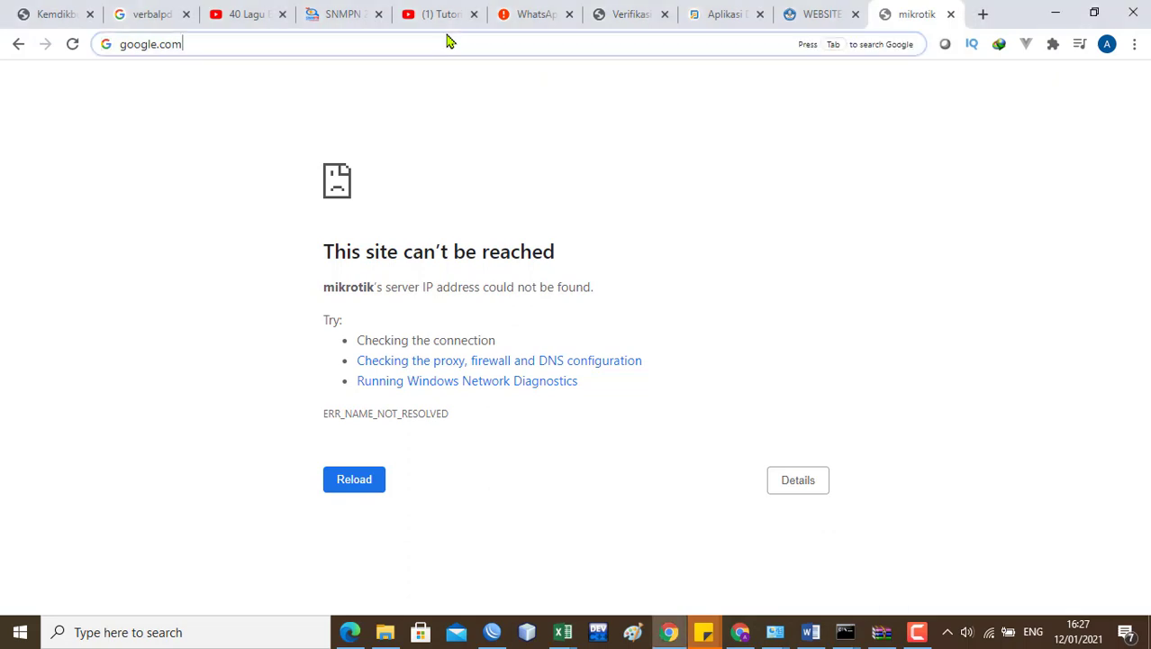
Step: Search Google for mikrotik and open the MikroTik software download page
text(google.com)
key(Return)
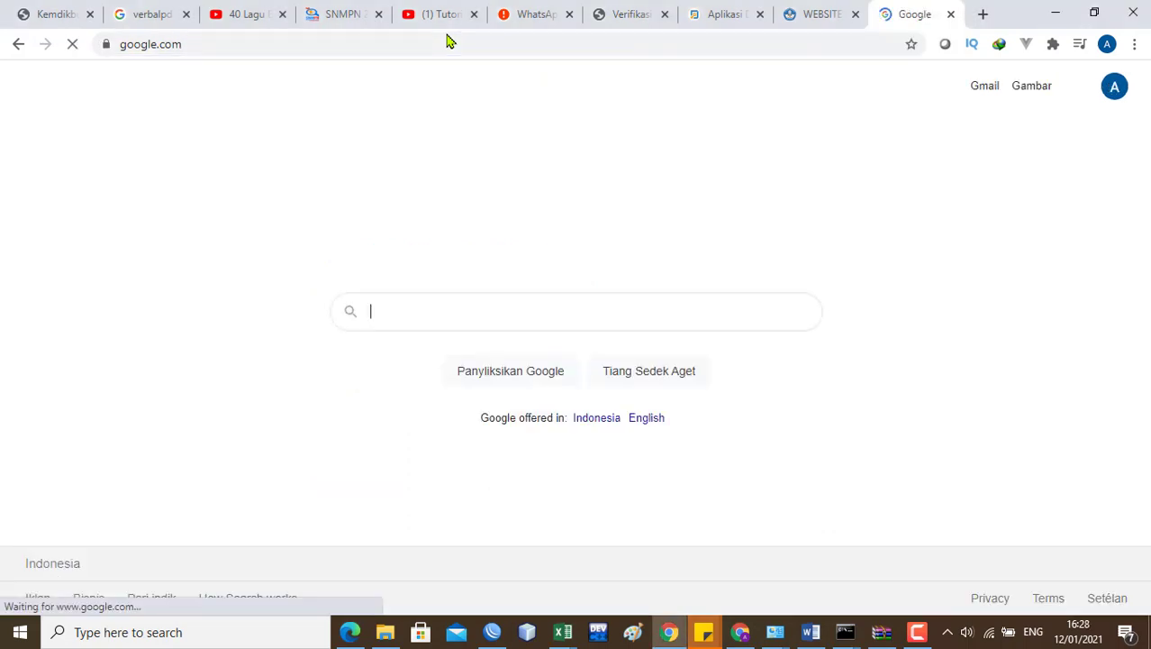
text(mikrotik)
key(Return)
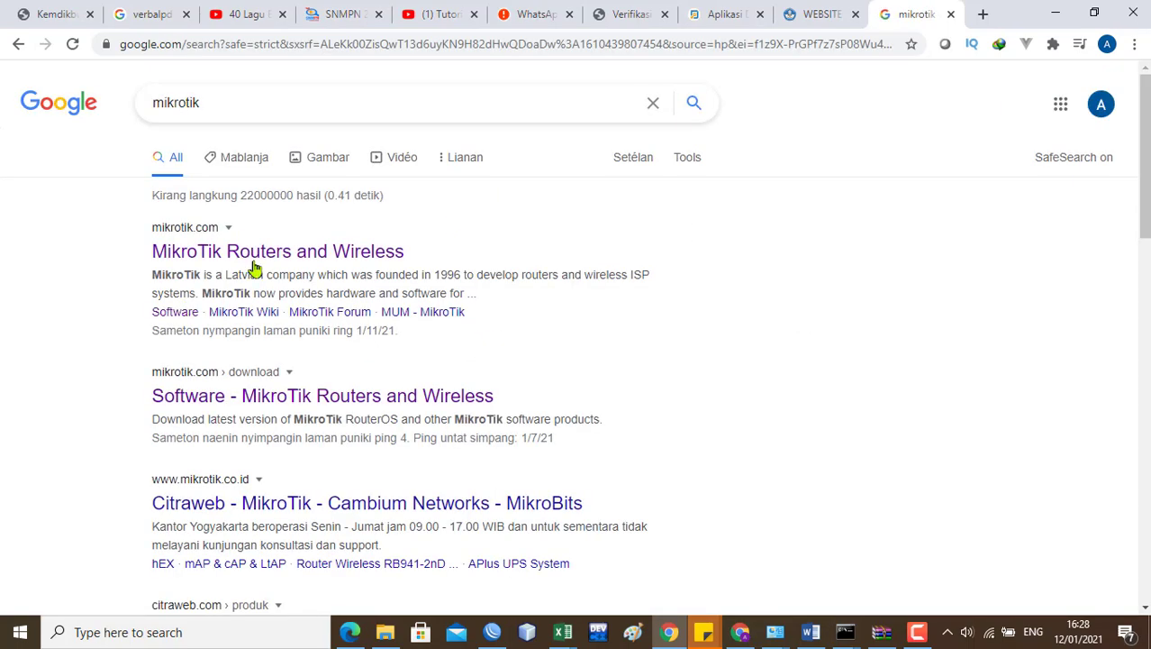
click(194, 243)
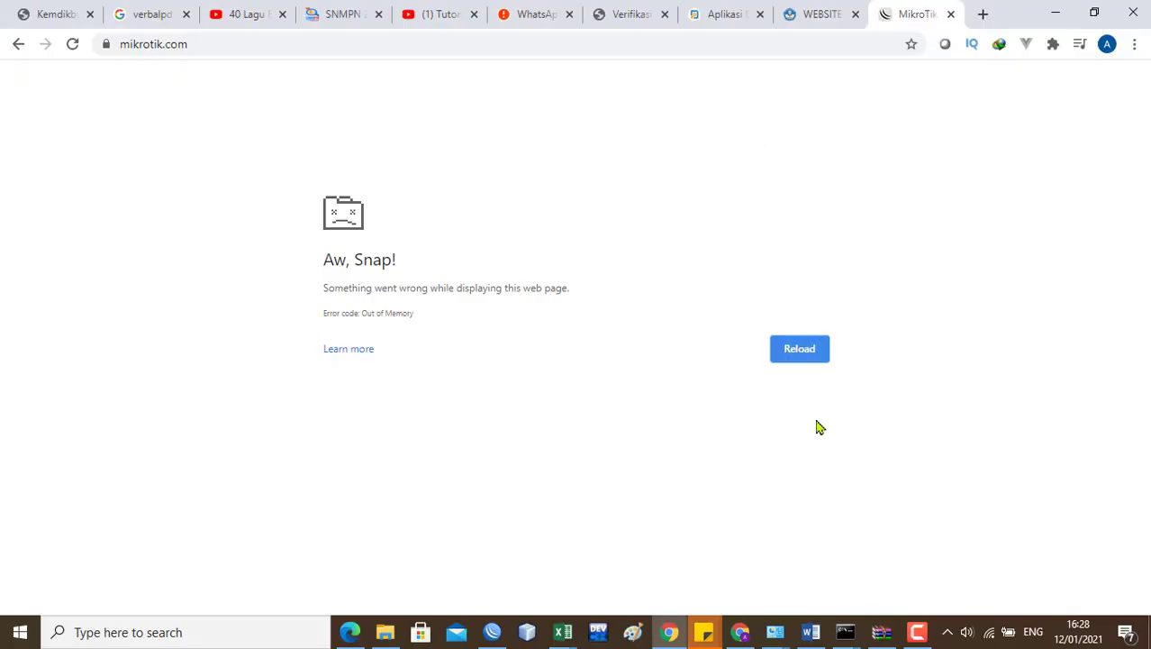
click(801, 351)
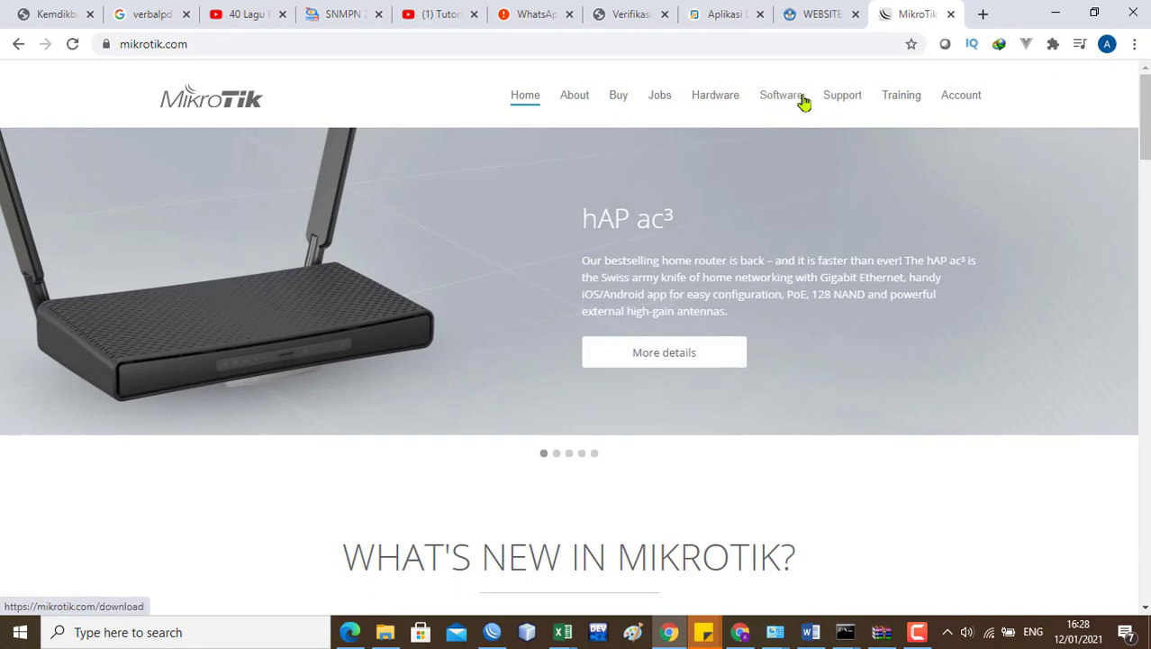
click(796, 102)
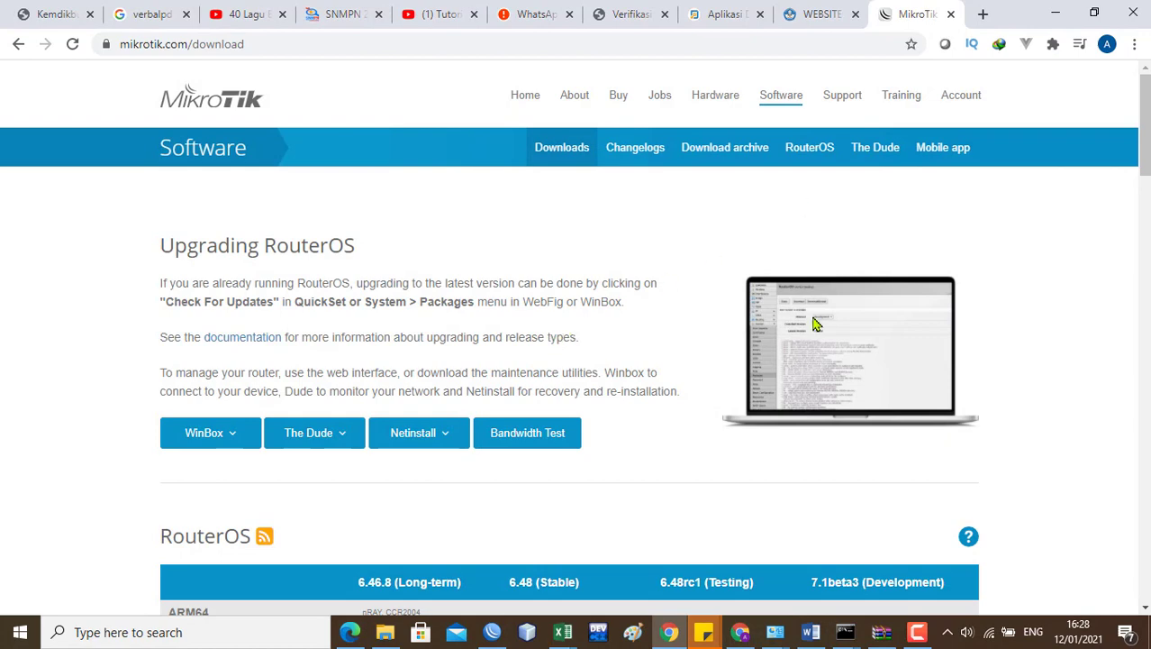
scroll(1143, 162, down, 3)
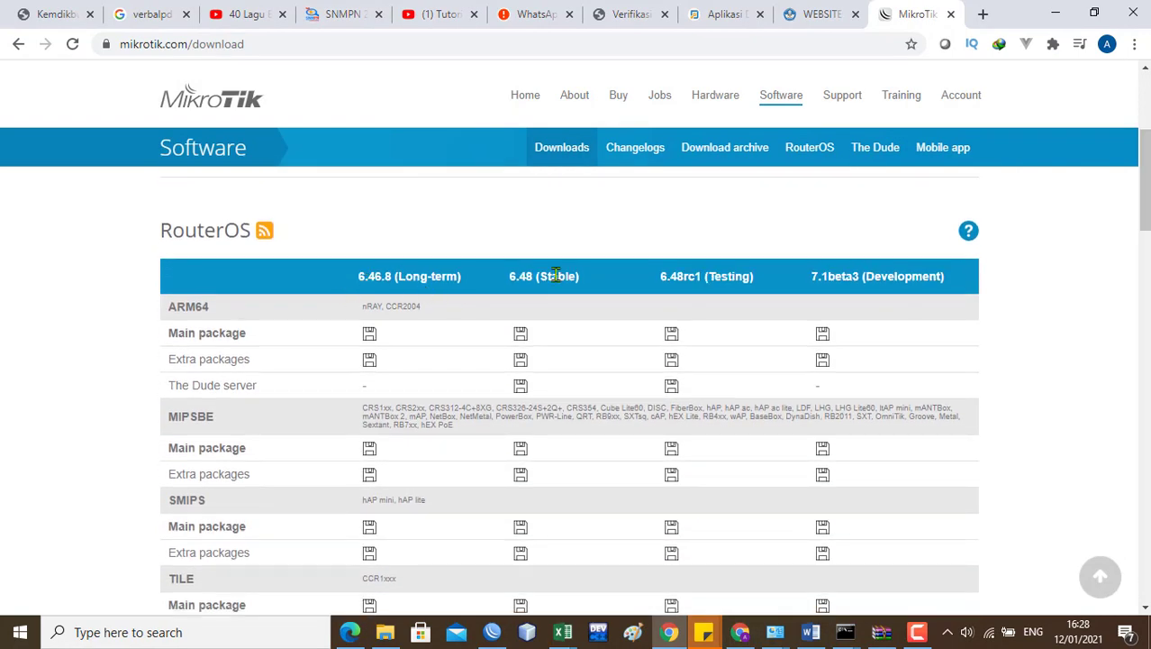
Step: Compare the RouterOS download tables, including MIPSBE packages, against WinBox's installed package versions
click(491, 632)
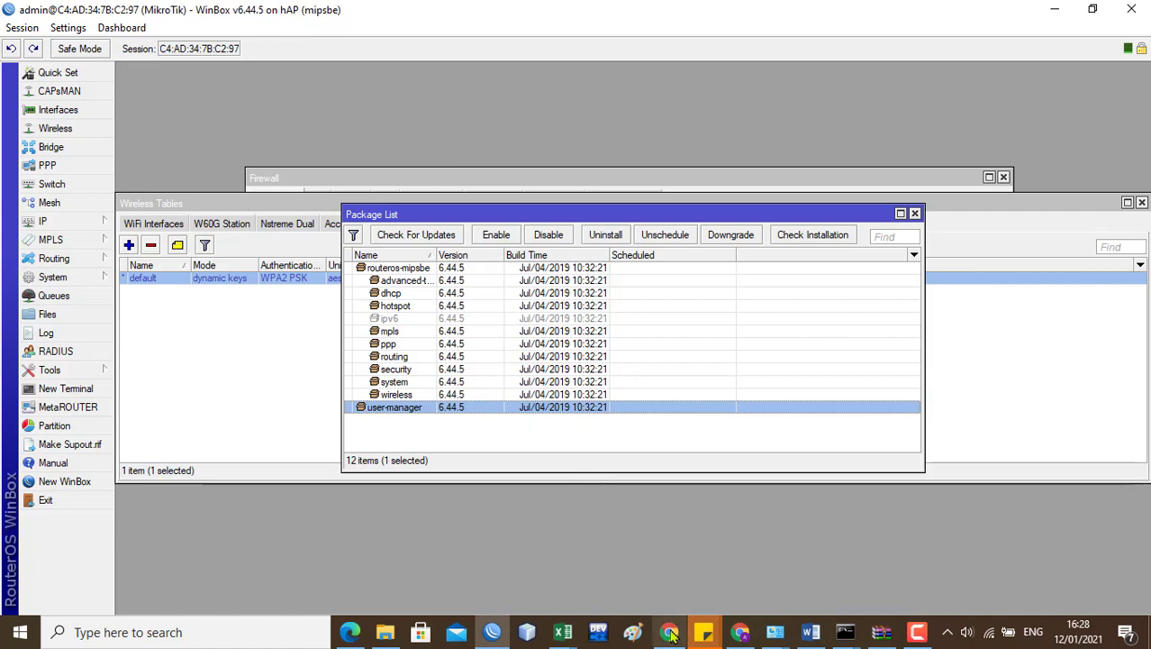
mouse_move(672, 635)
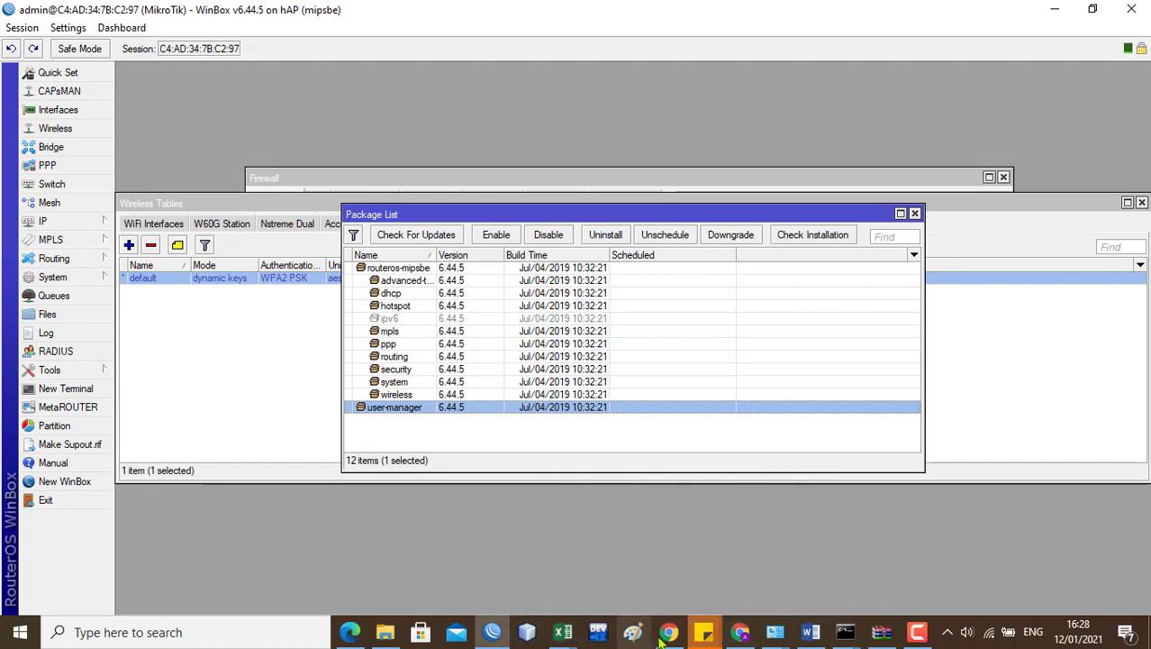
click(671, 635)
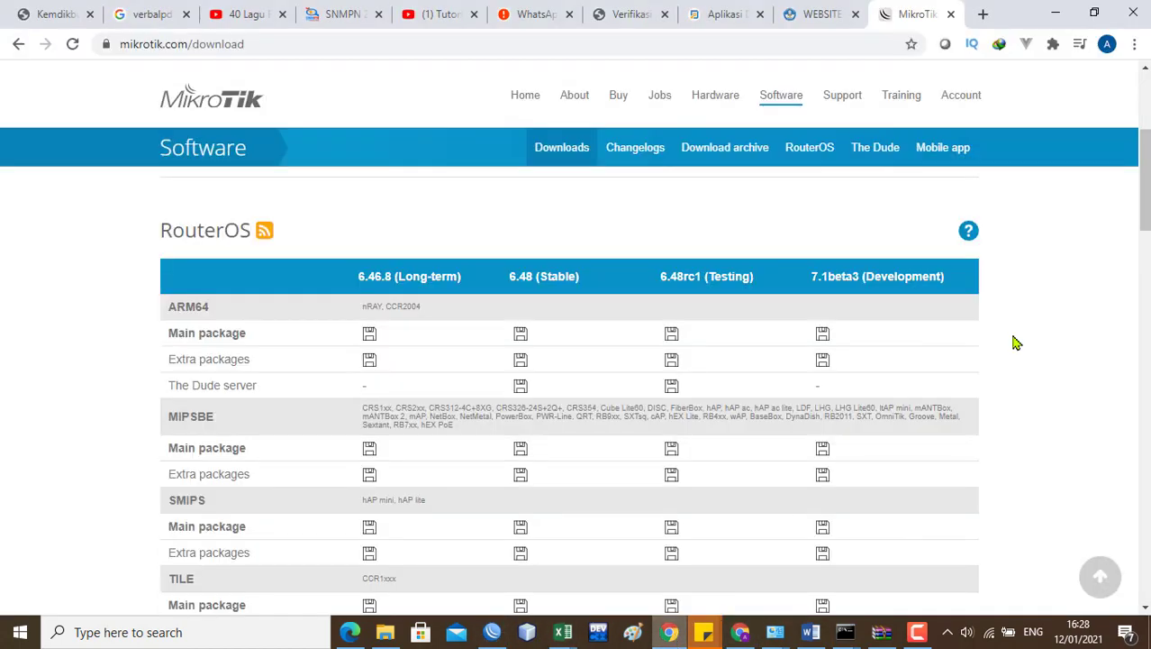
click(678, 635)
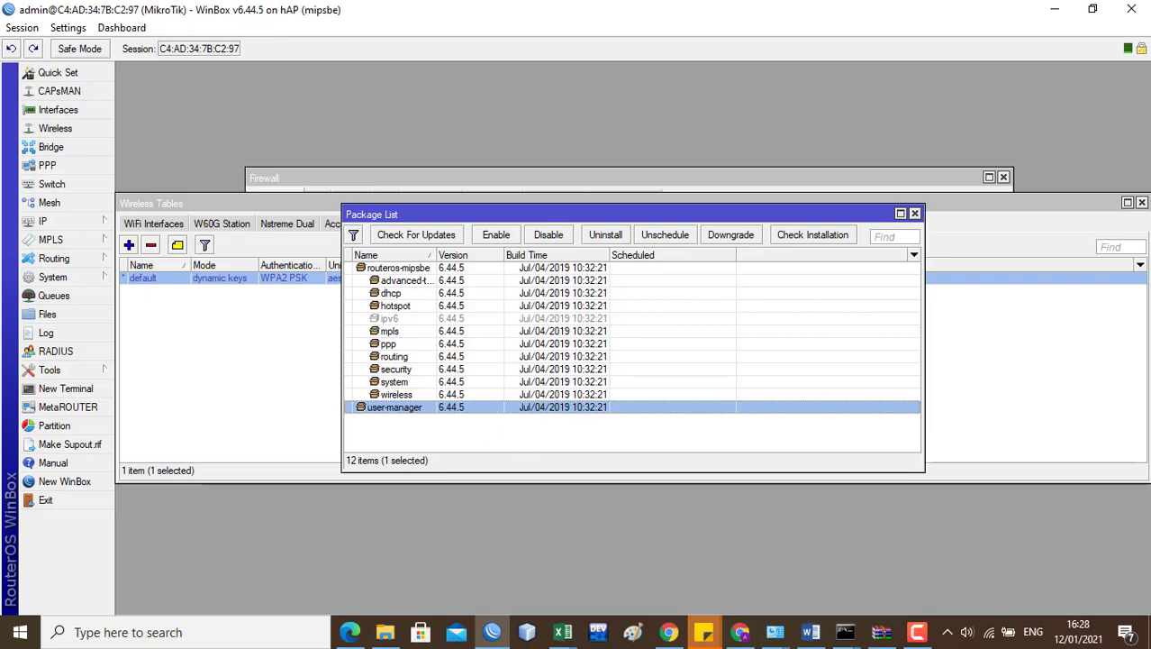
click(669, 632)
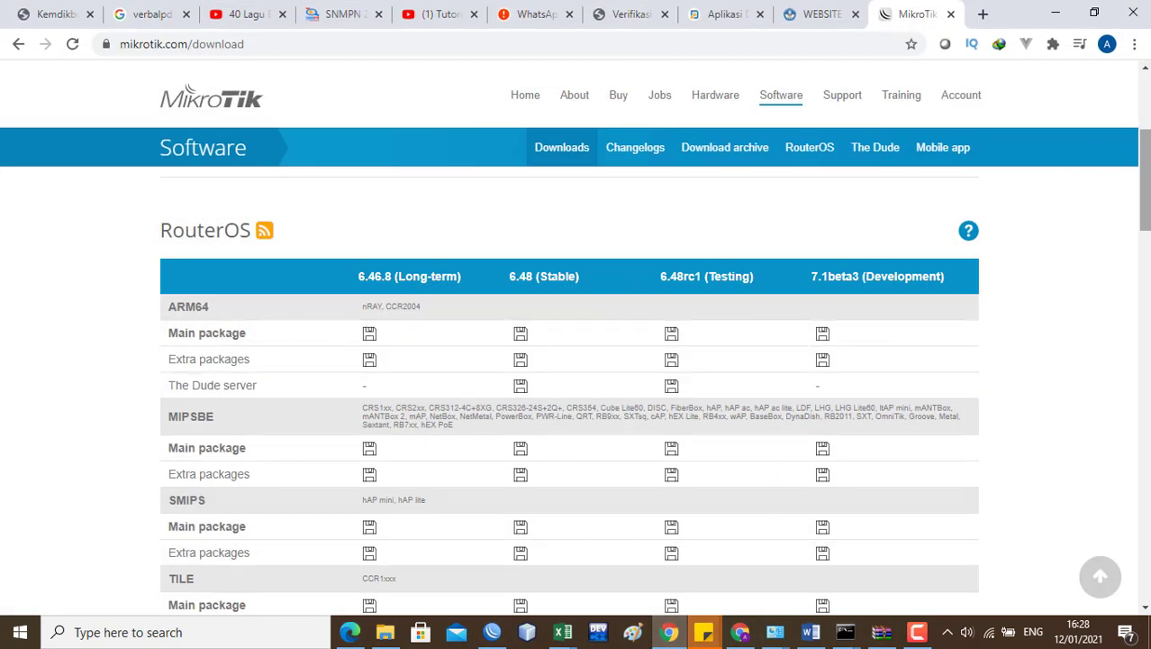
scroll(569, 387, down, 10)
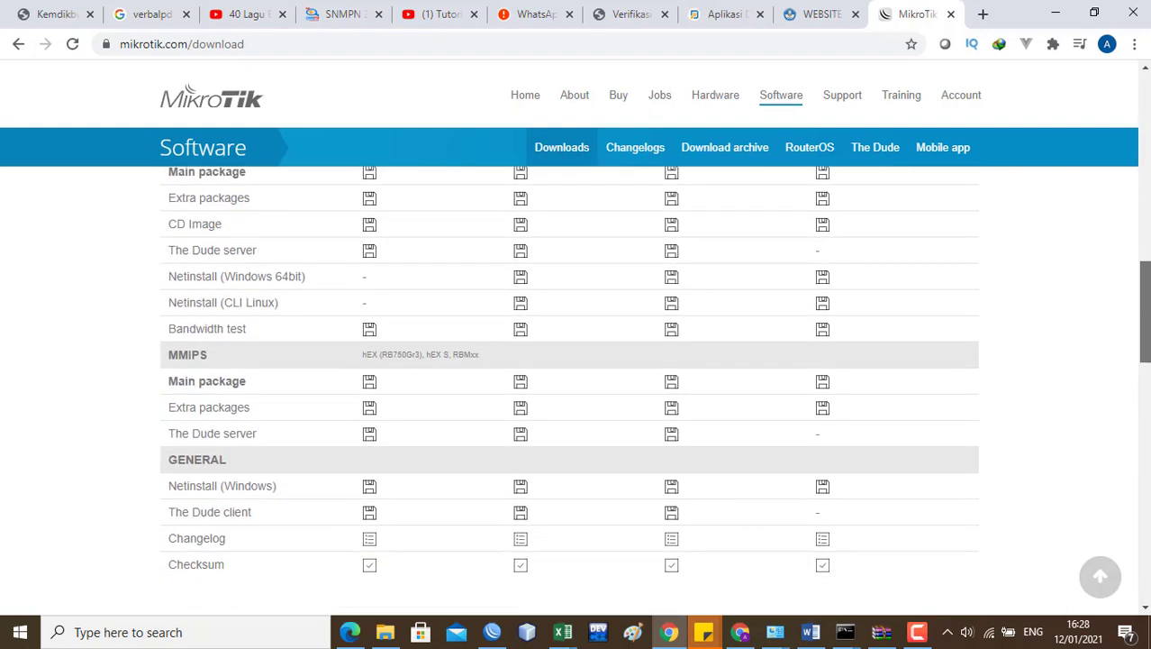
scroll(570, 388, down, 3)
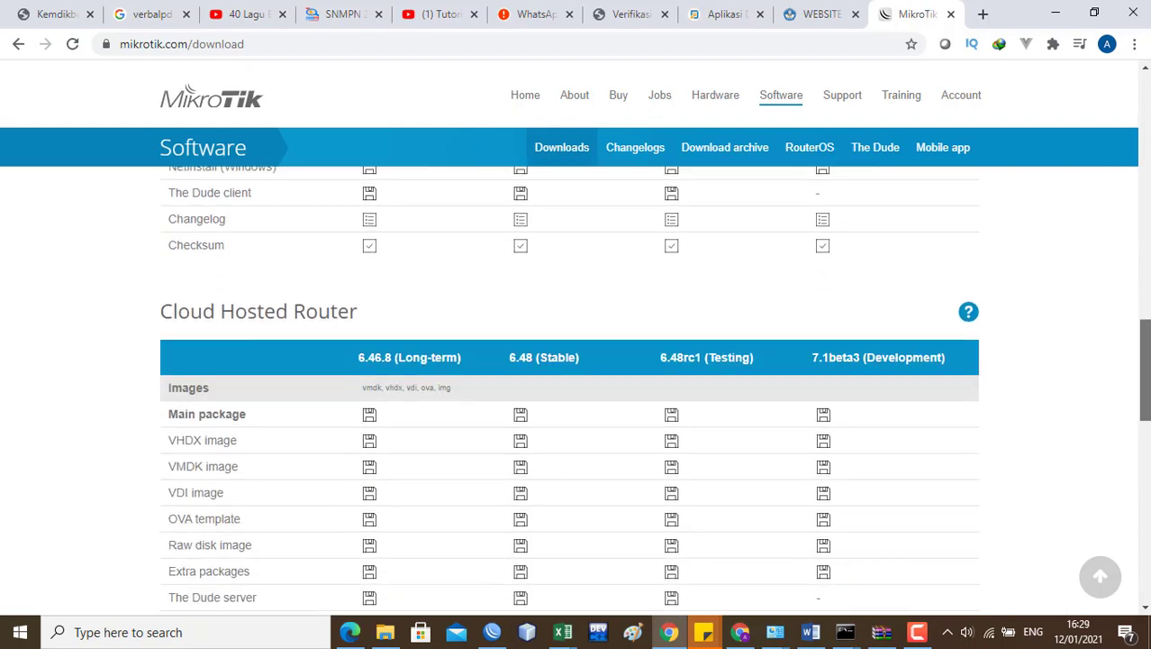
scroll(1104, 220, up, 10)
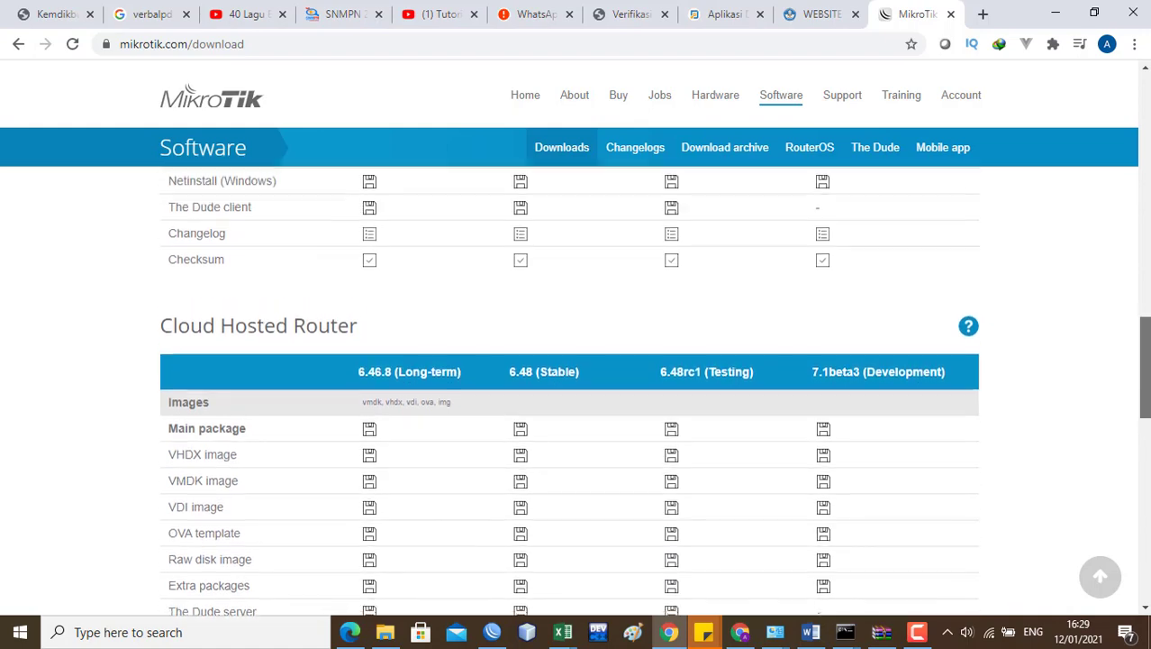
scroll(1104, 220, up, 8)
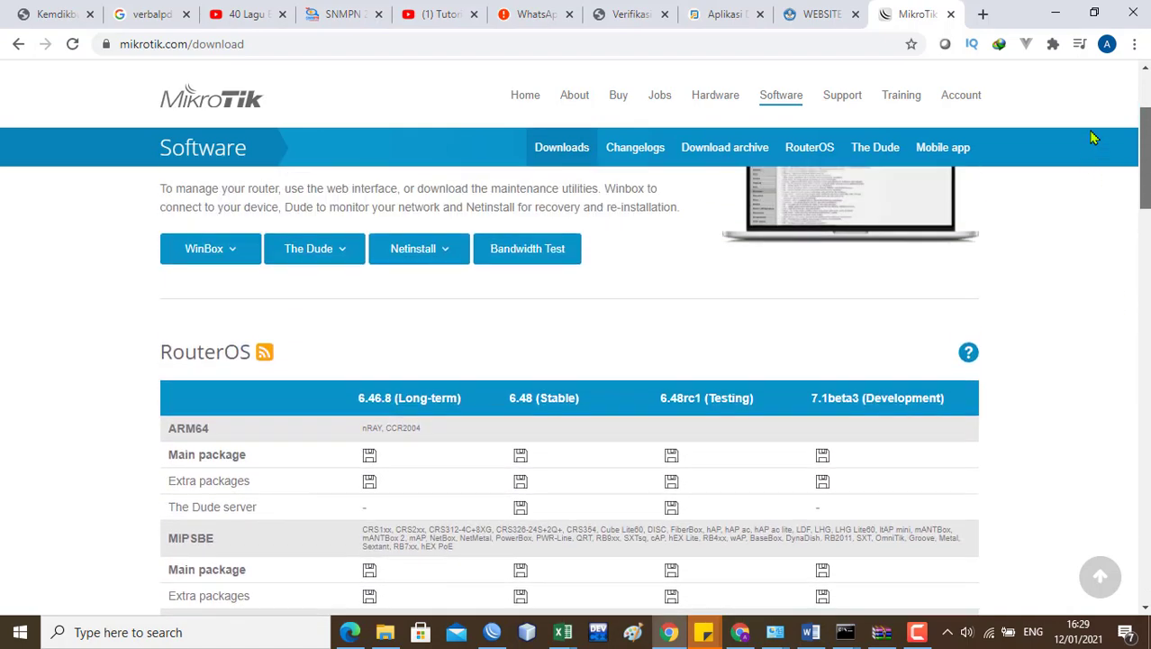
Step: Open the RouterOS download archive and expand Release 6.44.5 to show all_packages-mipsbe-6.44.5.zip
click(712, 149)
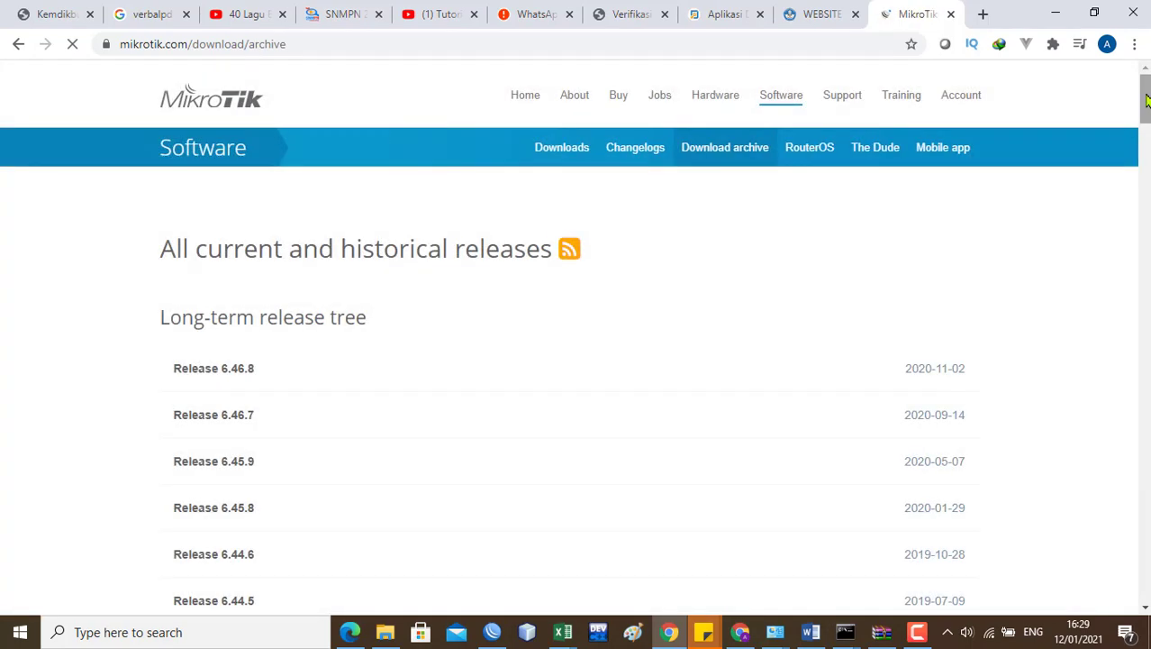
drag(1146, 101, 1147, 120)
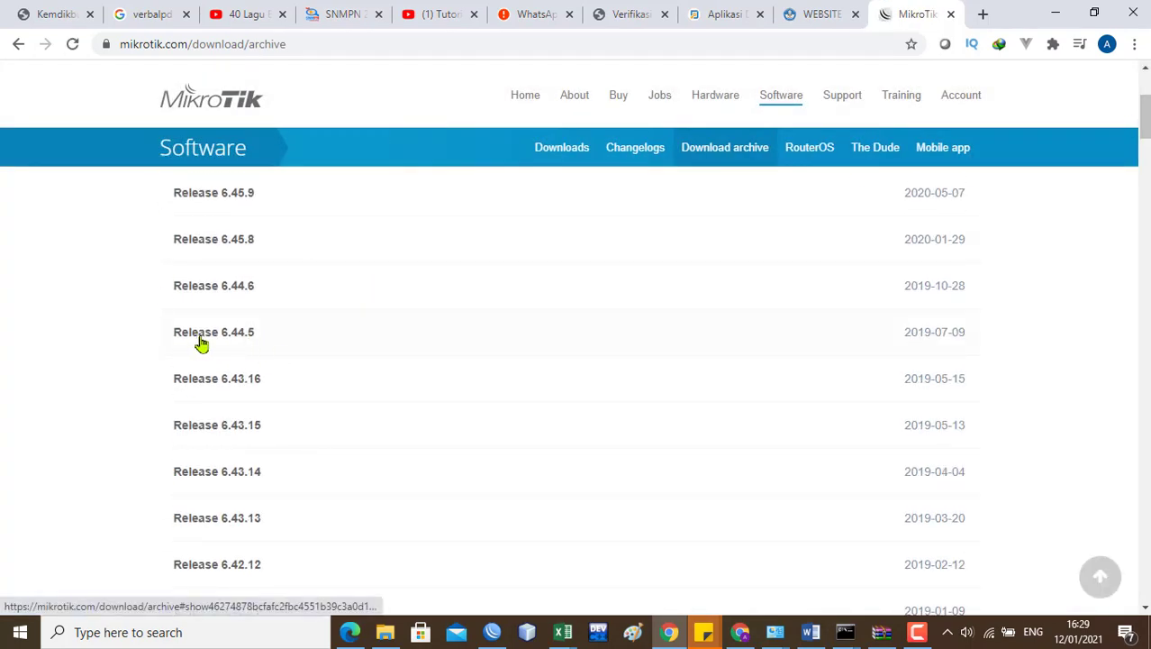
click(285, 338)
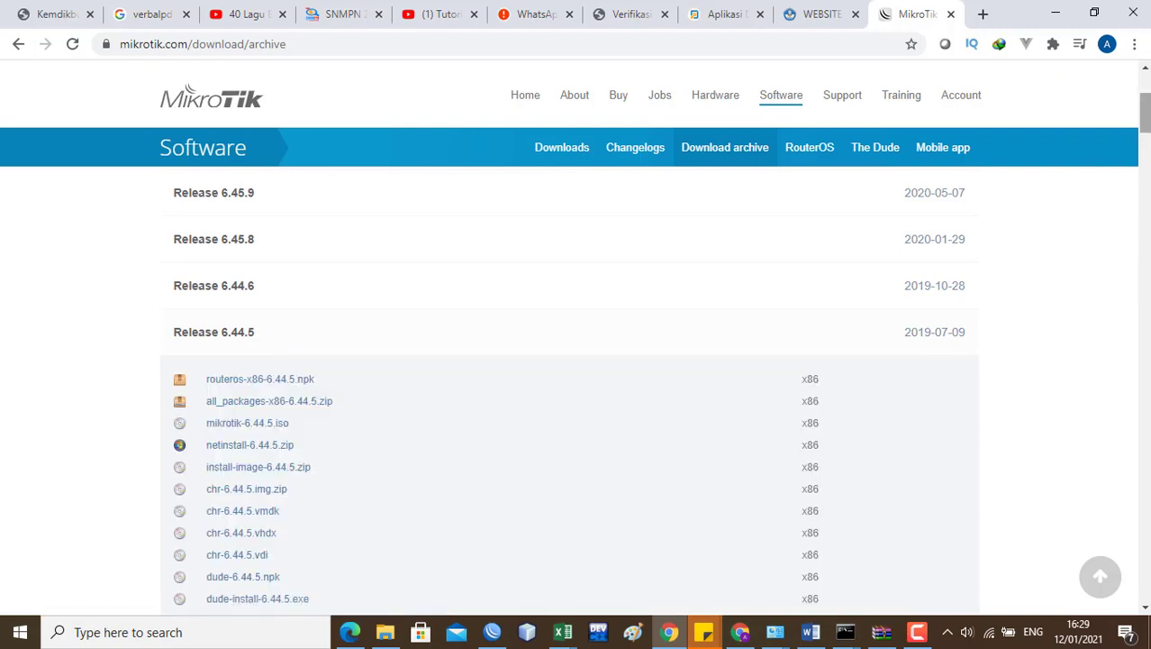
drag(1145, 114, 1146, 130)
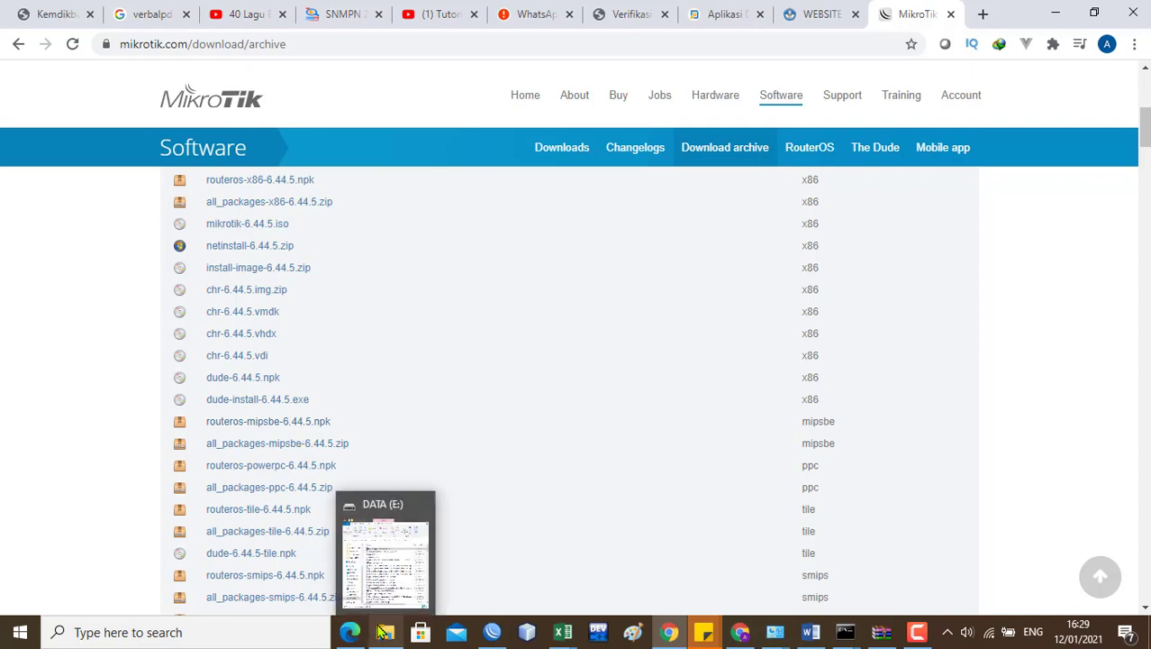
Step: Inspect all_packages-mipsbe-6.44.5.zip in WinRAR, locating user-manager-6.44.5-mipsbe.npk, then return to WinBox
click(881, 632)
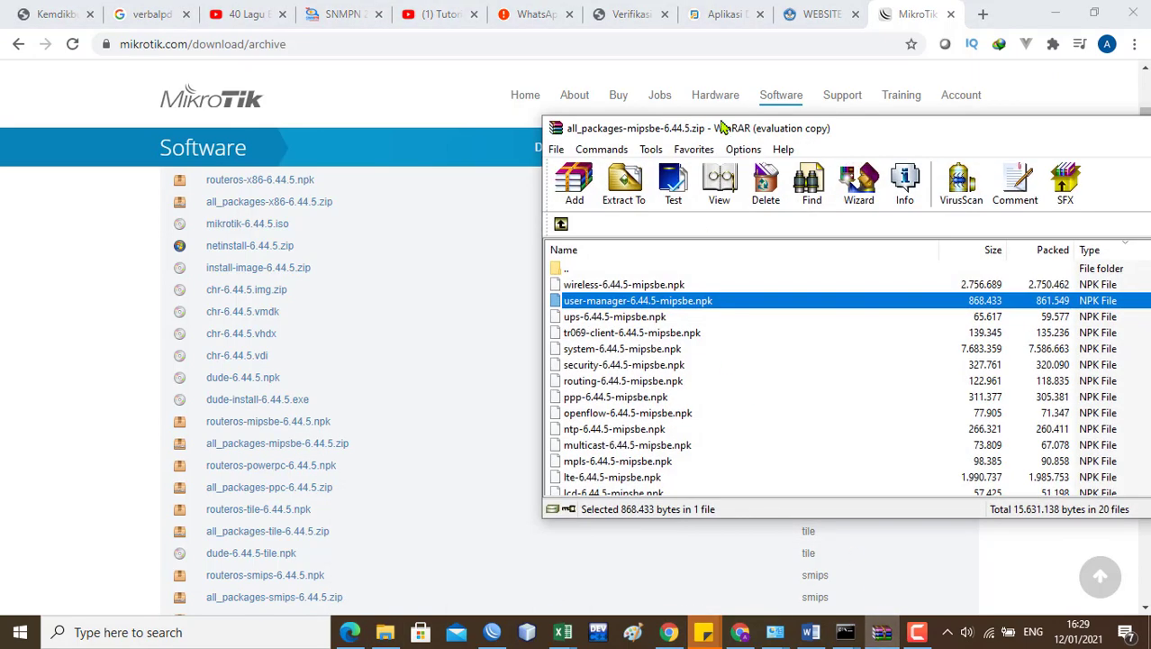
drag(718, 133, 473, 106)
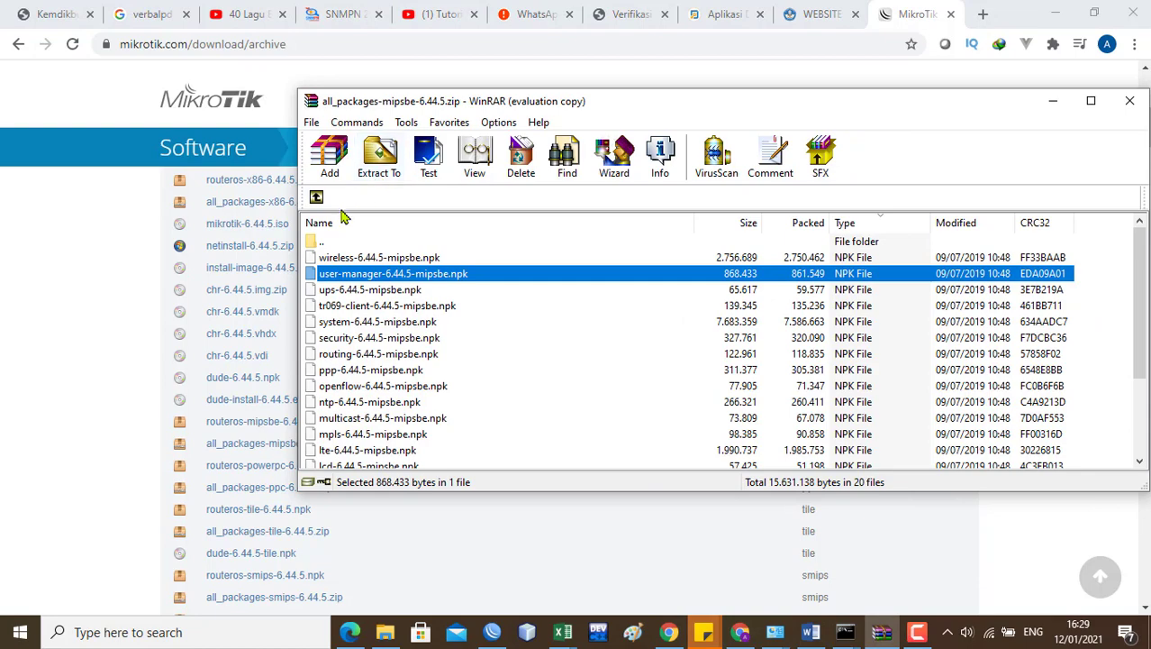
drag(369, 108, 420, 52)
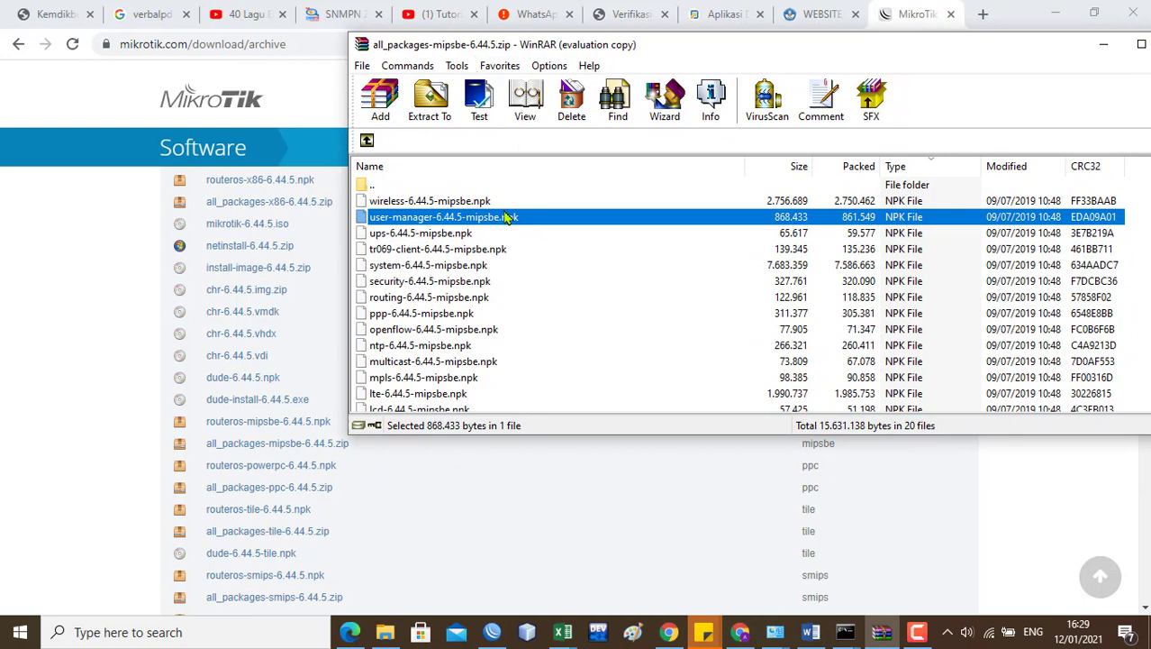
click(492, 631)
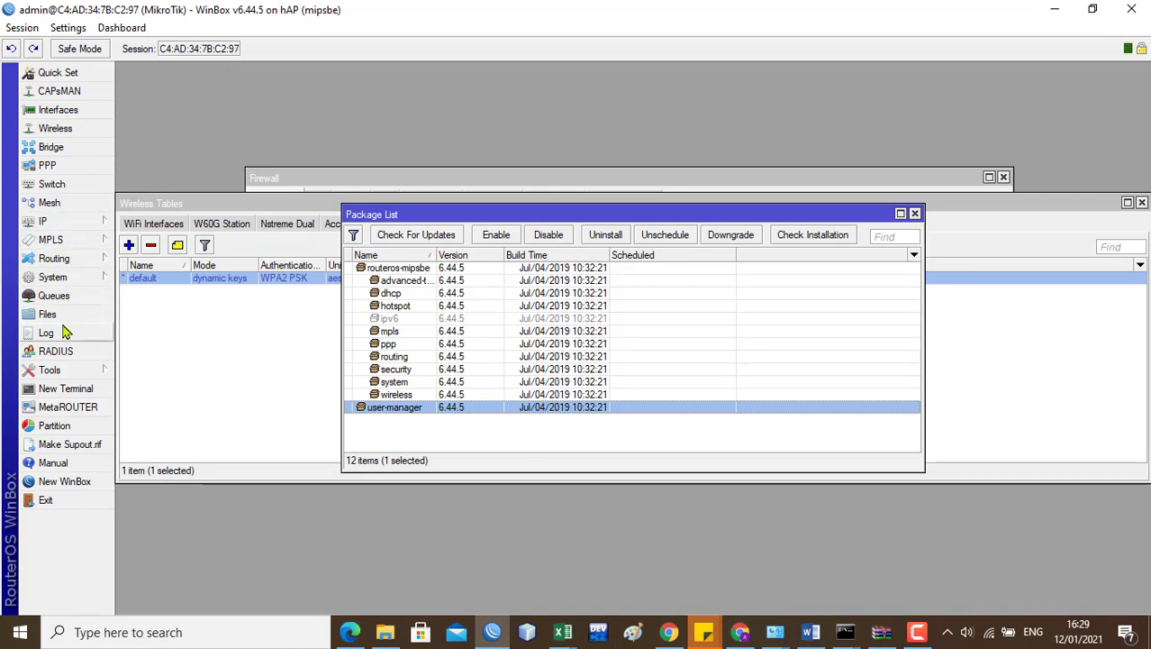
Step: Drag user-manager-6.44.5-mipsbe.npk from WinRAR into WinBox's File List to upload it
click(46, 313)
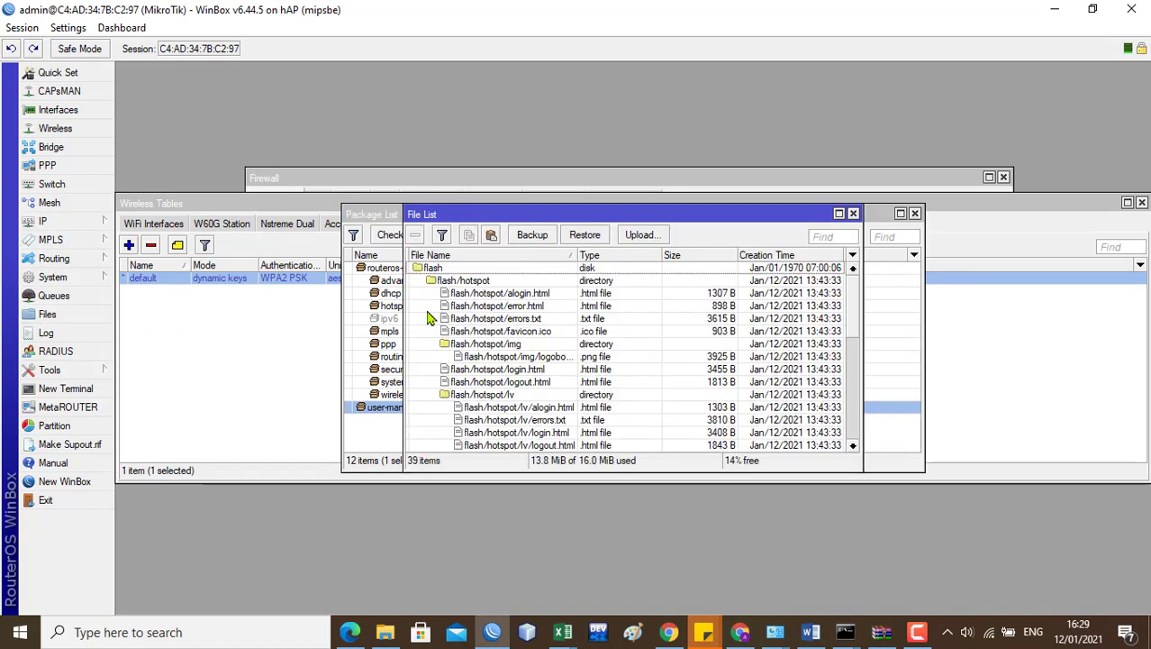
drag(856, 331, 856, 444)
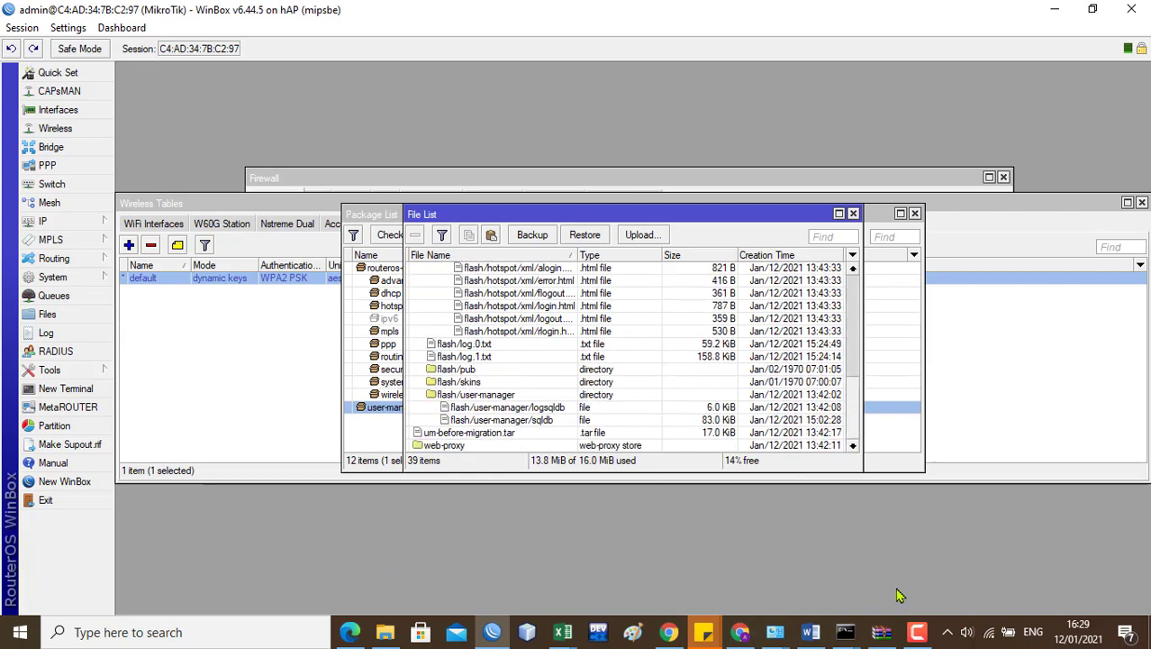
click(882, 631)
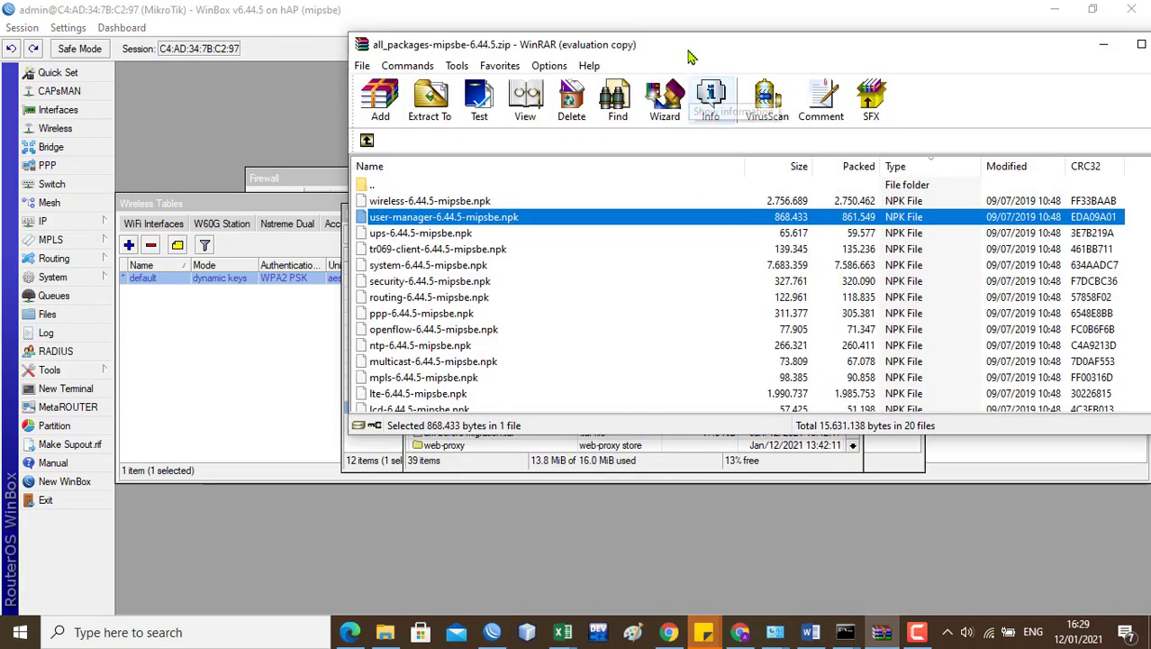
drag(689, 56, 962, 77)
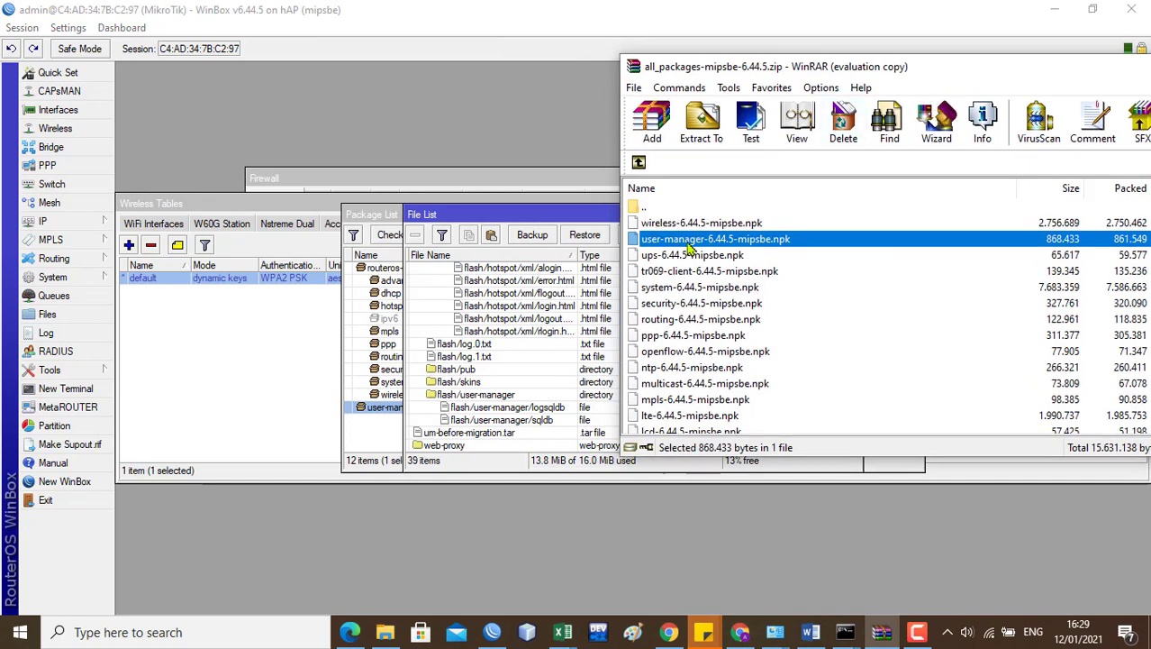
drag(687, 245, 469, 450)
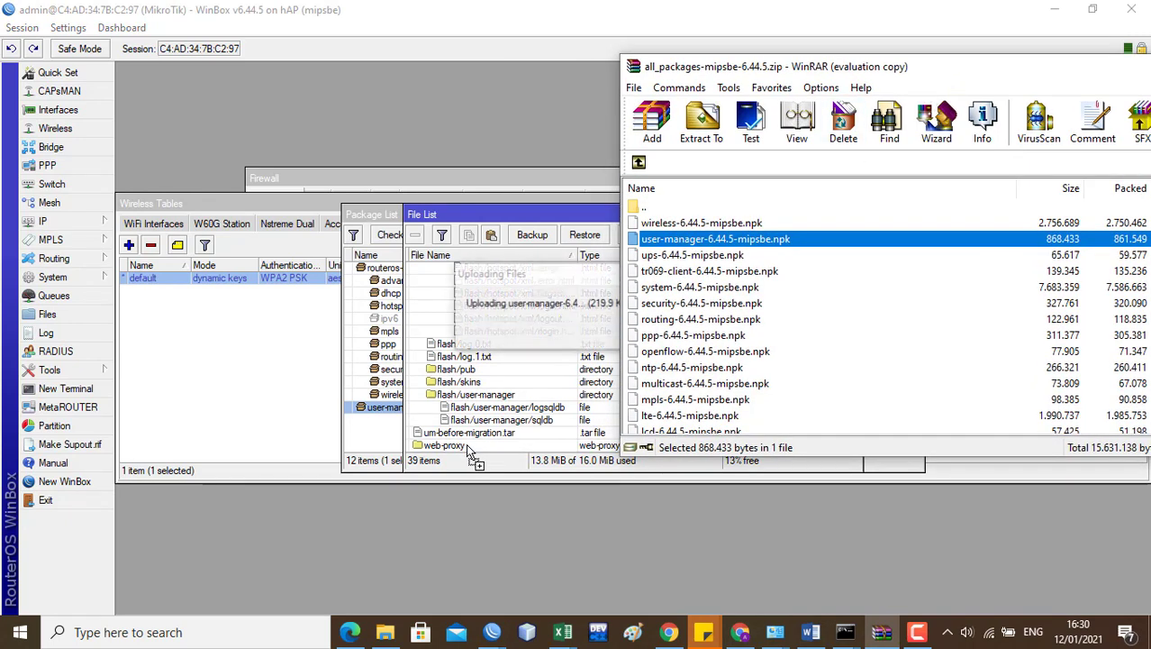
click(532, 217)
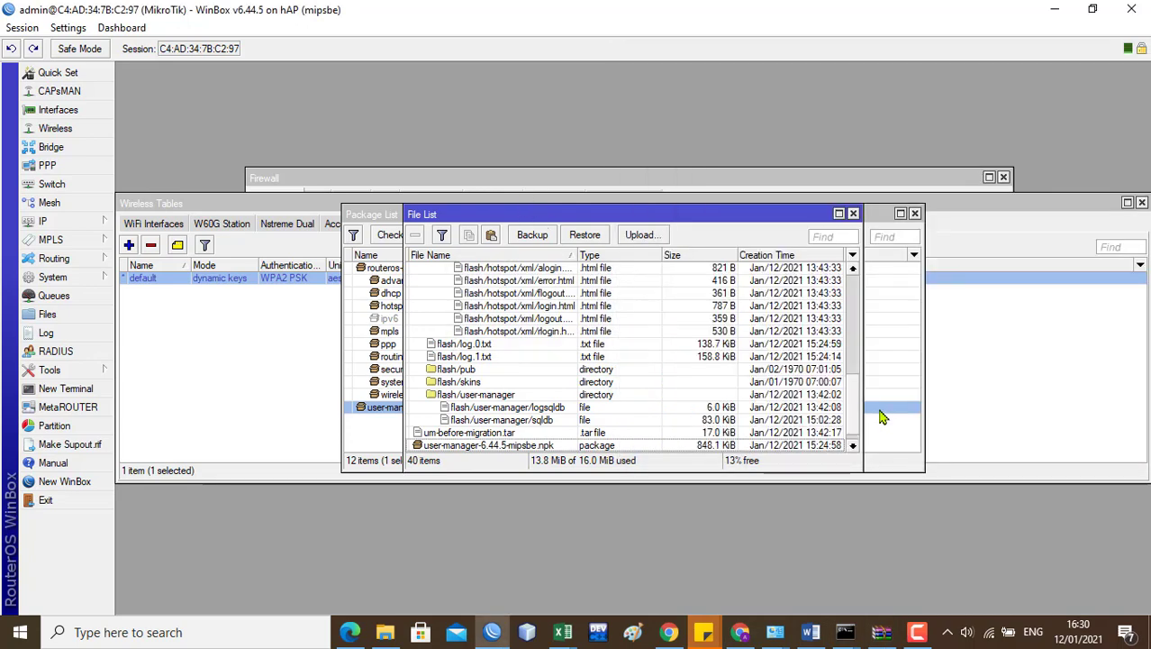
scroll(855, 403, down, 1)
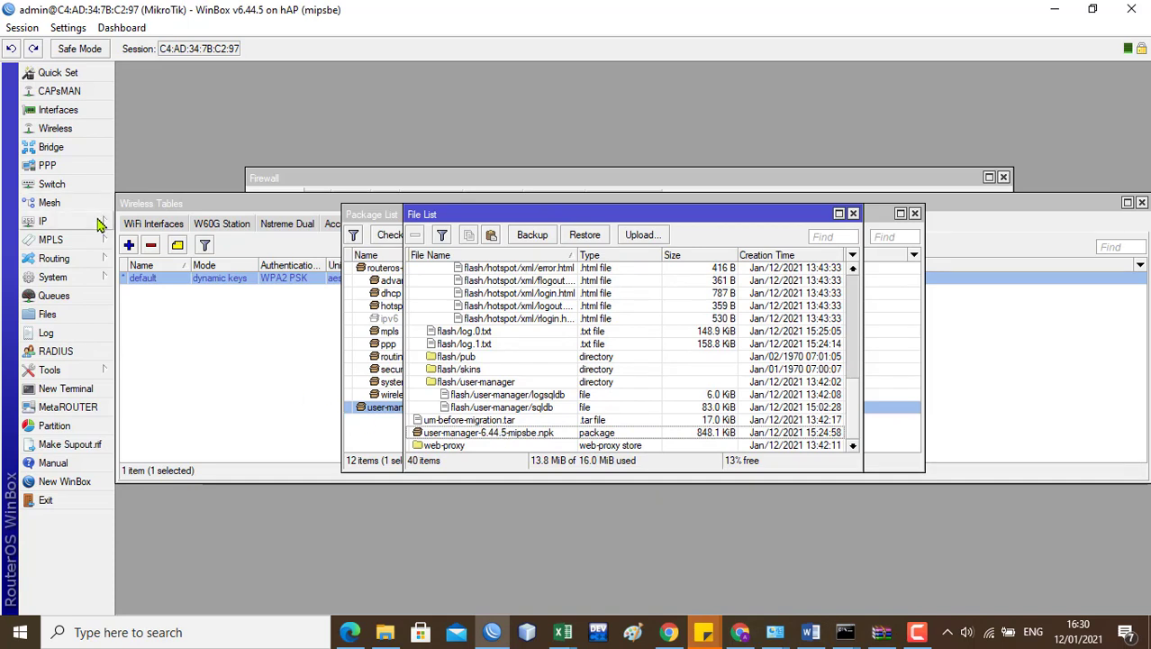
Step: Select the uploaded user-manager npk, then bring the Package List showing user-manager 6.44.5 forward
click(70, 225)
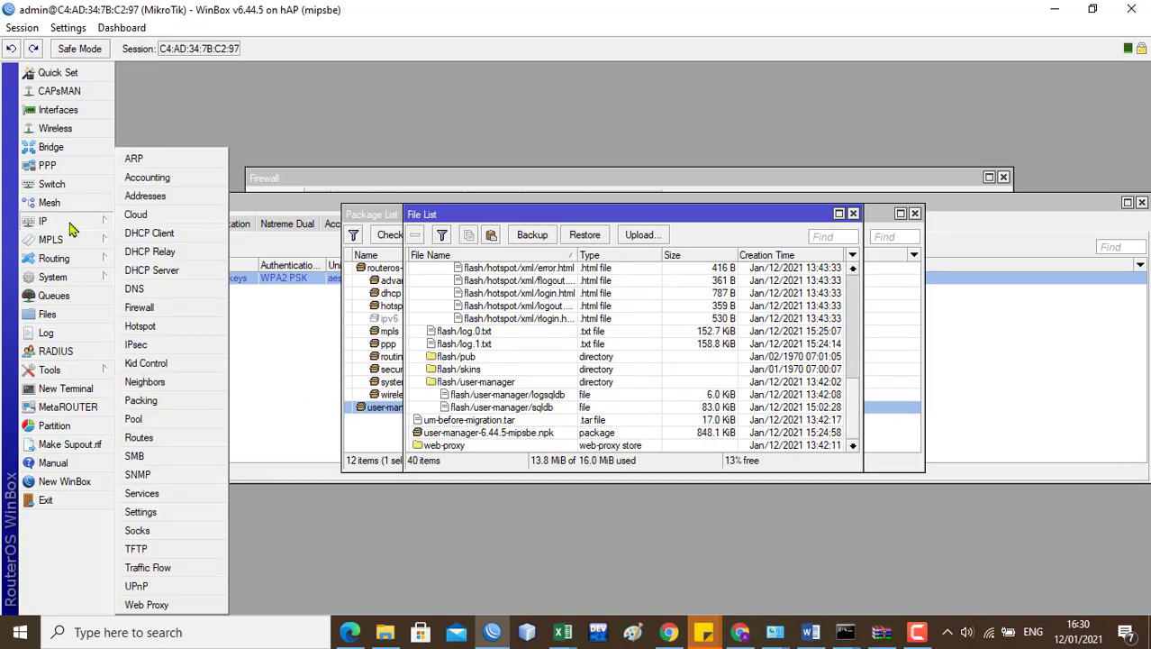
click(54, 276)
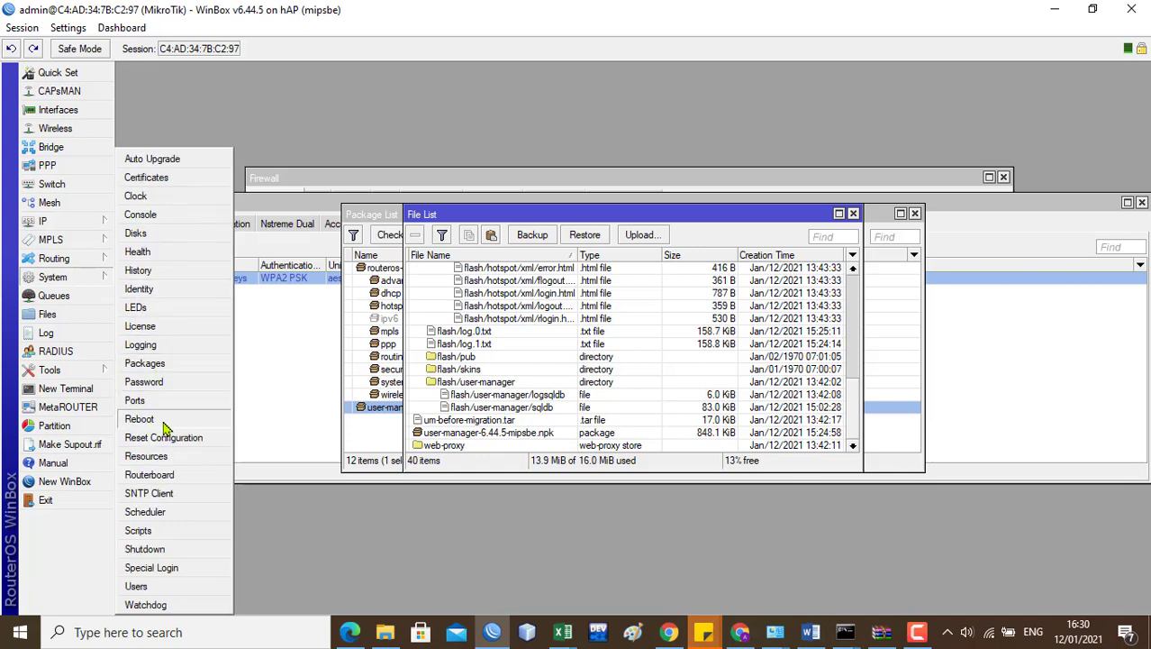
click(477, 434)
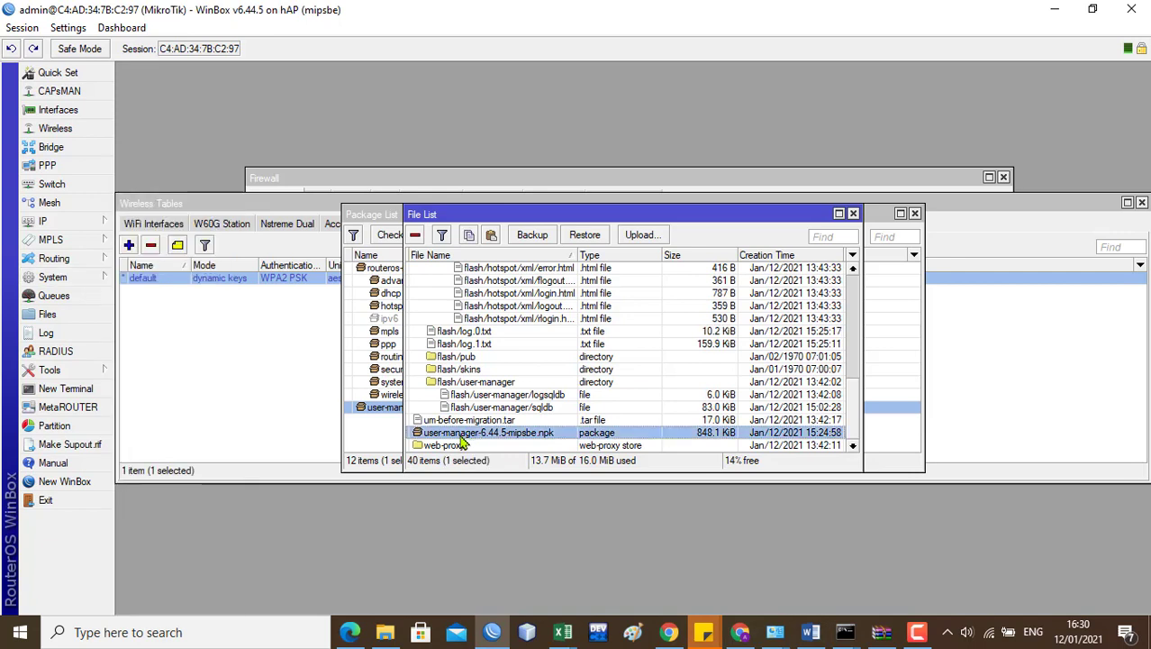
click(363, 437)
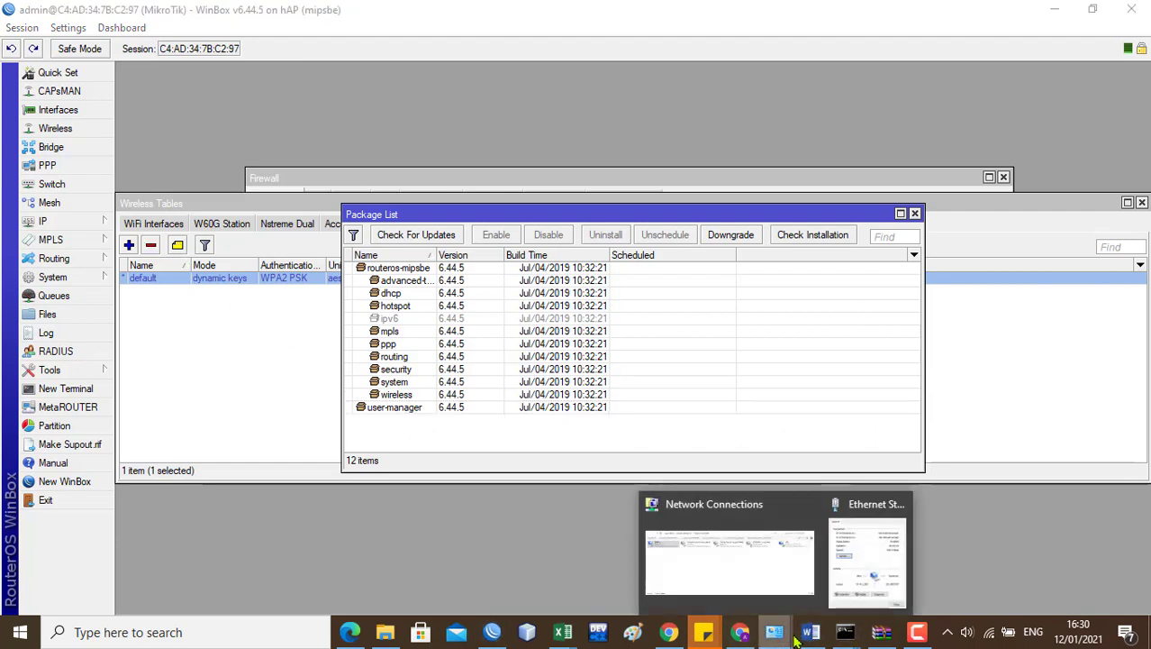
Step: Read the hotspot and RADIUS requirements in Word, then return to WinBox's IP menu
click(825, 640)
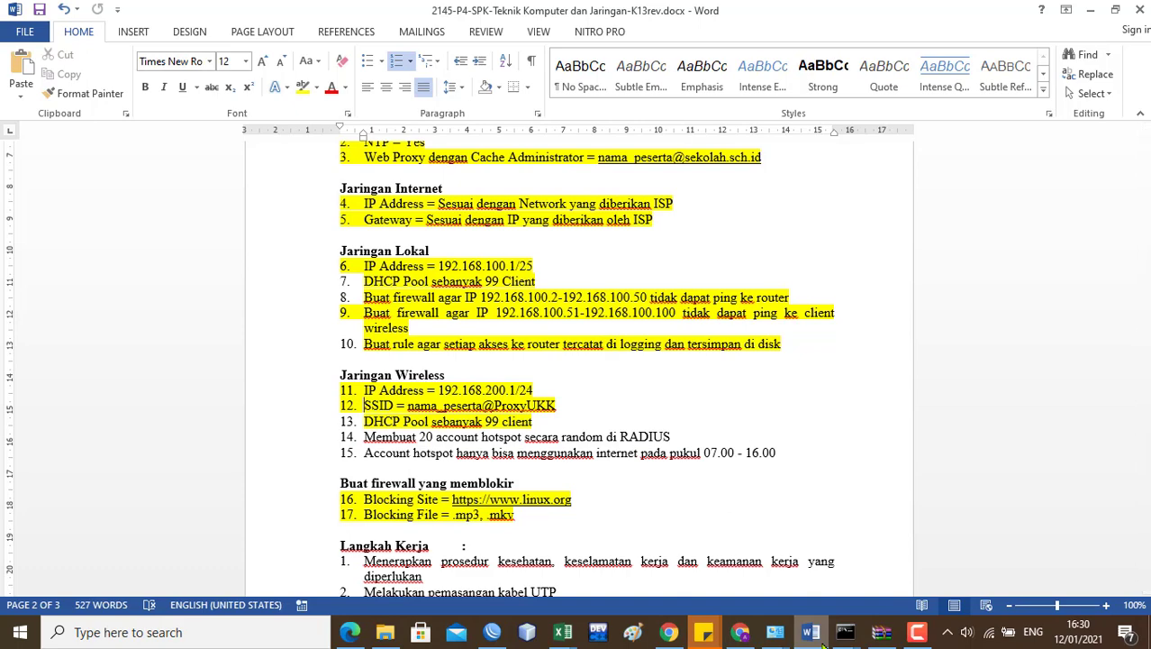
click(812, 634)
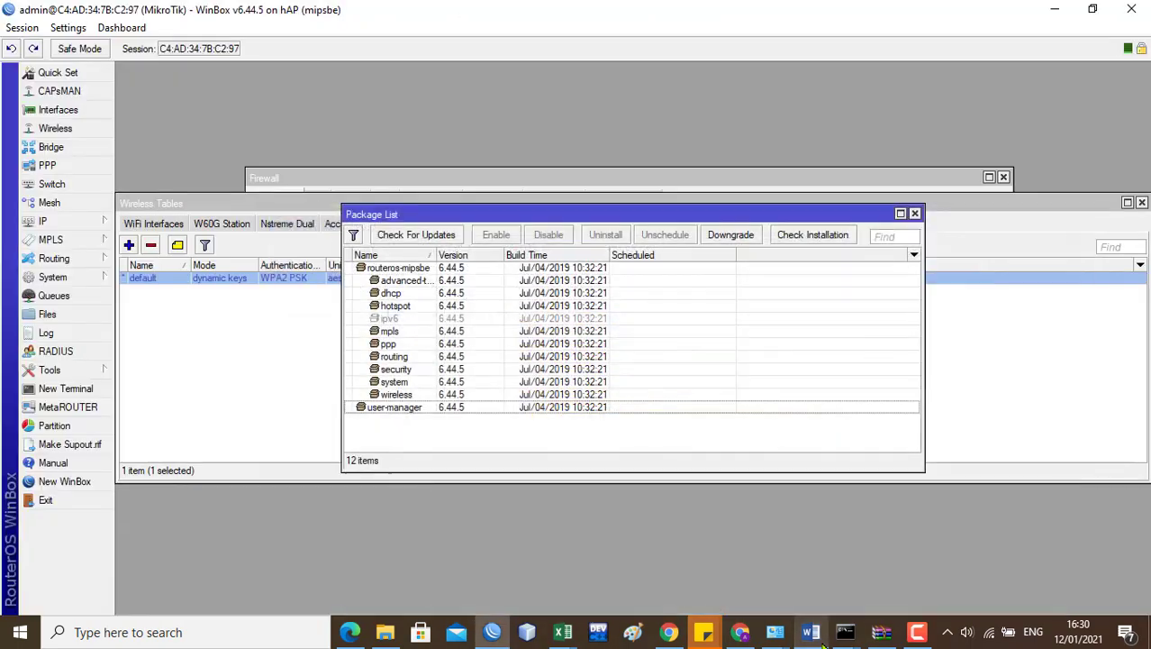
click(76, 225)
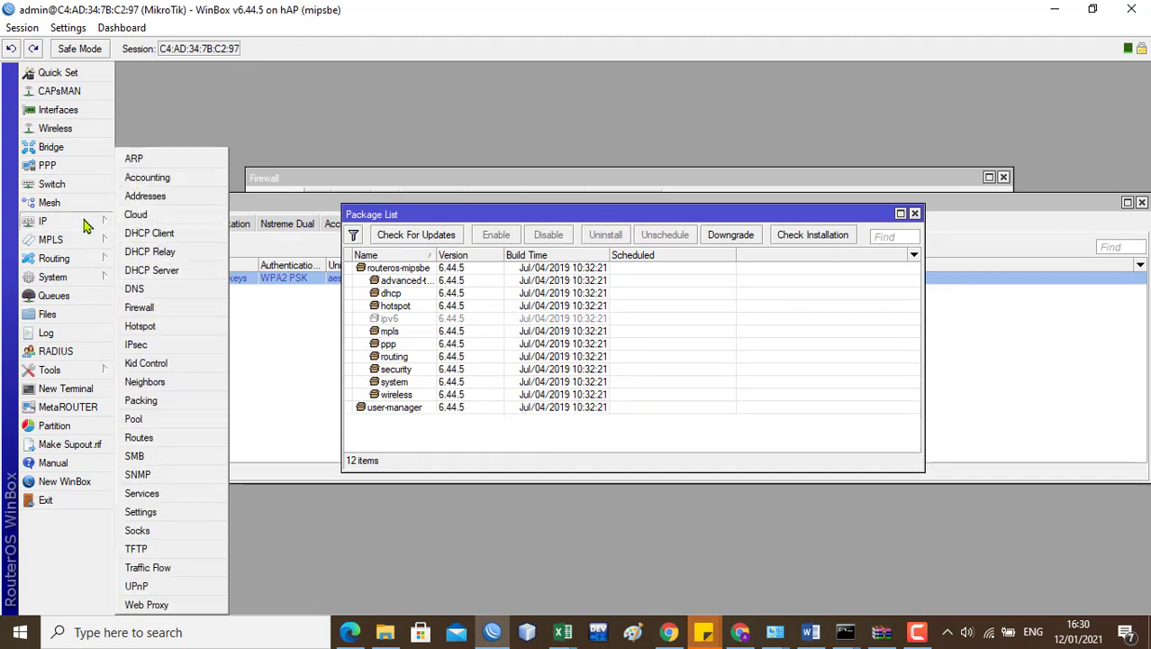
Step: Open IP > Hotspot and review the hotspot1 server on the Servers tab
click(157, 326)
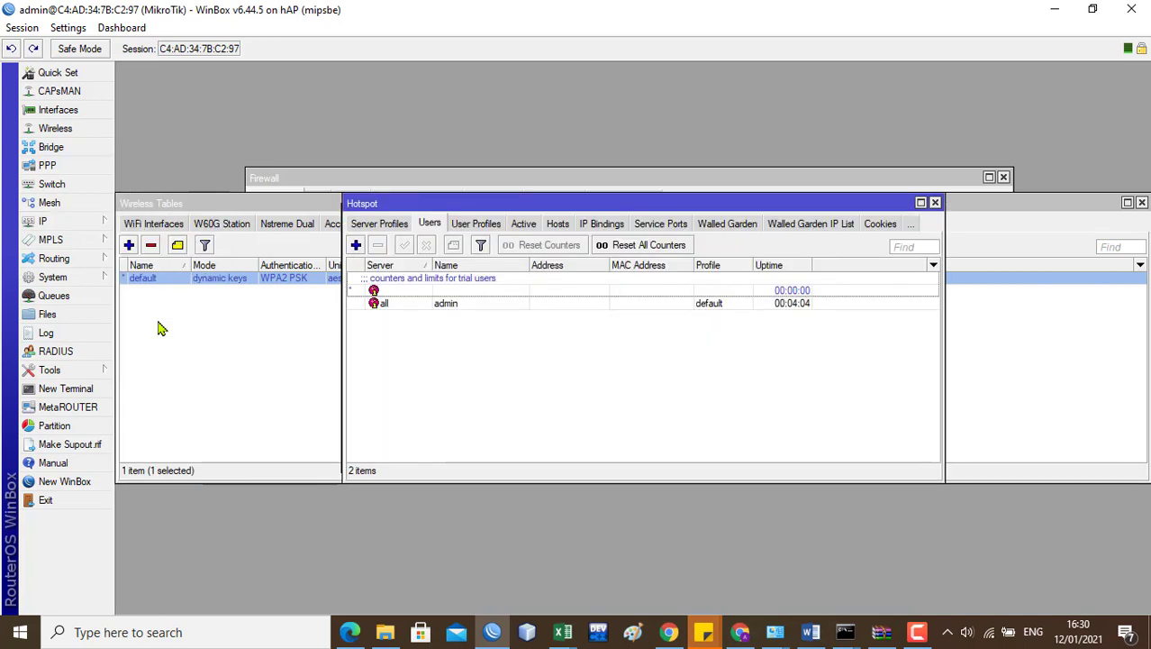
click(378, 225)
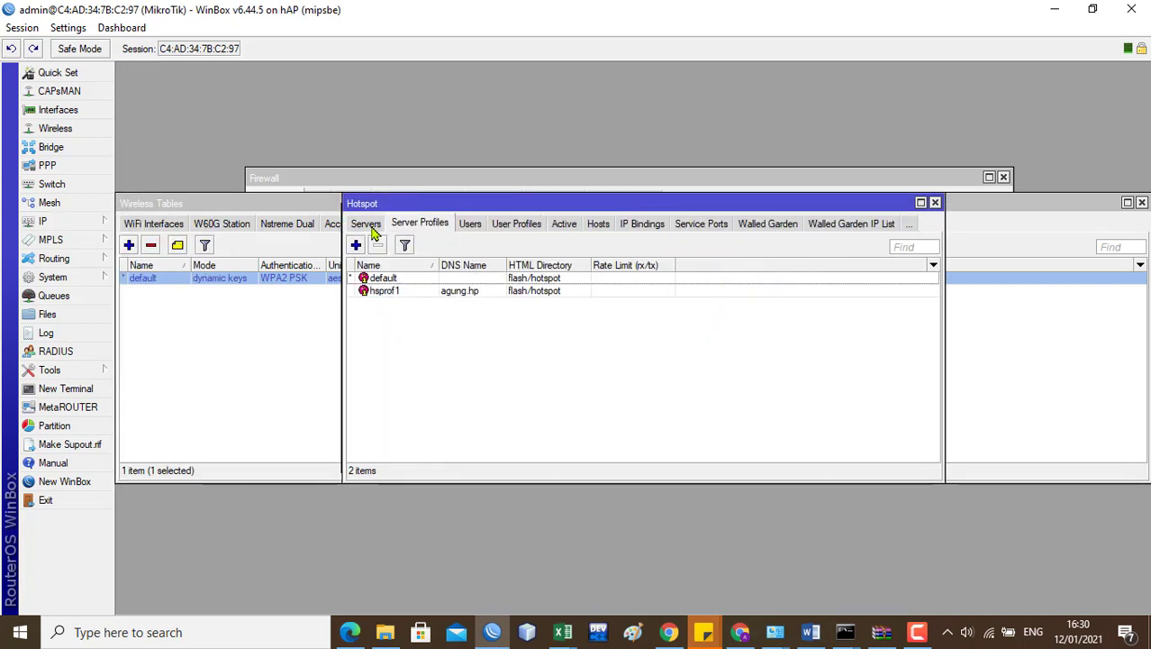
click(367, 227)
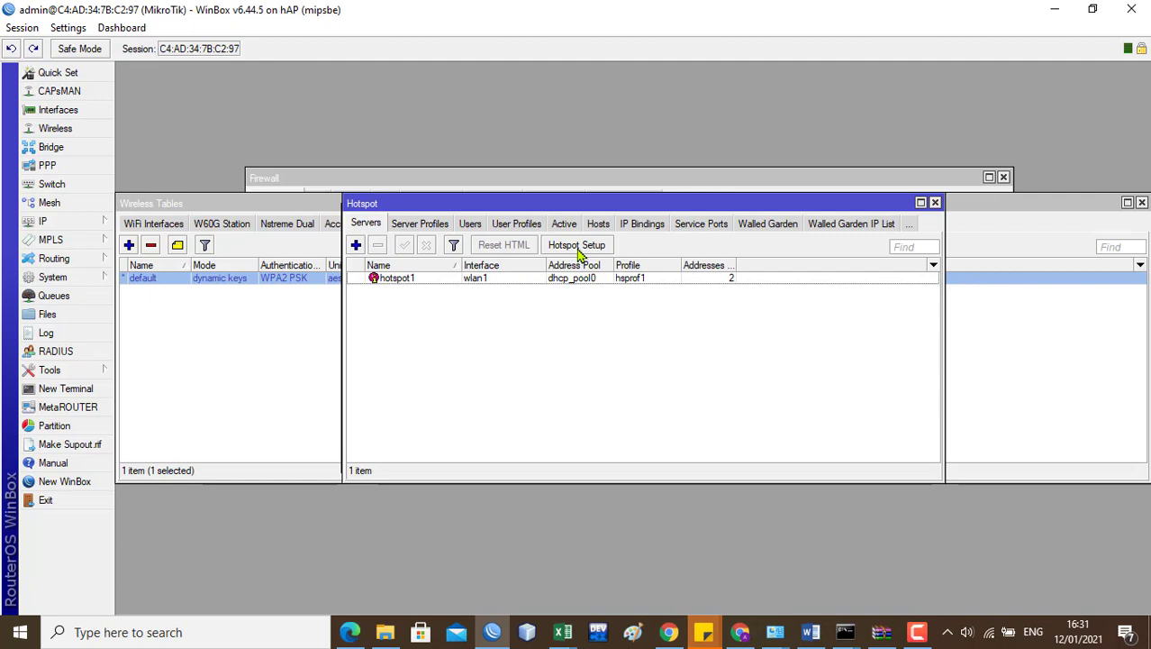
Step: Inspect the New Hotspot Server interface and address pool options, then show Server Profiles
click(357, 246)
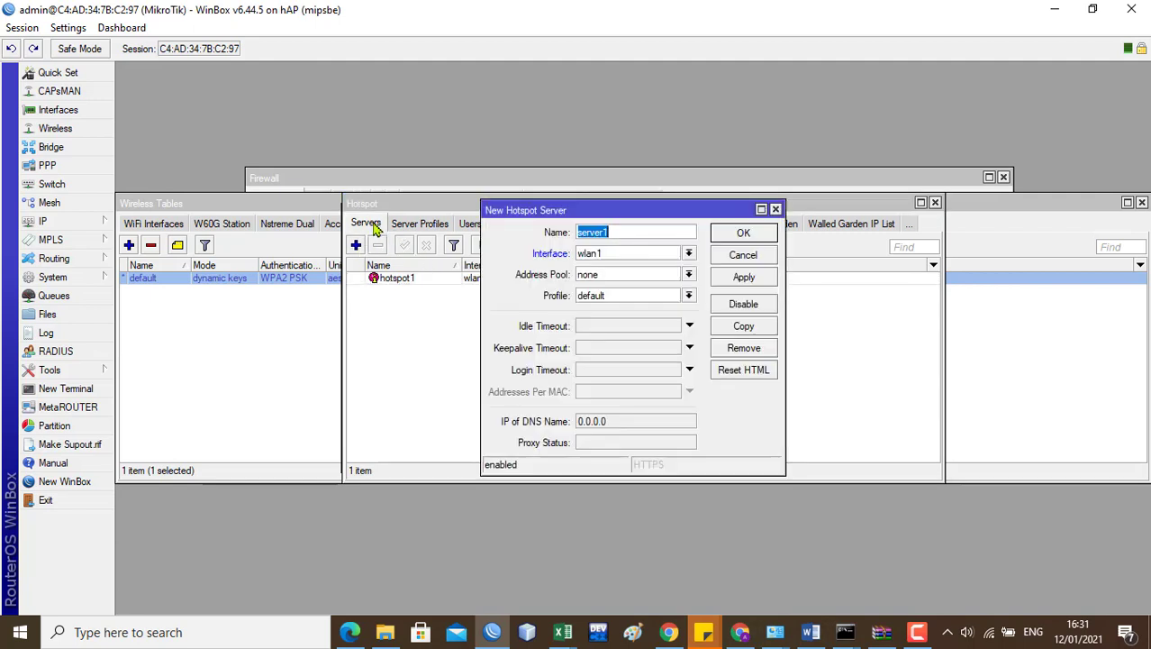
click(689, 254)
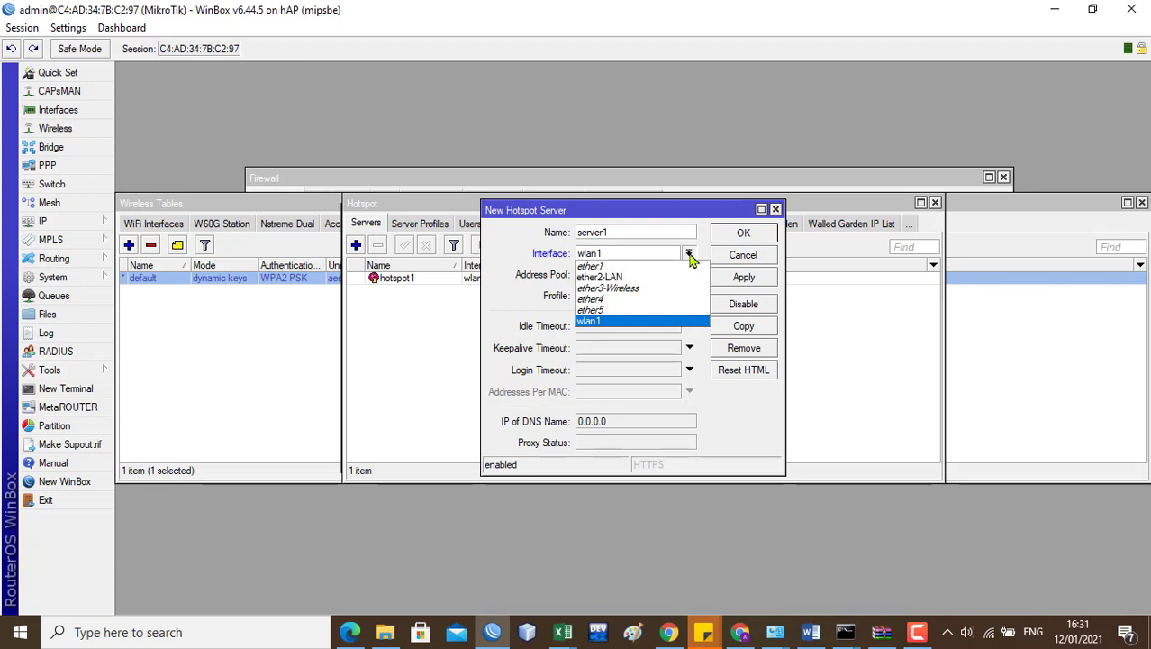
click(689, 255)
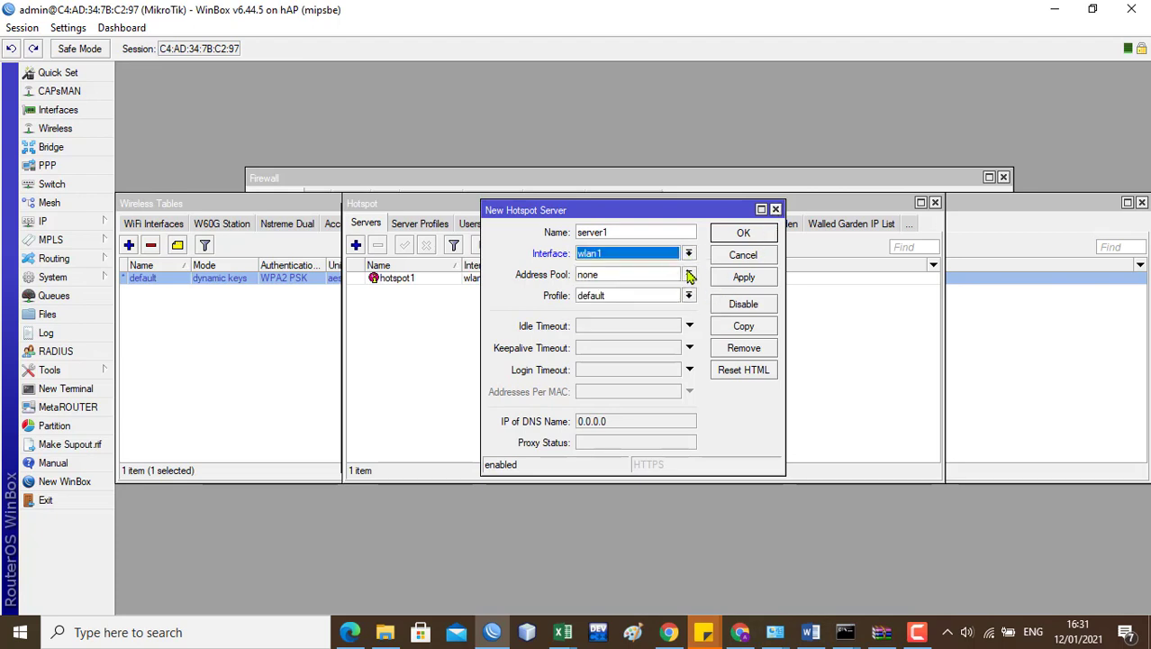
click(689, 276)
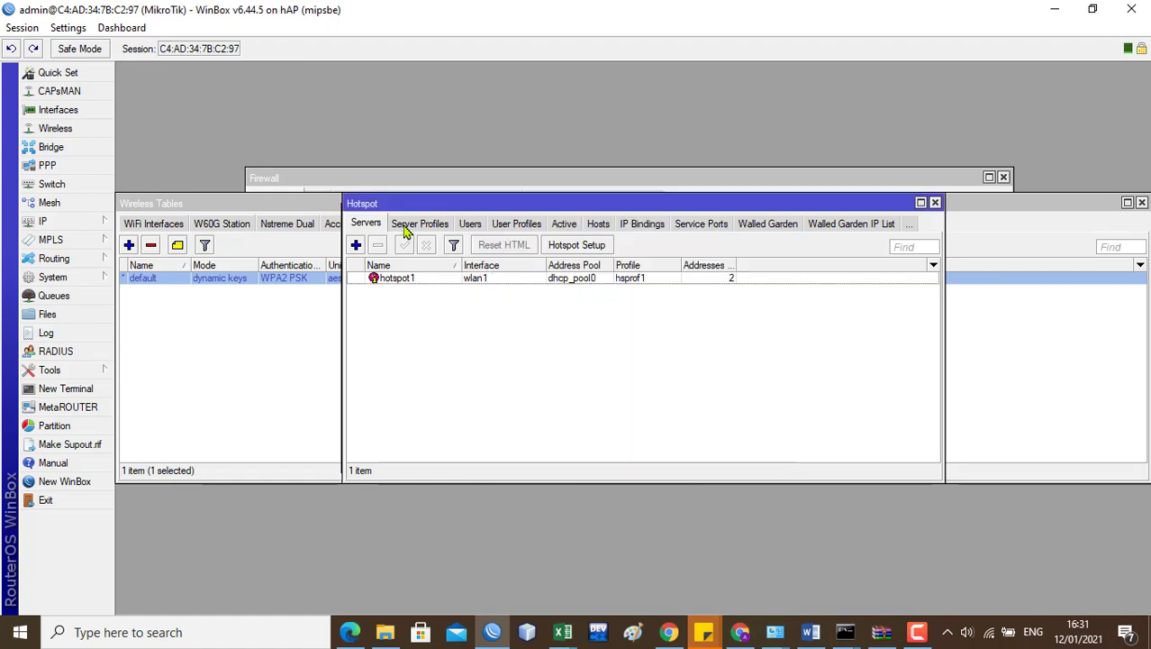
click(421, 224)
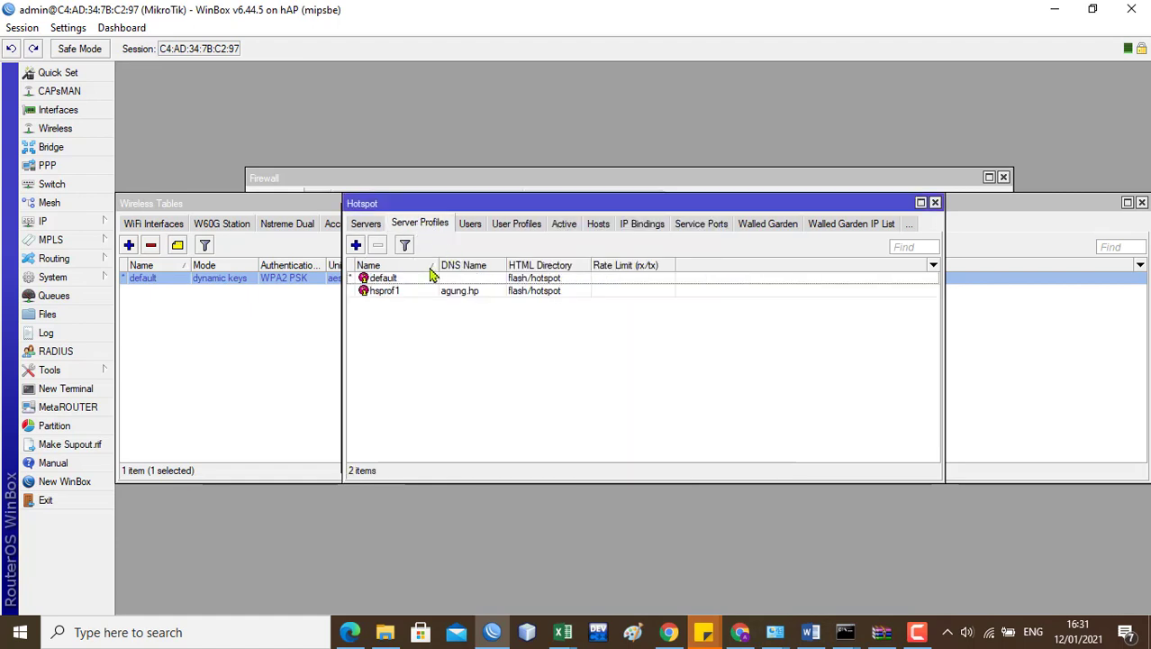
Step: Review hsprof1's General, Login and RADIUS settings, leaving Accounting off, and save it
double_click(455, 295)
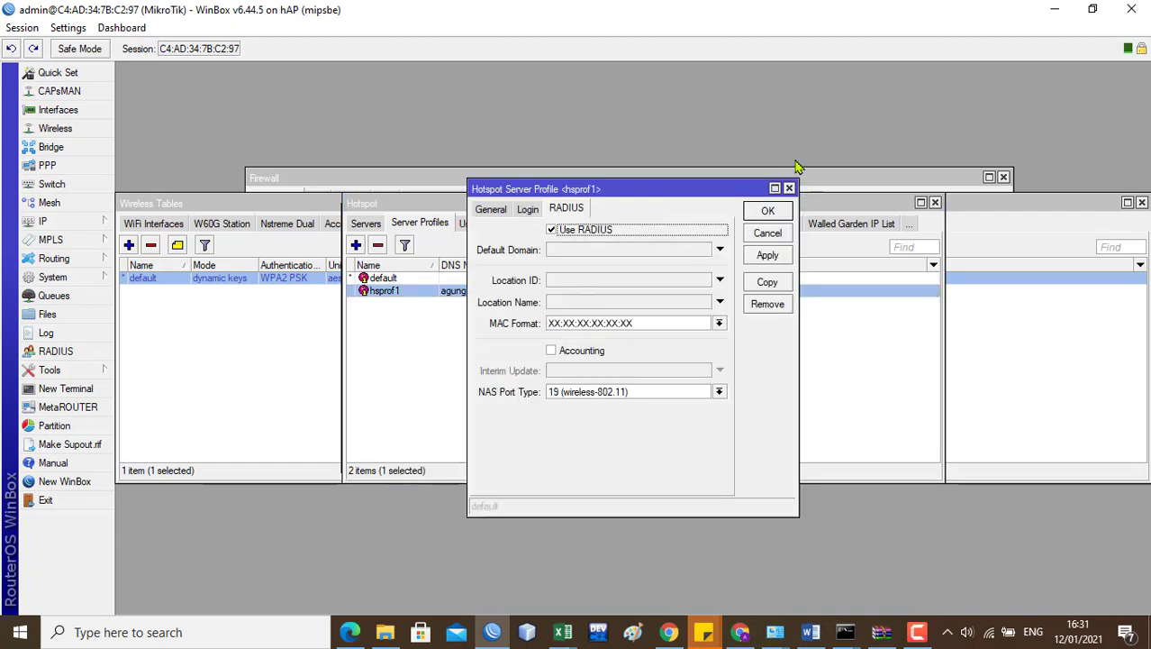
click(493, 211)
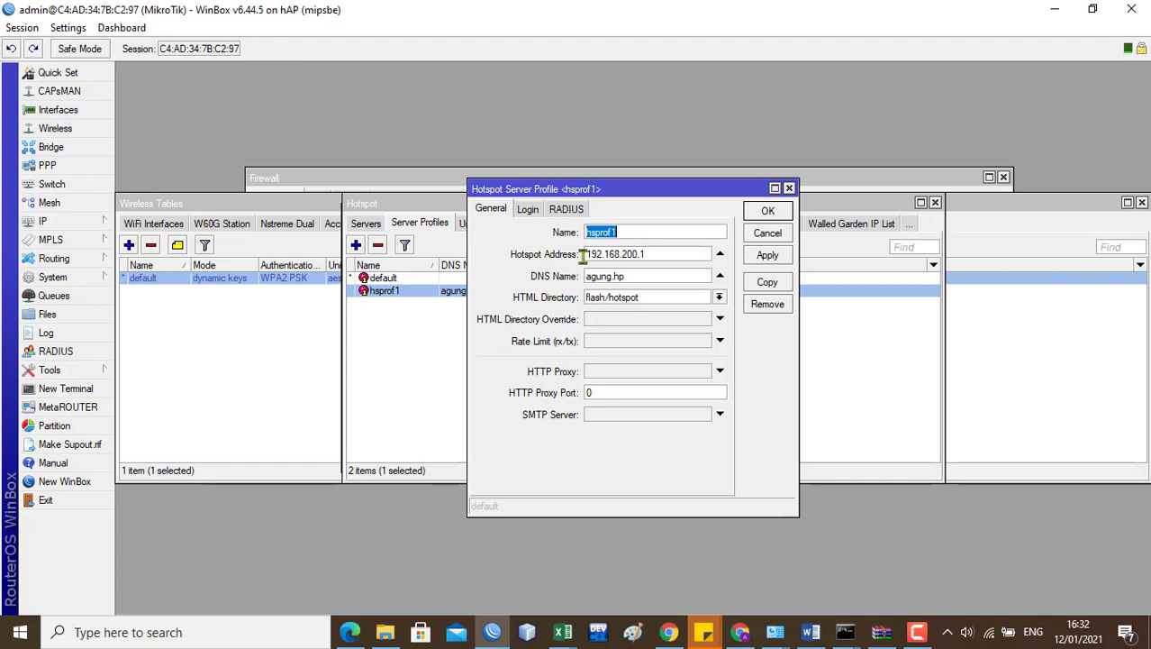
click(539, 214)
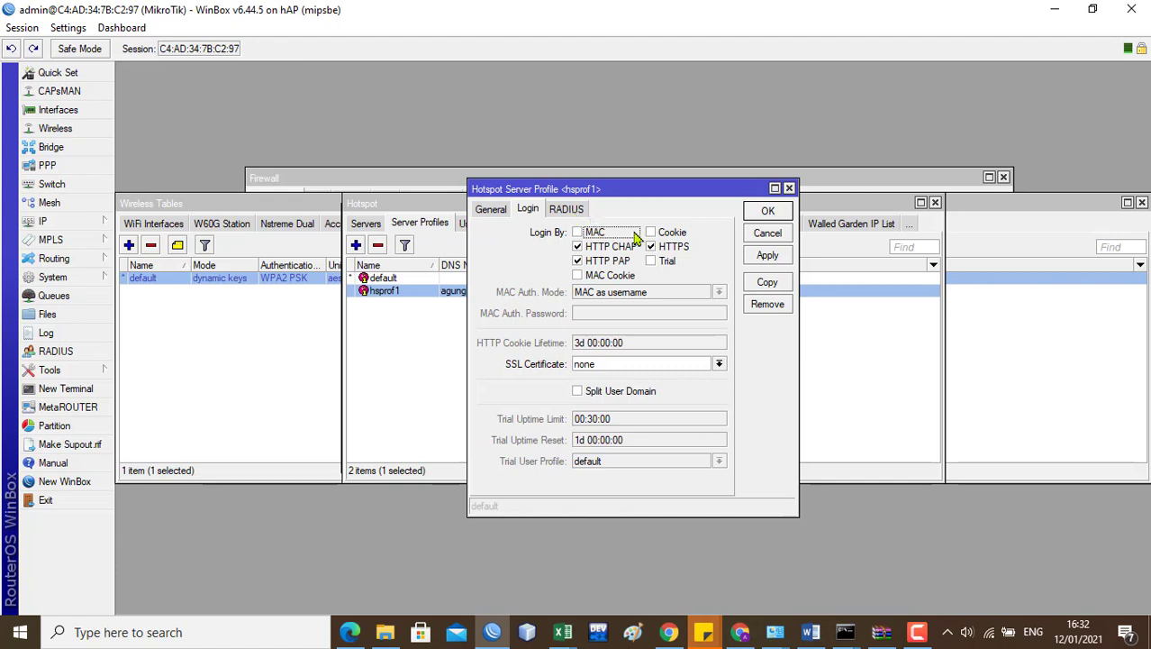
click(559, 211)
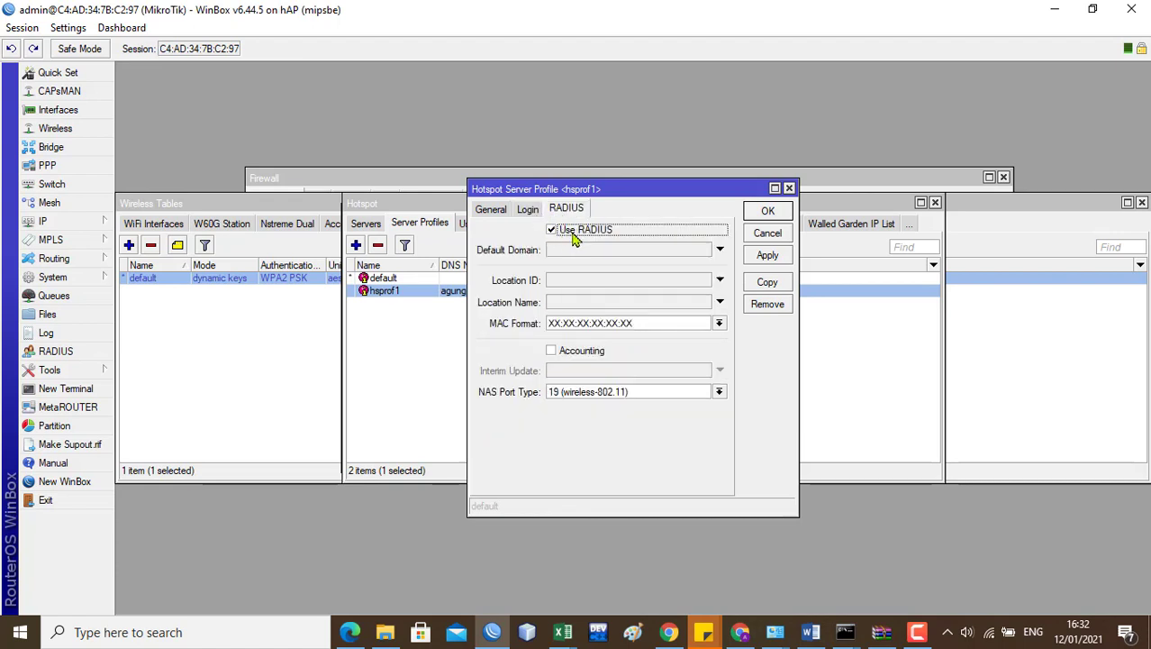
click(553, 351)
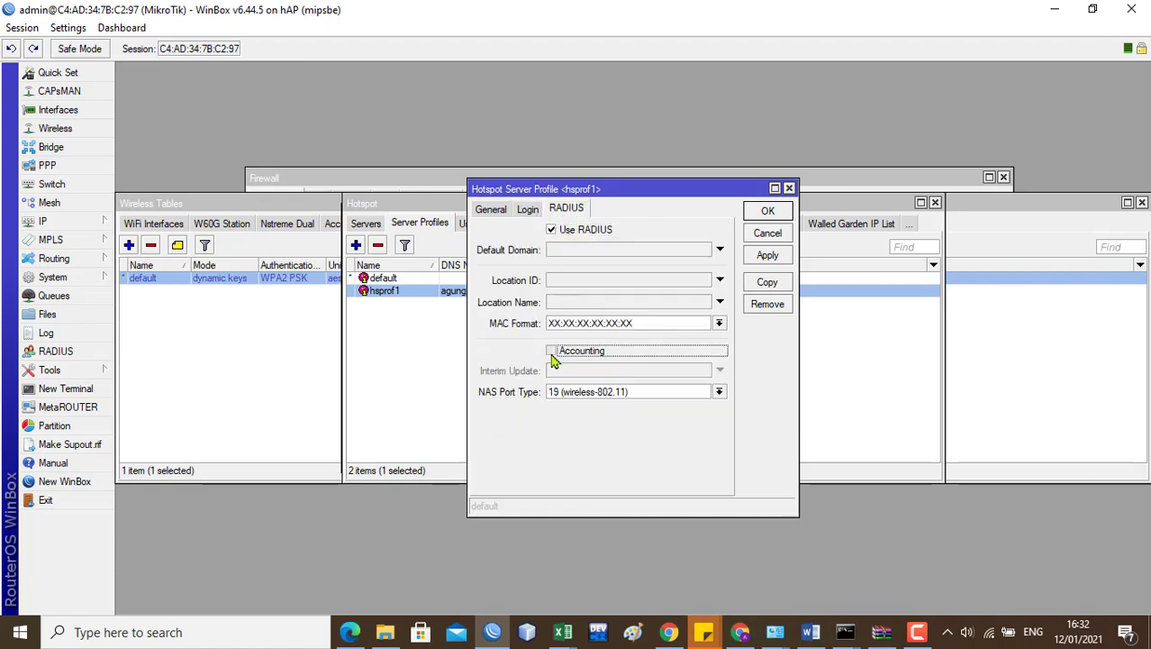
click(552, 352)
click(769, 212)
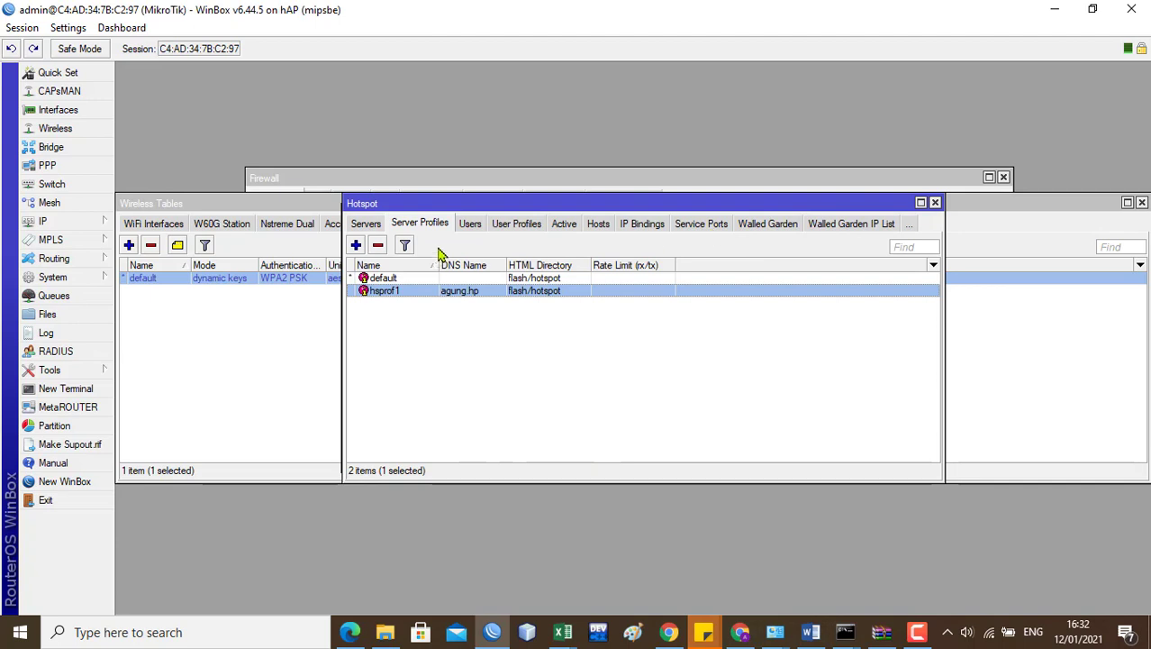
Step: Look over the hotspot Users and User Profiles lists, then close the Hotspot window
click(473, 227)
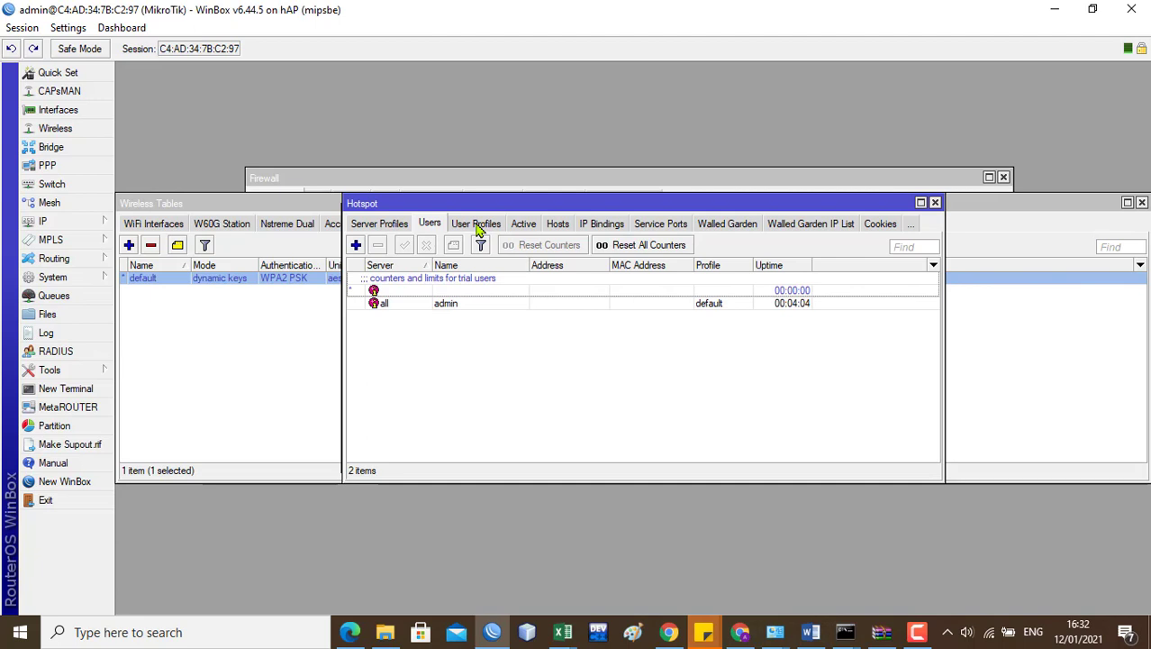
click(476, 225)
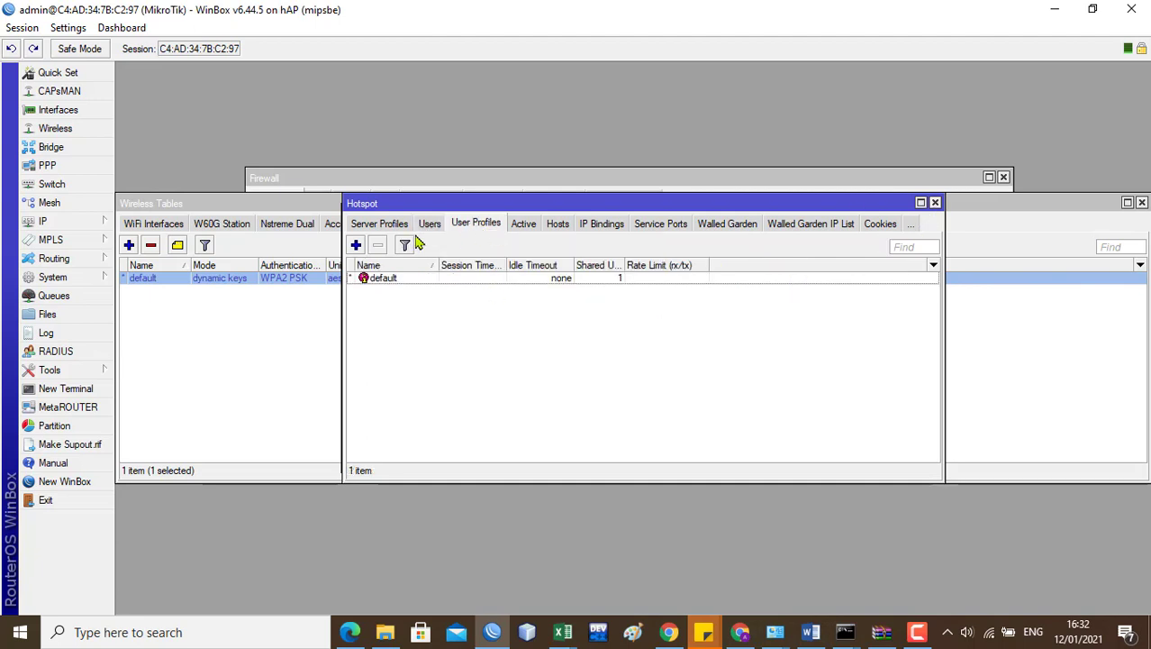
click(935, 202)
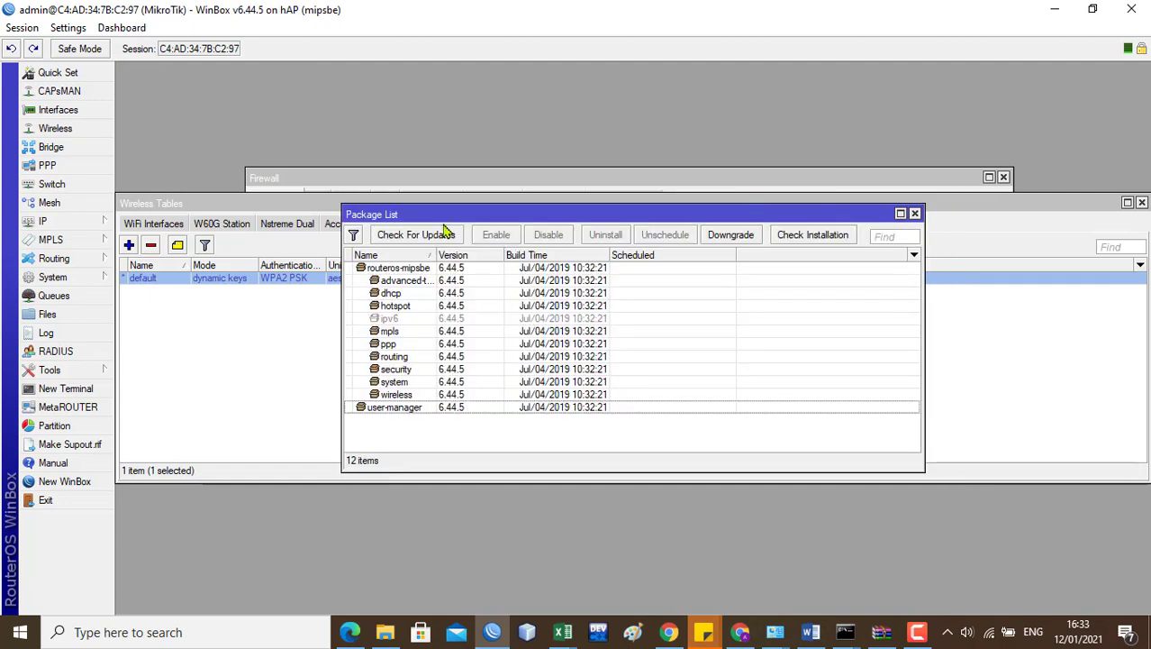
Step: Bring the Firewall window forward and scroll through its NAT rules, including masquerade srcnat
click(309, 178)
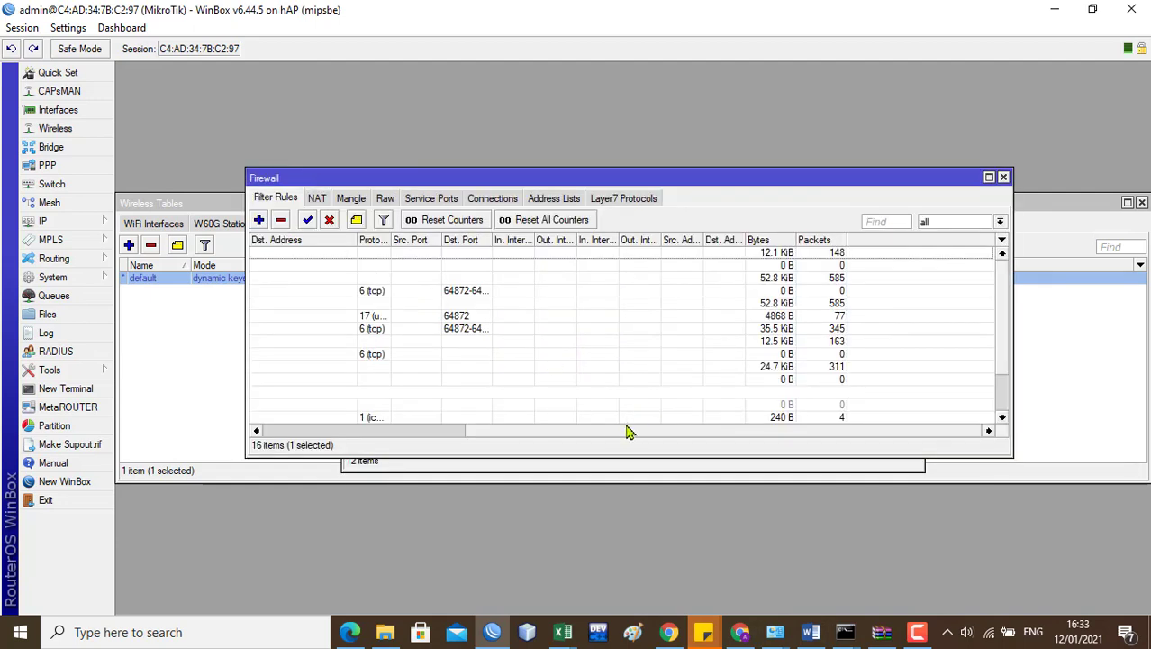
drag(609, 432, 358, 446)
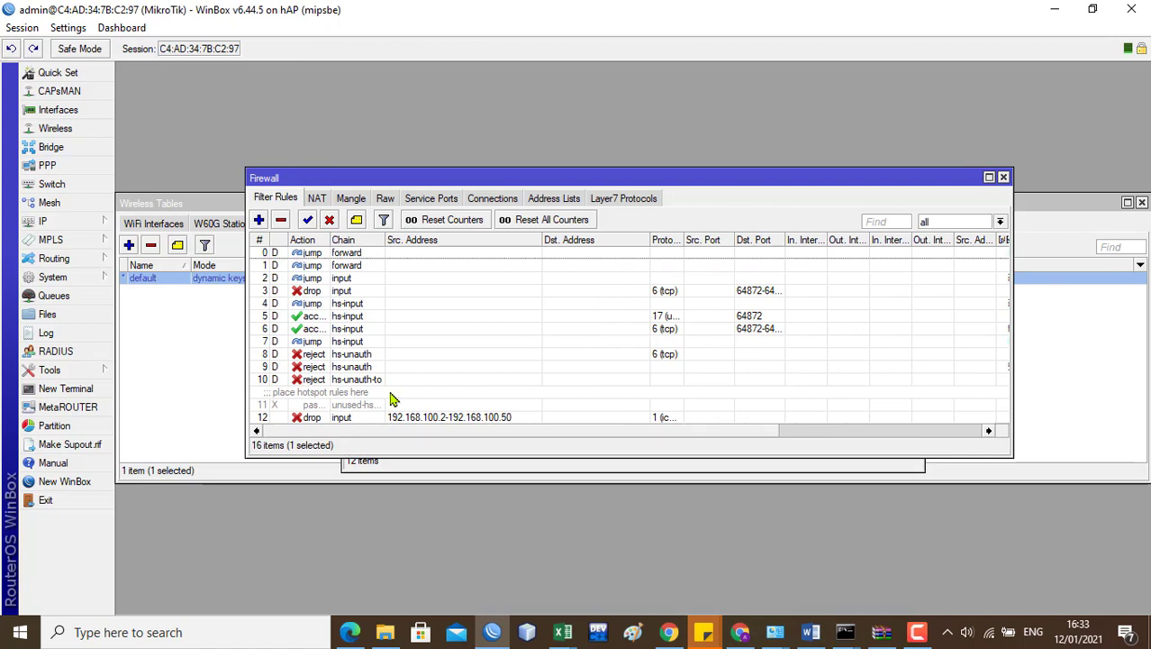
click(318, 200)
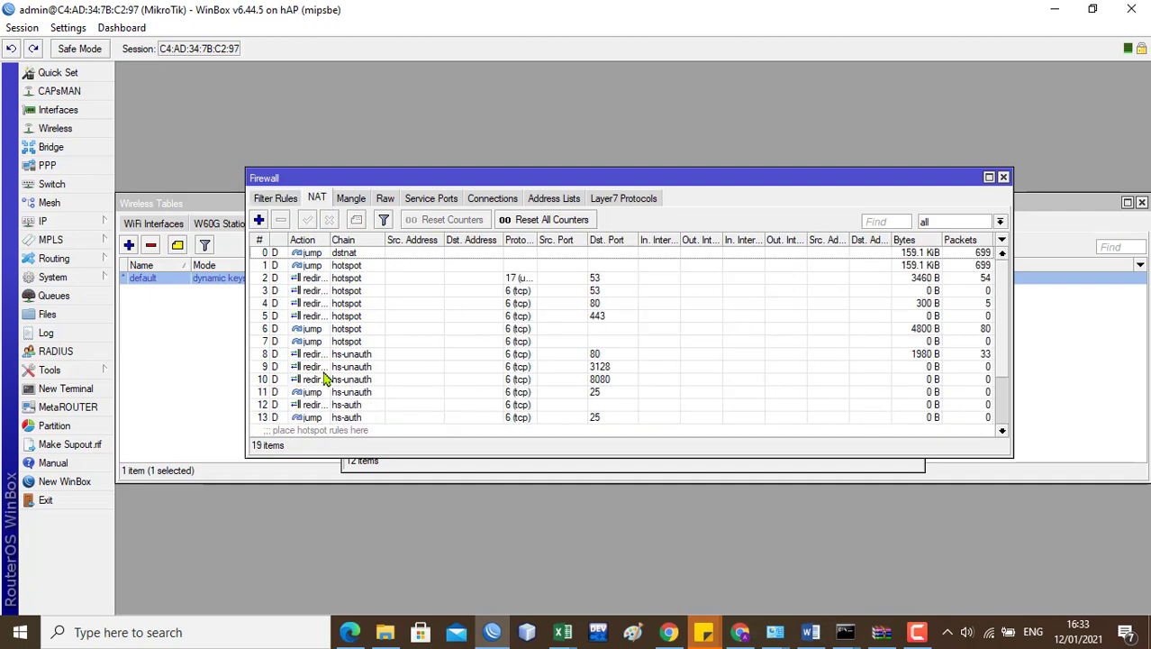
drag(1002, 303, 1005, 380)
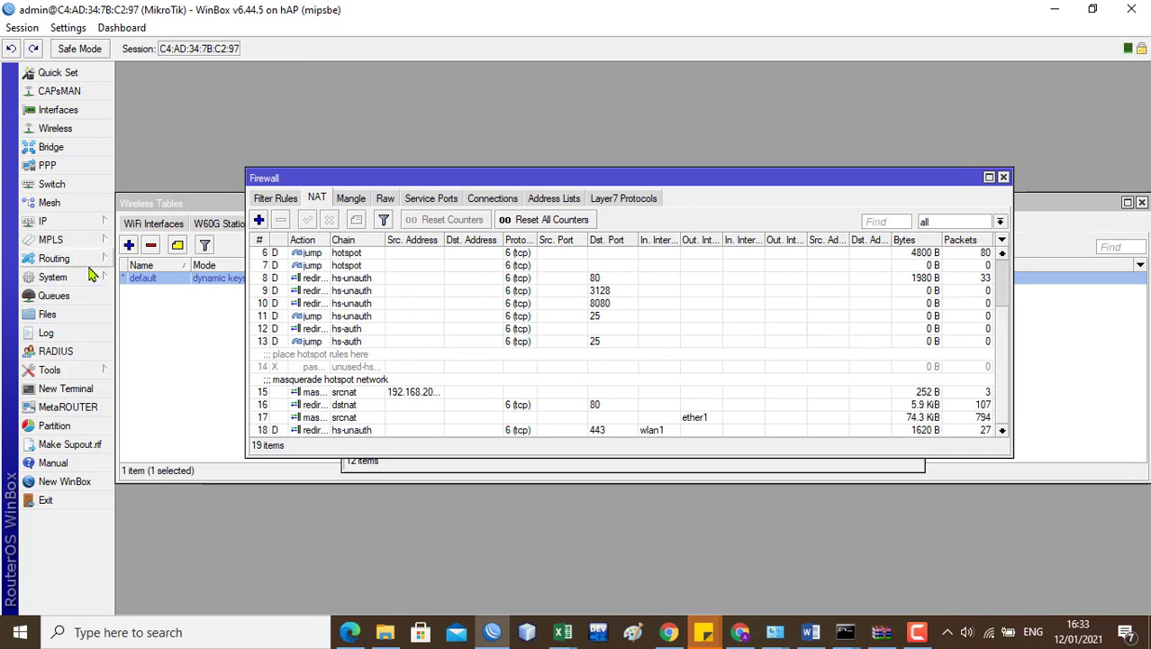
Step: Open the hotspot RADIUS server entry and check the router's IP address list
click(81, 354)
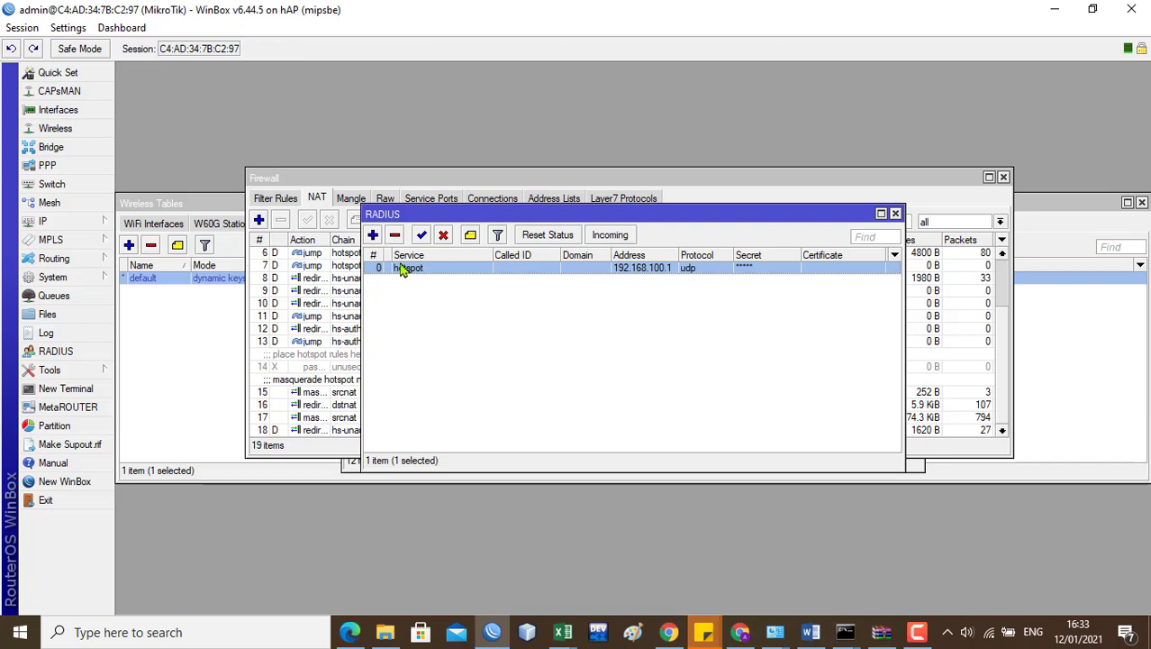
click(373, 235)
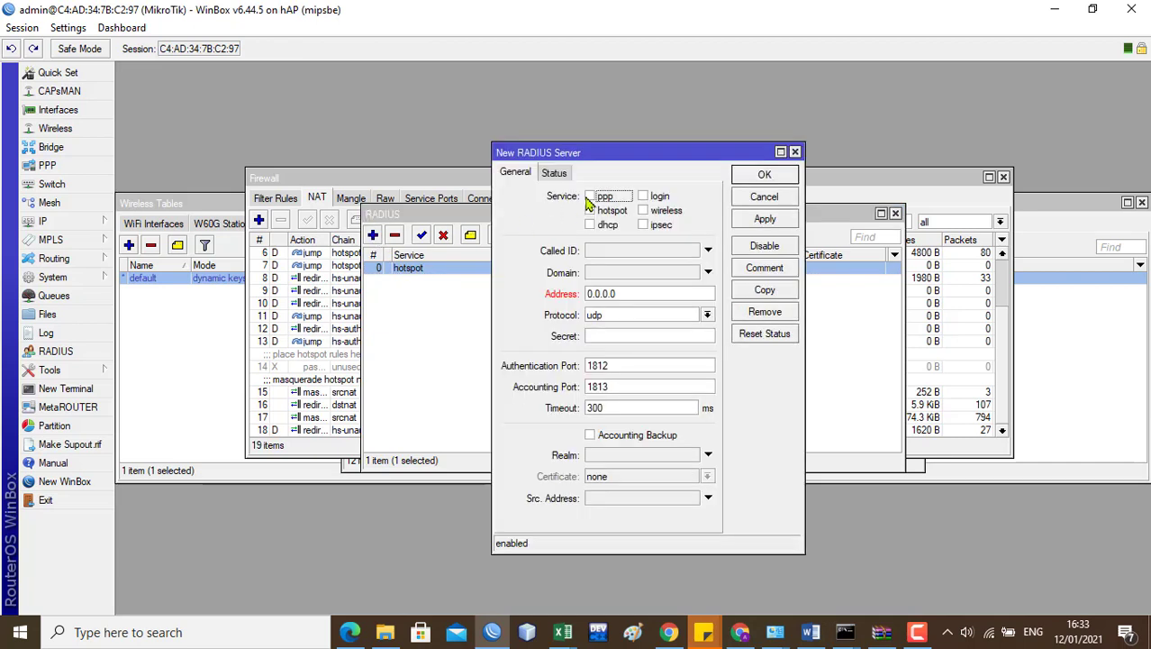
click(795, 151)
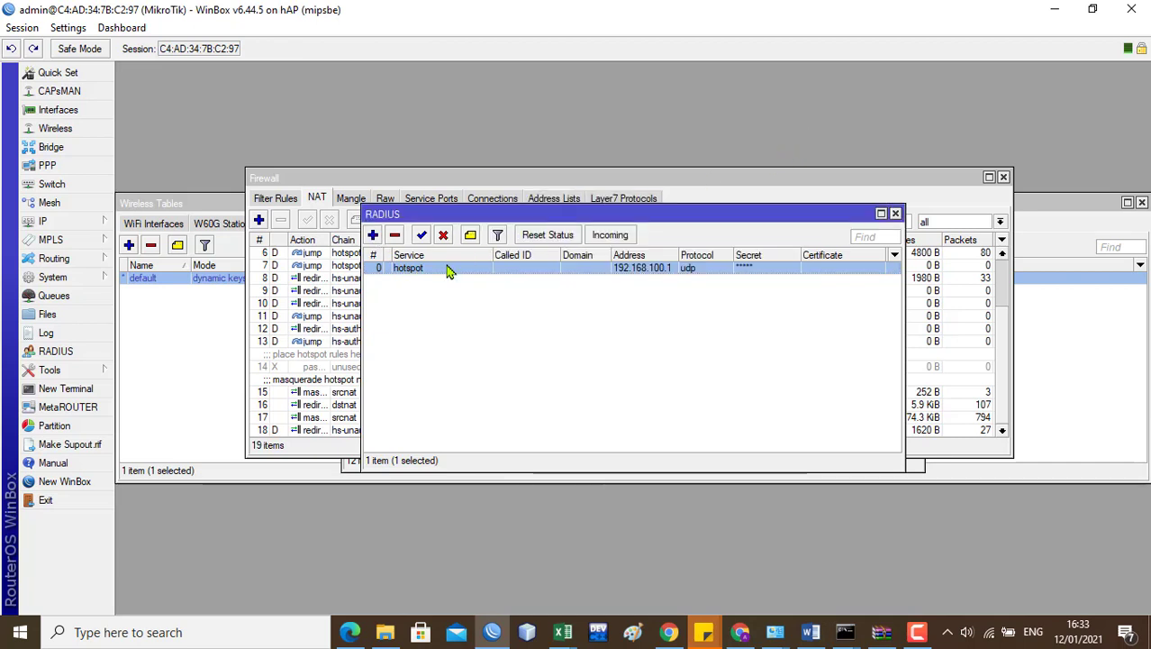
double_click(450, 268)
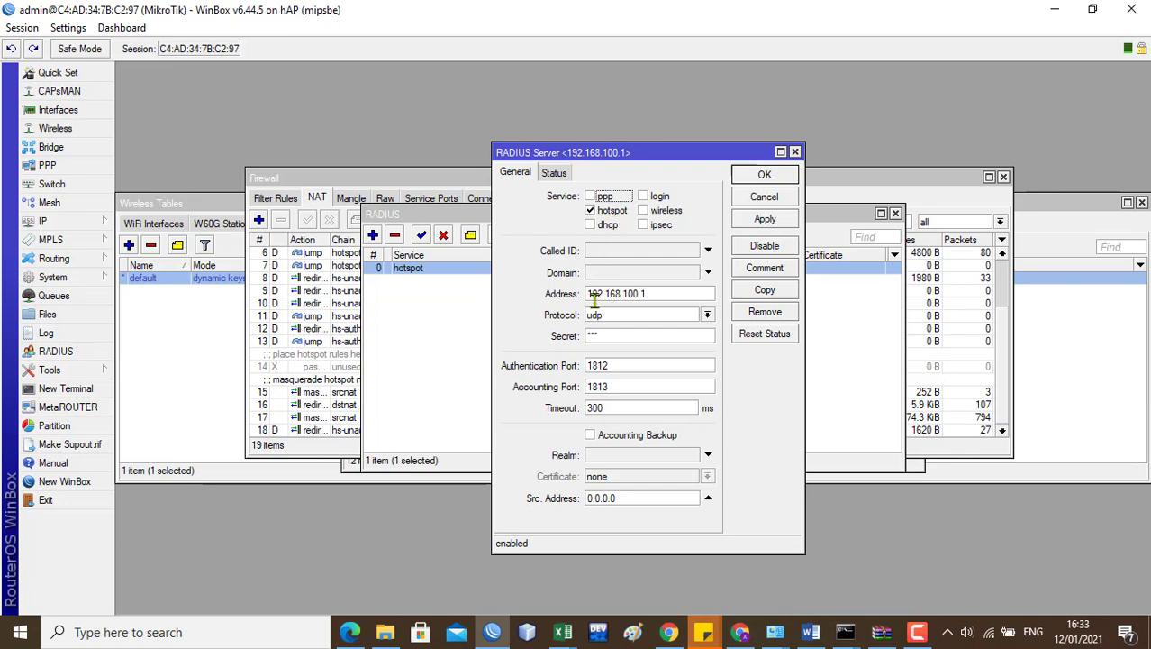
click(663, 294)
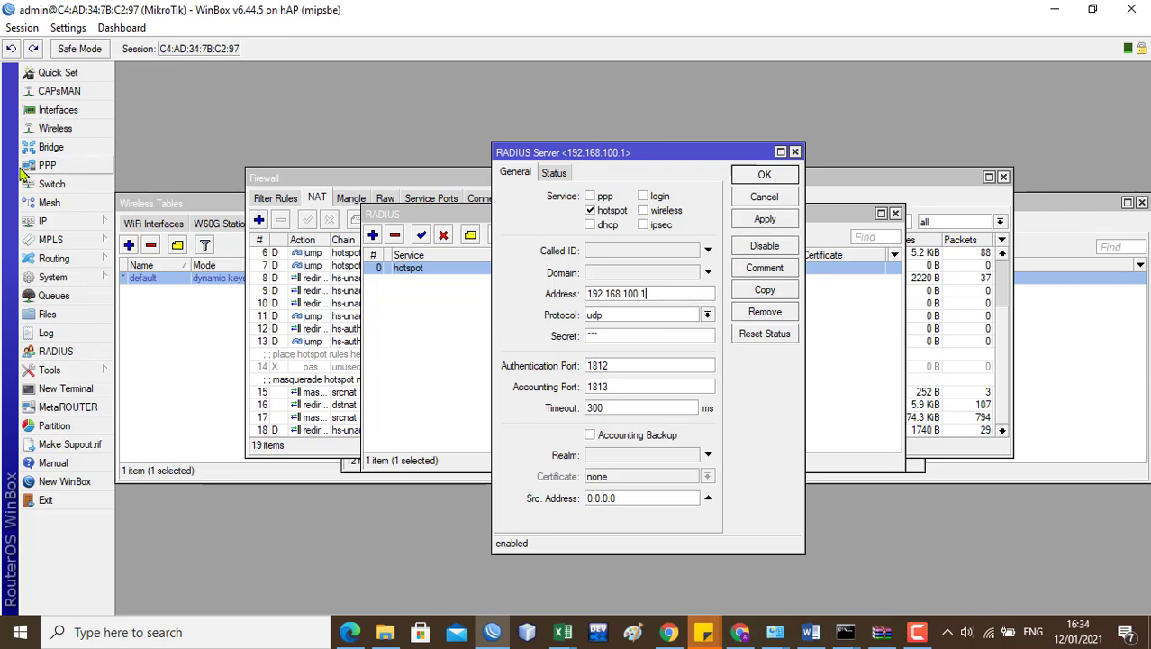
click(60, 227)
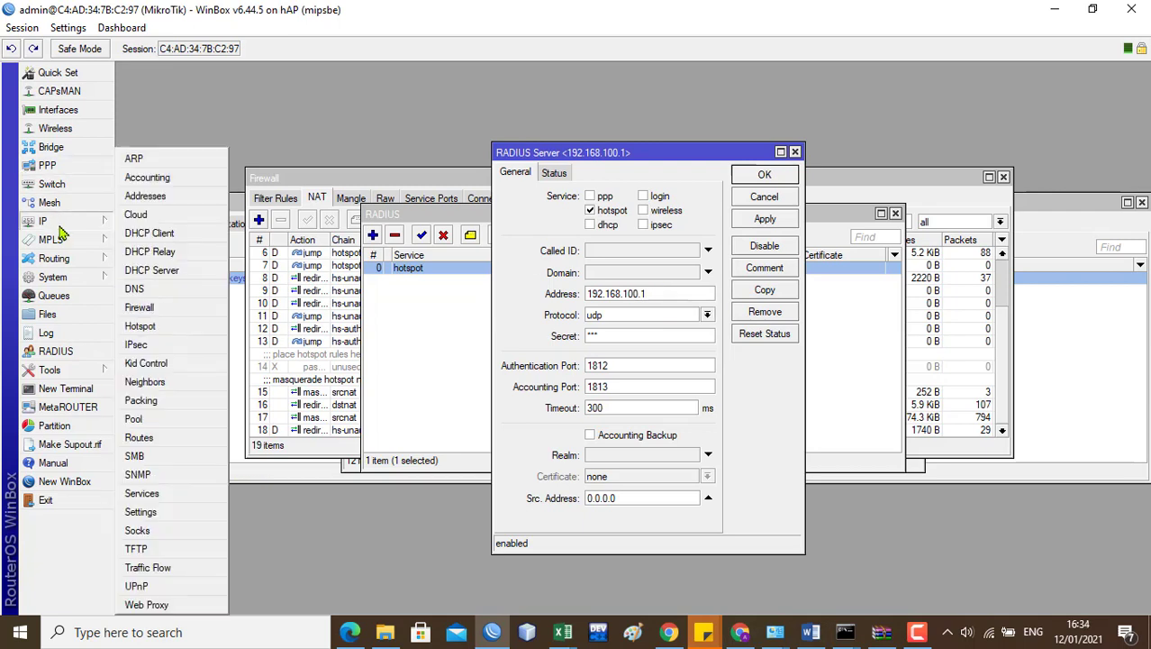
click(140, 199)
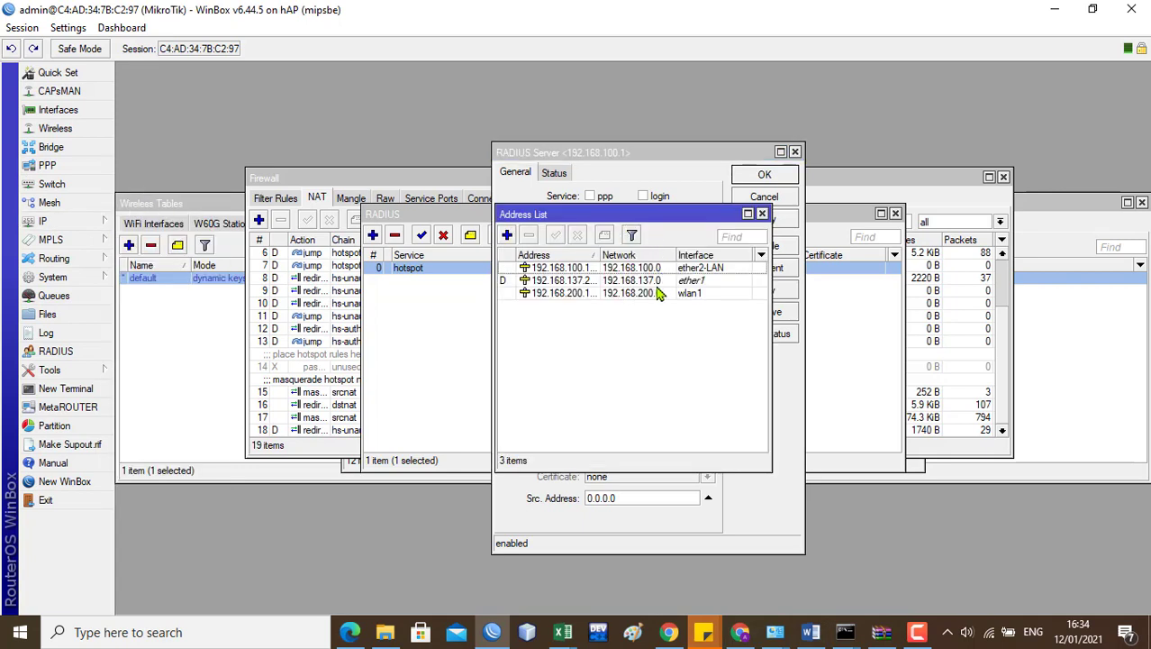
click(762, 215)
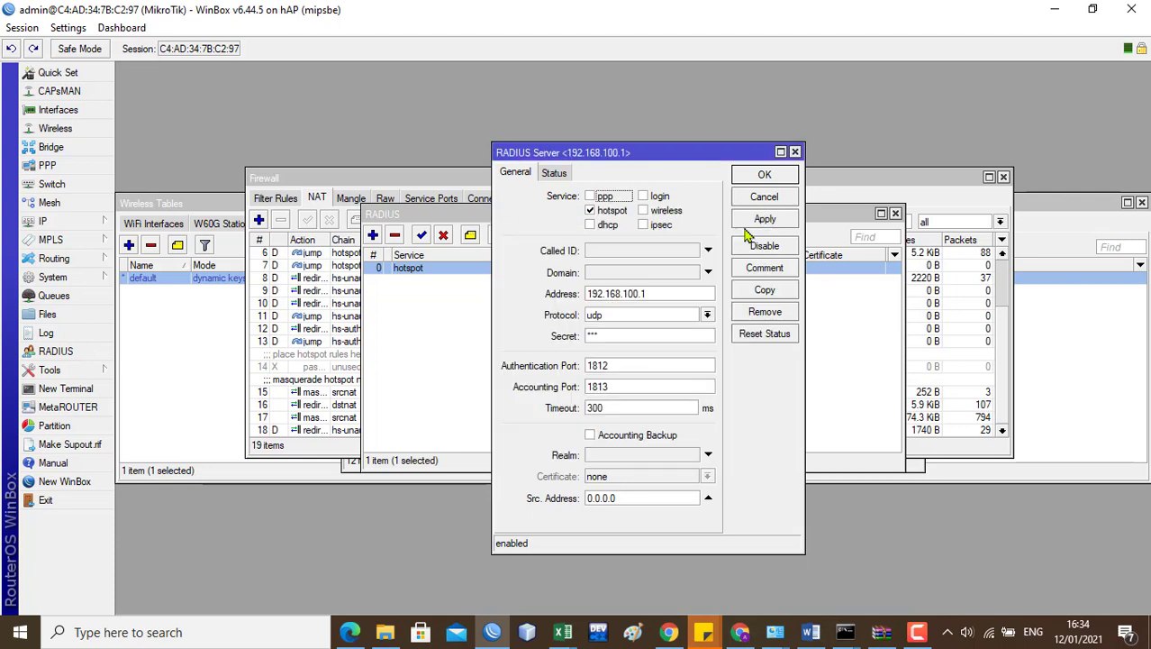
Step: Change the RADIUS server address to 127.0.0.1 and save the entry
drag(649, 293, 574, 292)
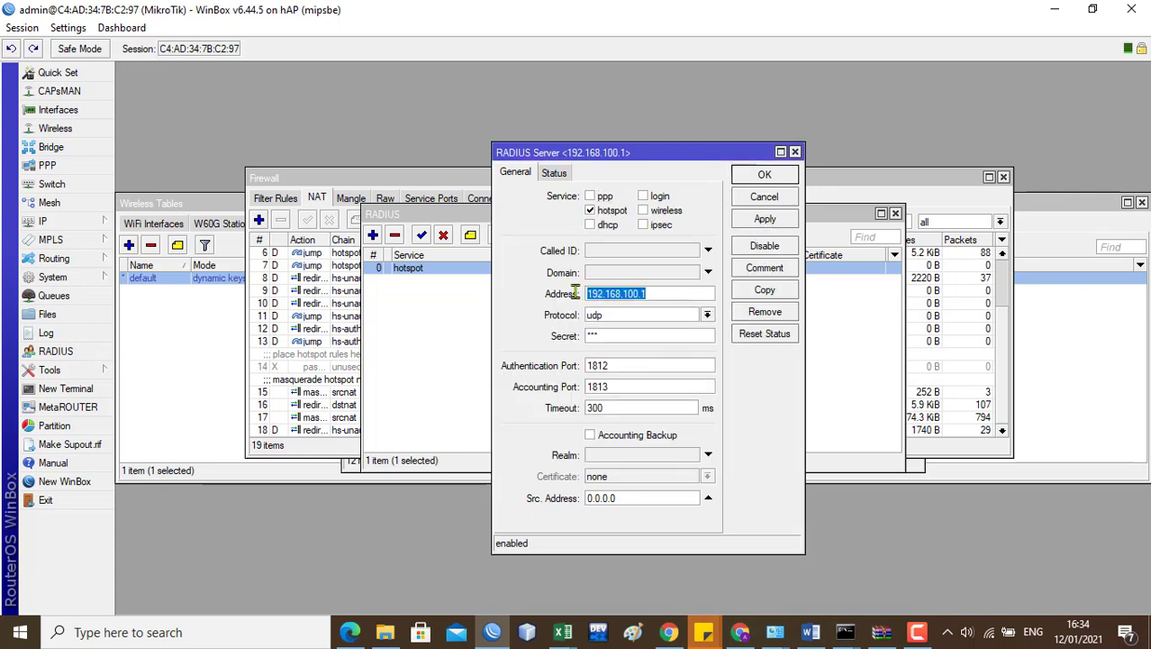
text(127)
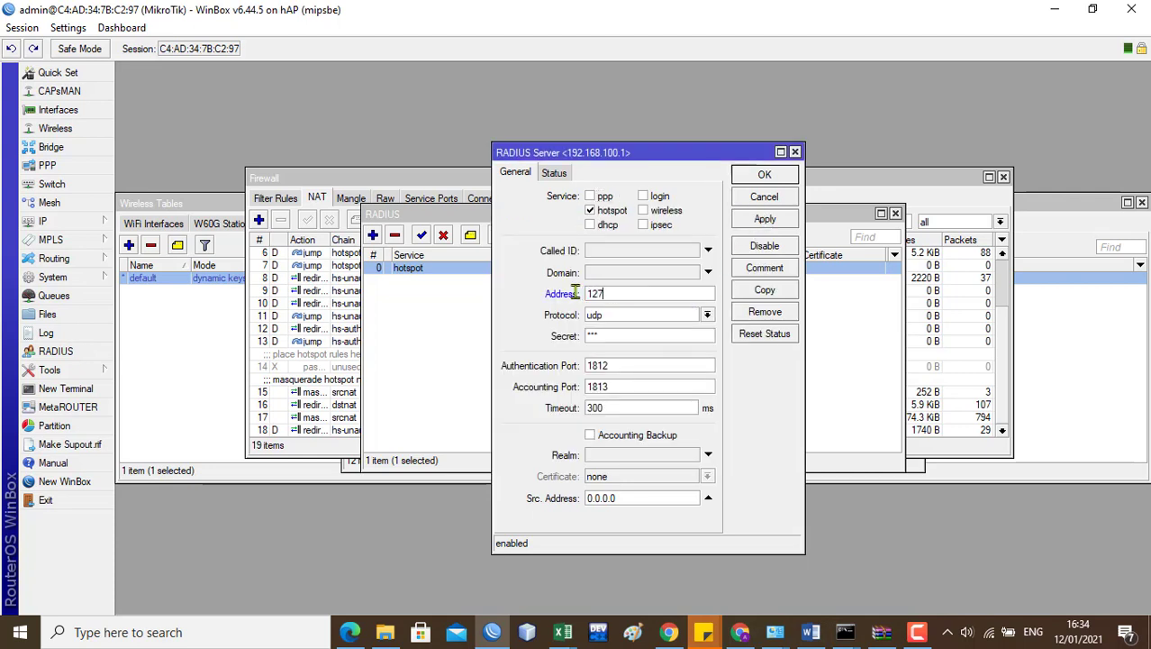
text(.0.0.1)
click(771, 219)
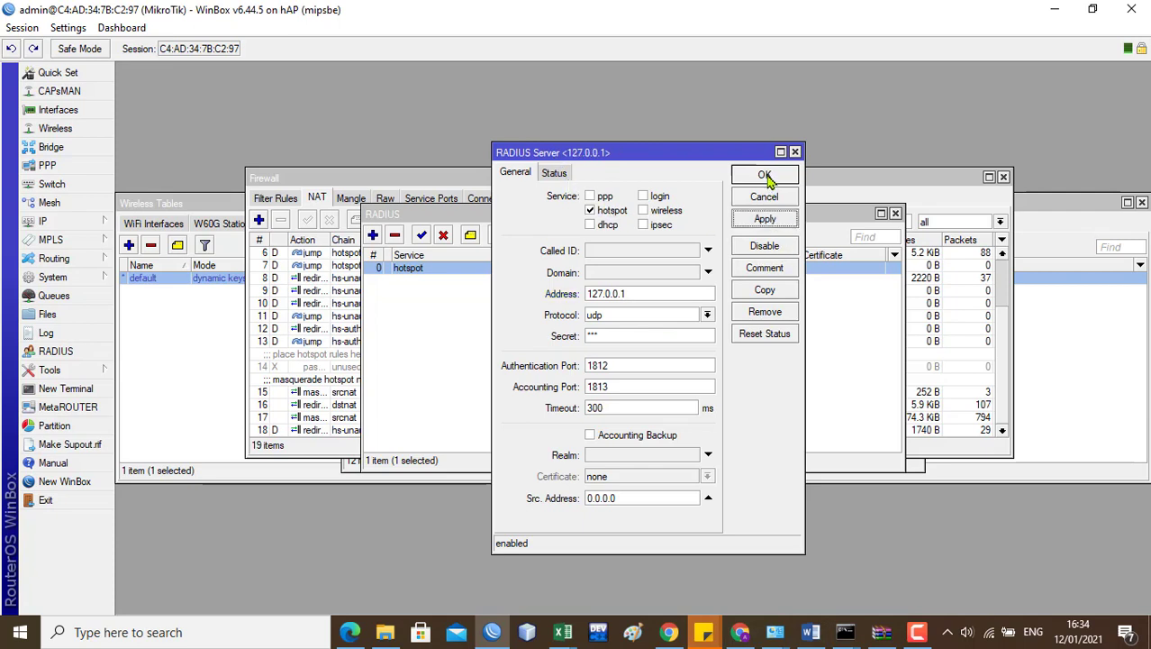
click(765, 177)
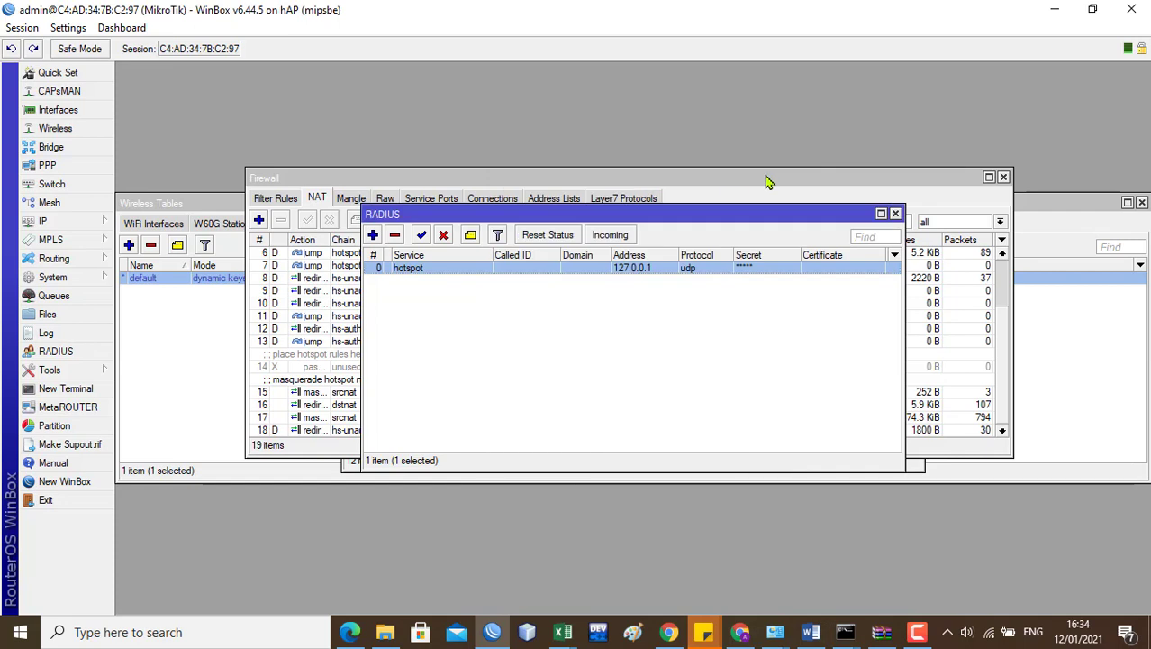
Step: Enable Accept for incoming RADIUS requests on port 3799 and apply it
click(628, 237)
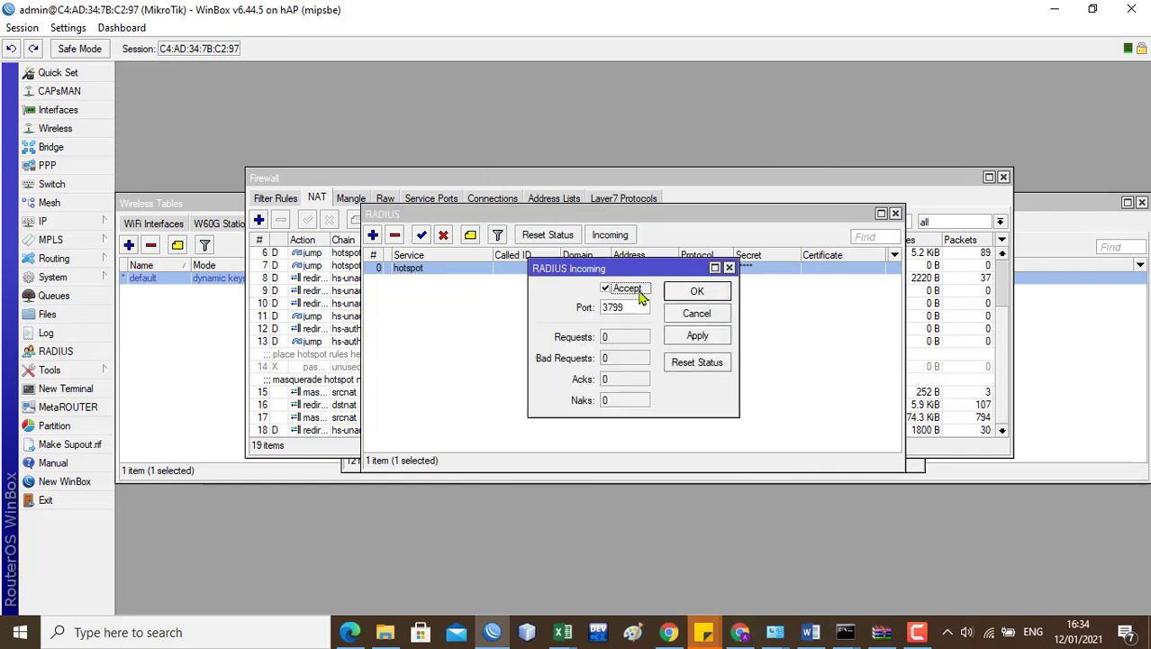
click(696, 336)
click(698, 291)
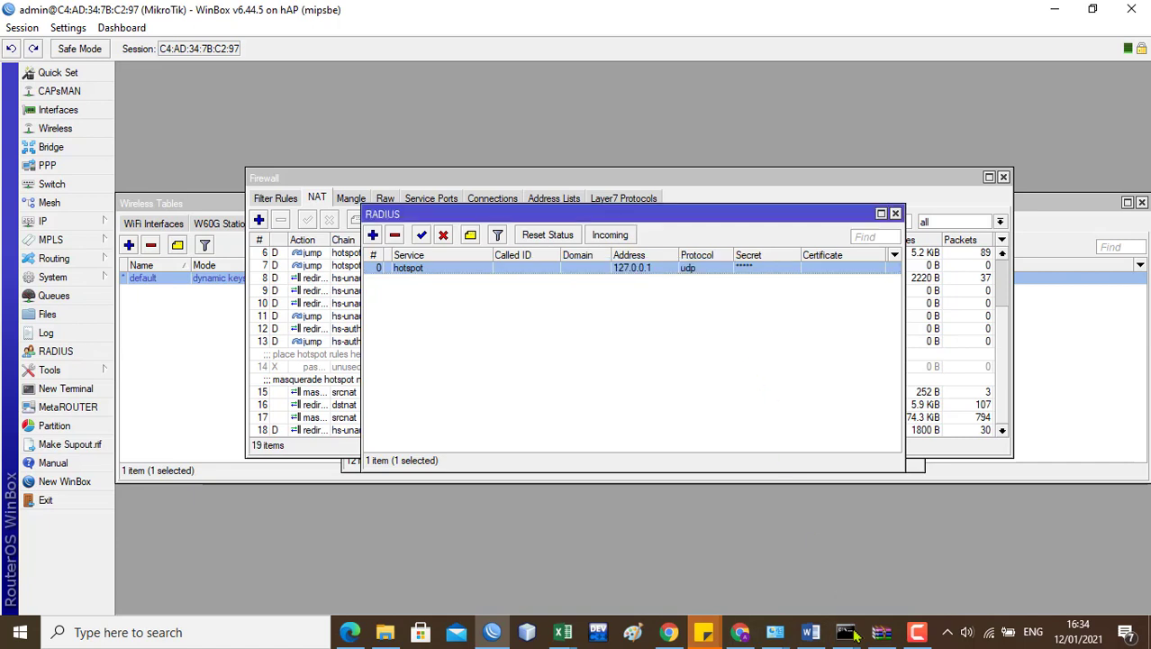
Step: Bring Command Prompt forward and disconnect from the Ruang Guru TI Wi-Fi
mouse_move(845, 632)
mouse_move(903, 567)
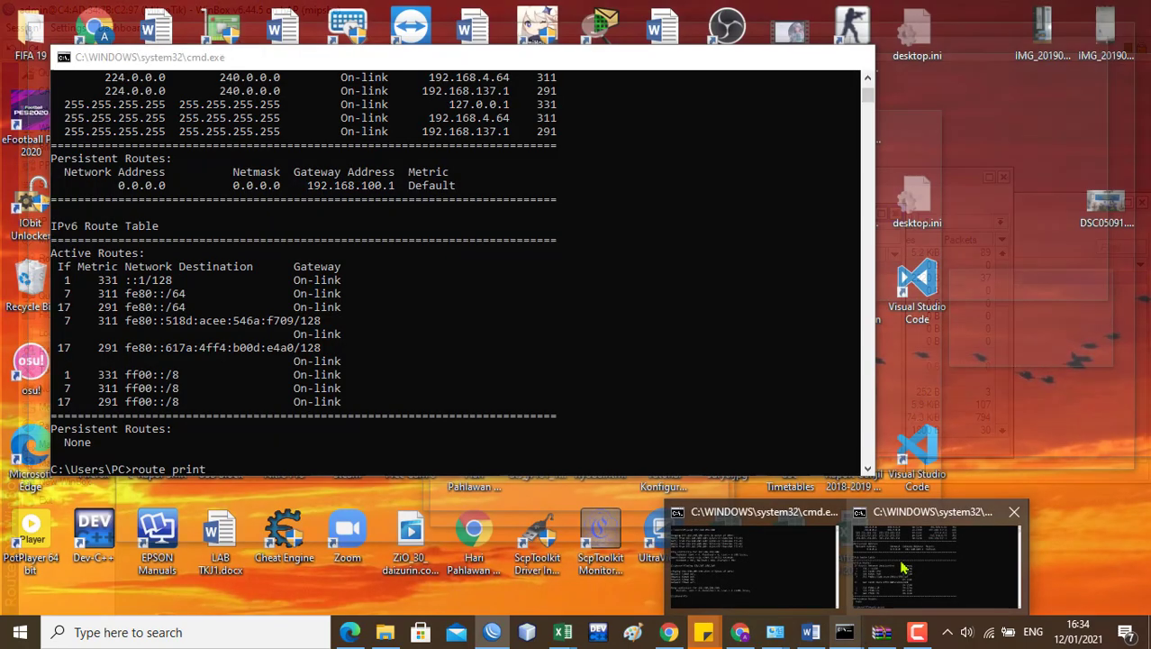
click(904, 568)
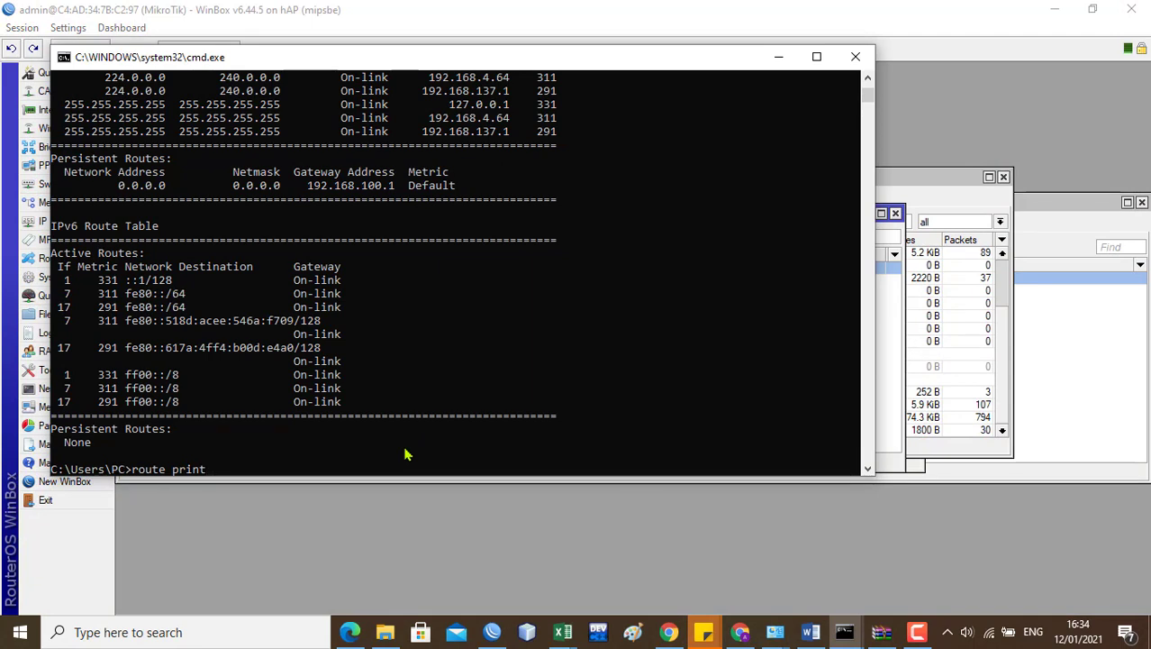
click(989, 633)
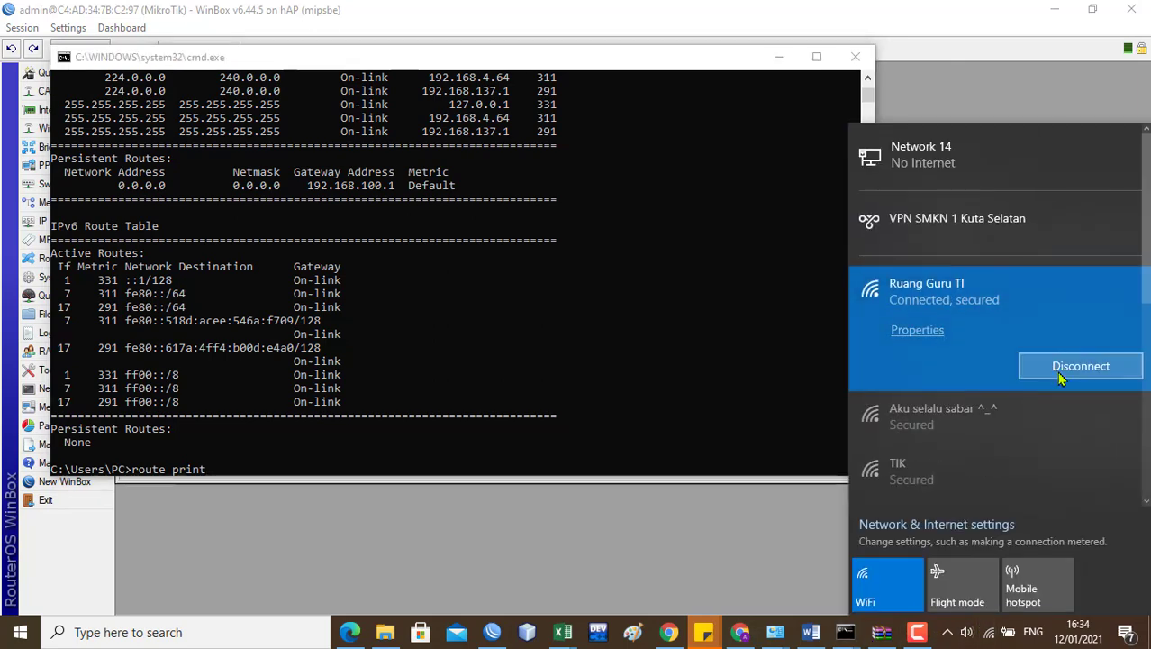
click(1060, 379)
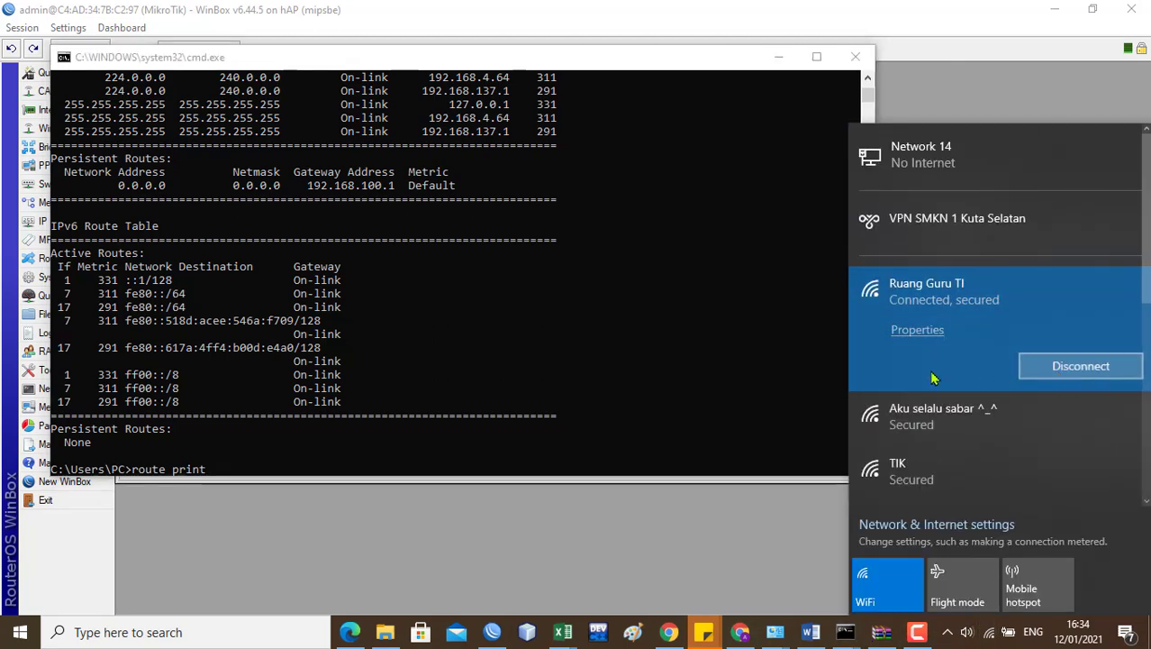
Step: Rerun route print and check the default route via 192.168.100.1
click(615, 424)
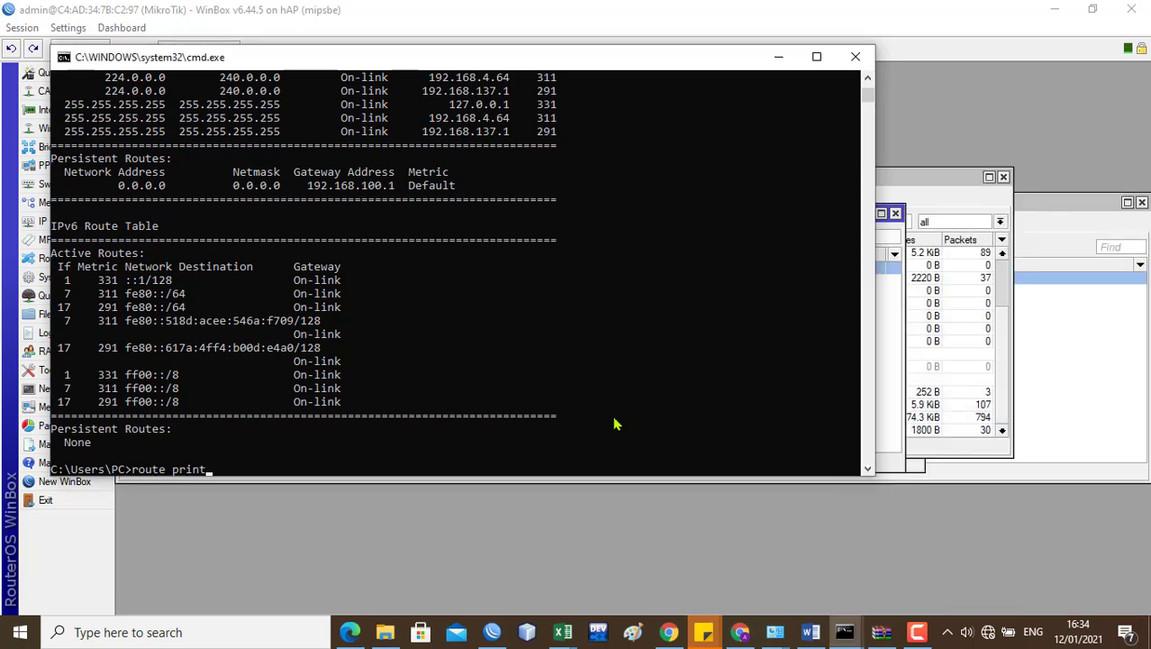
key(Return)
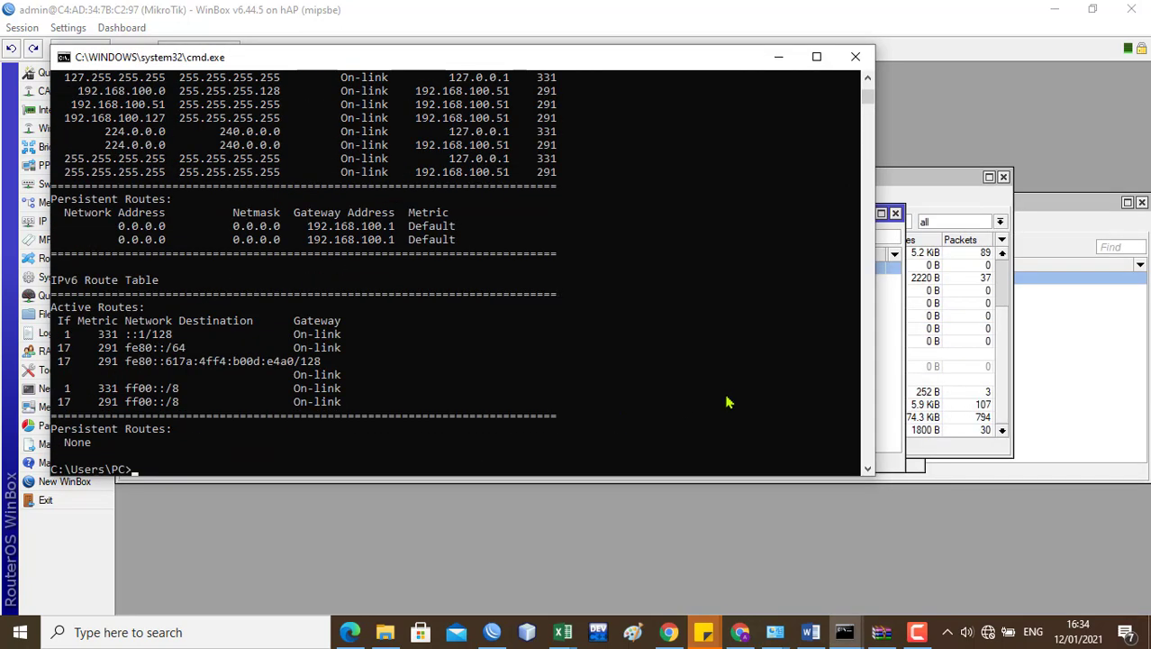
scroll(865, 102, up, 4)
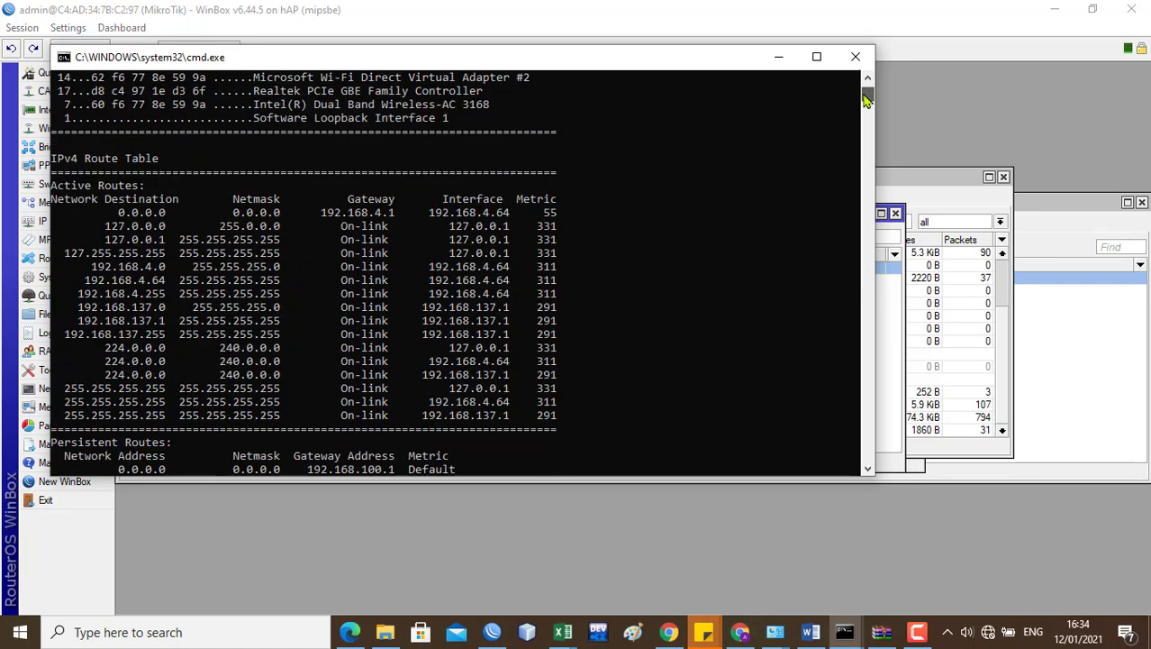
scroll(865, 102, down, 10)
scroll(865, 101, up, 7)
scroll(865, 102, up, 7)
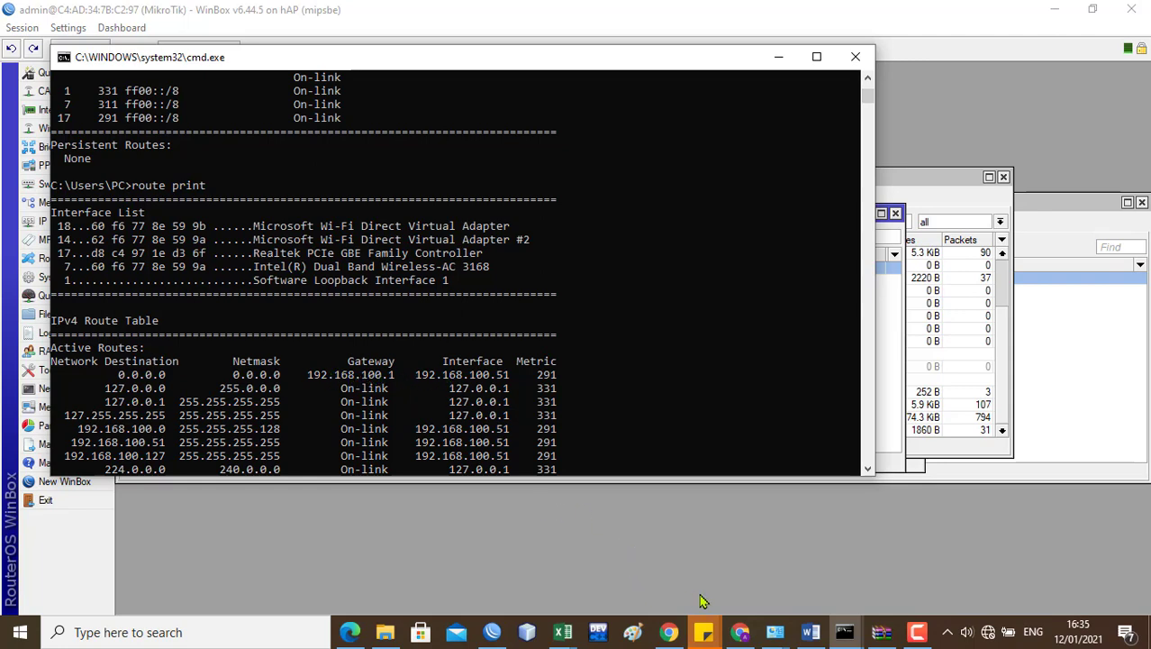
Step: In a new Chrome tab, load 192.168.100.1/userman
click(674, 635)
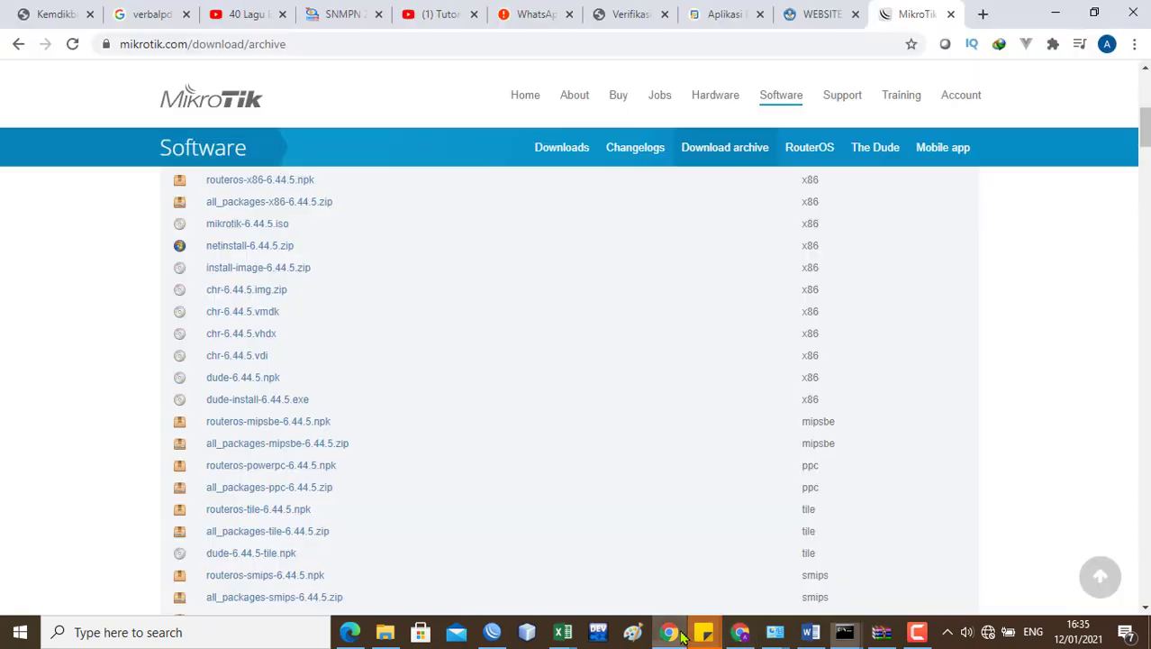
click(982, 15)
text(192.)
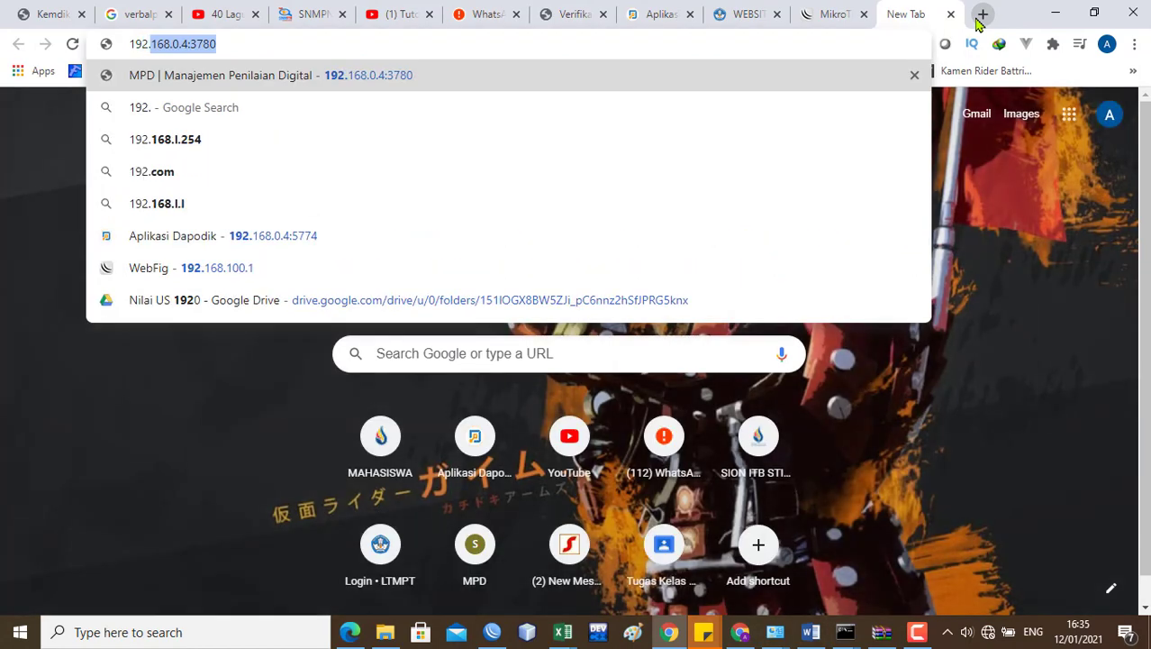
text(168.100.1/)
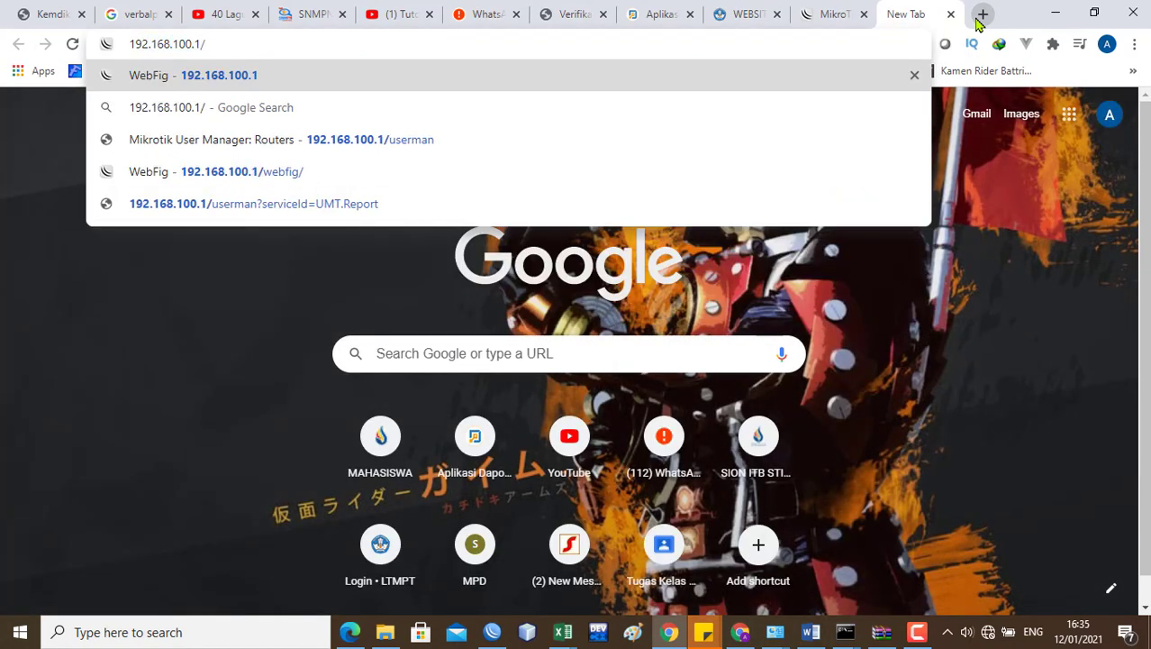
text(userman)
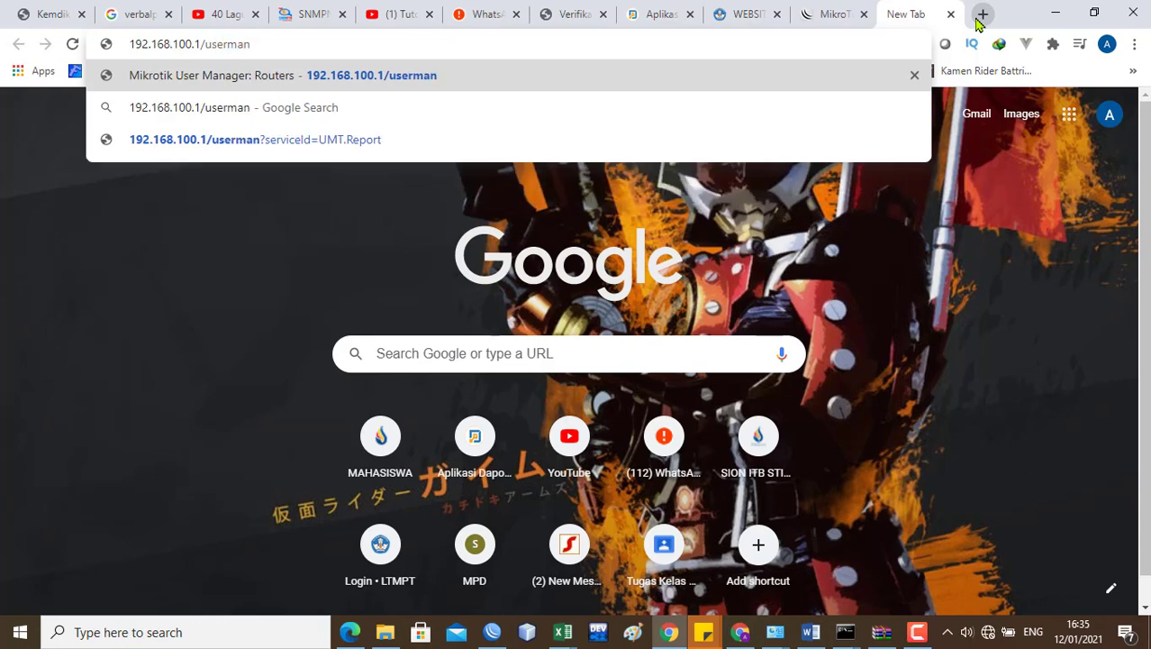
key(Return)
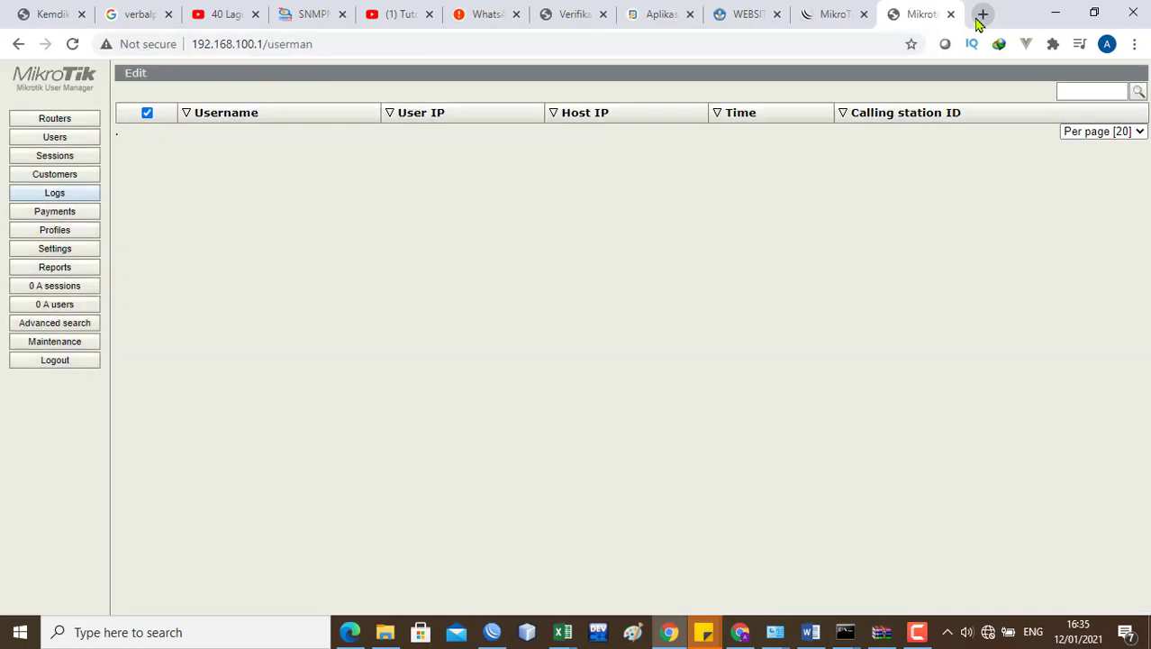
Step: Log out, sign back in with the admin login, and show the Routers list with rp
click(44, 363)
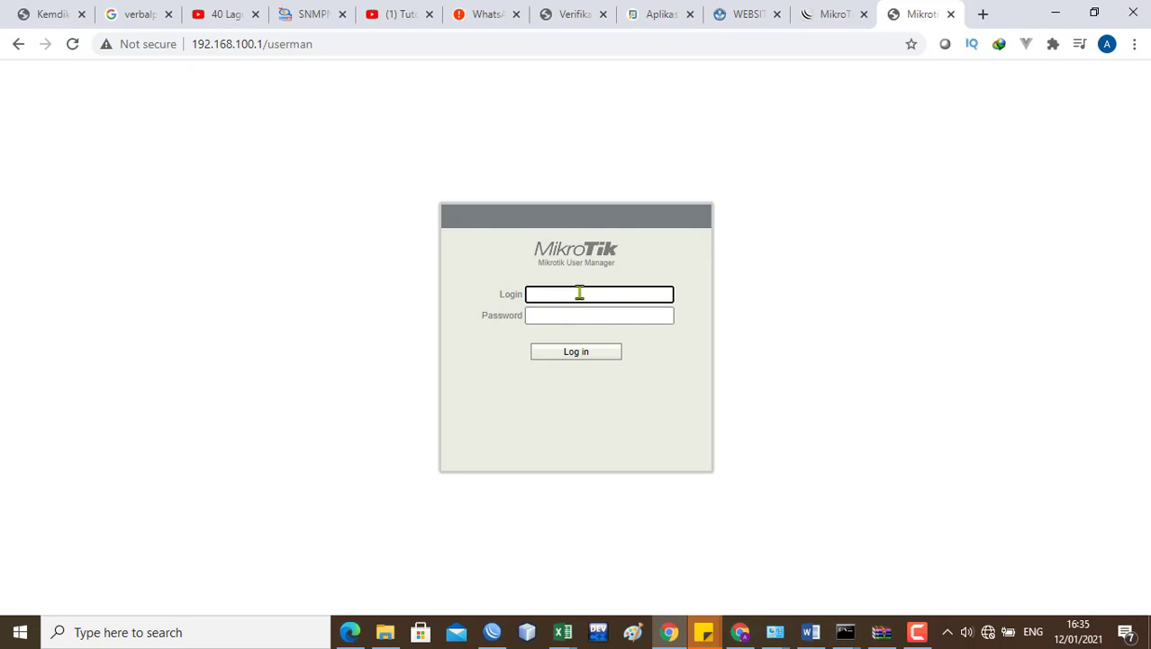
text(admin)
click(555, 316)
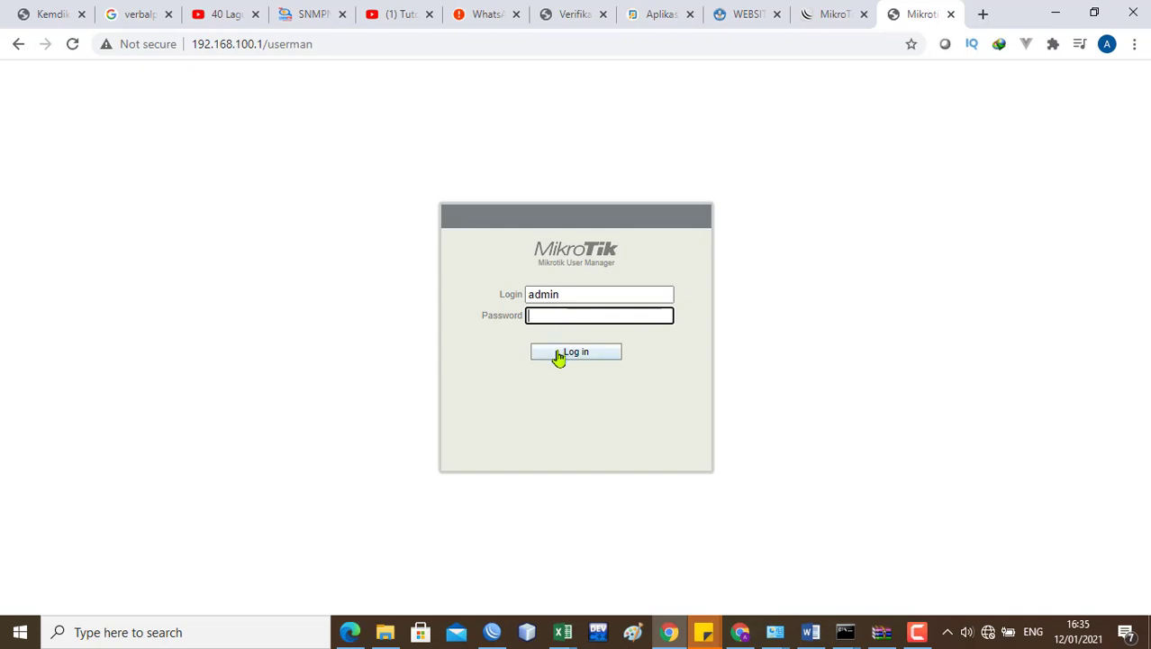
click(558, 354)
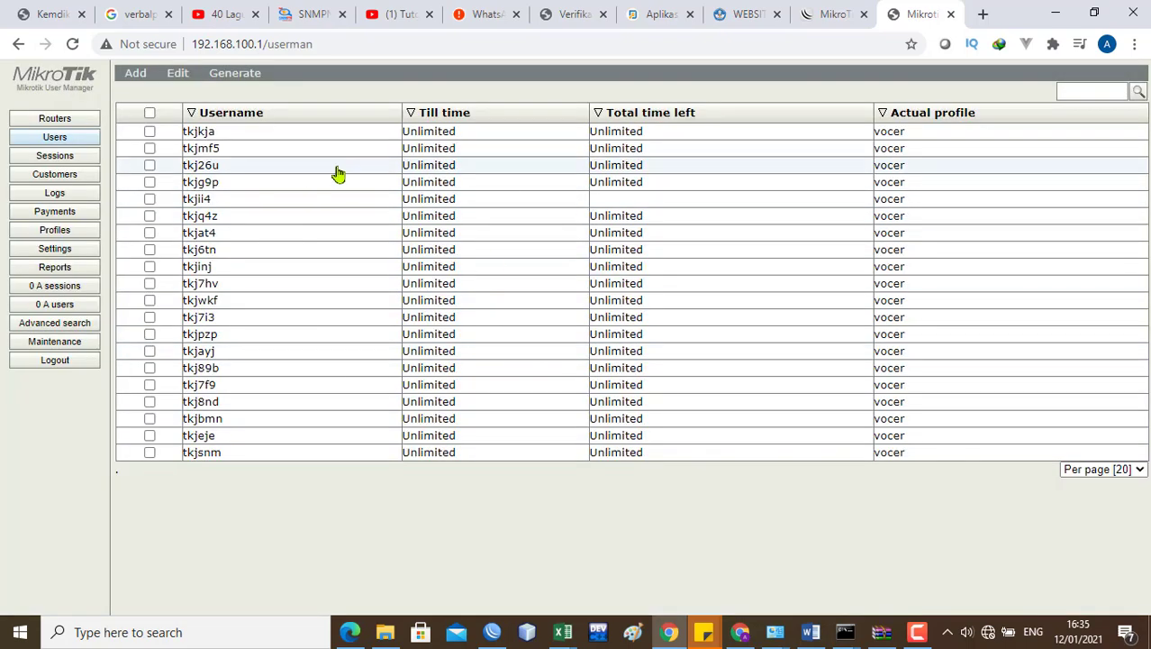
click(69, 125)
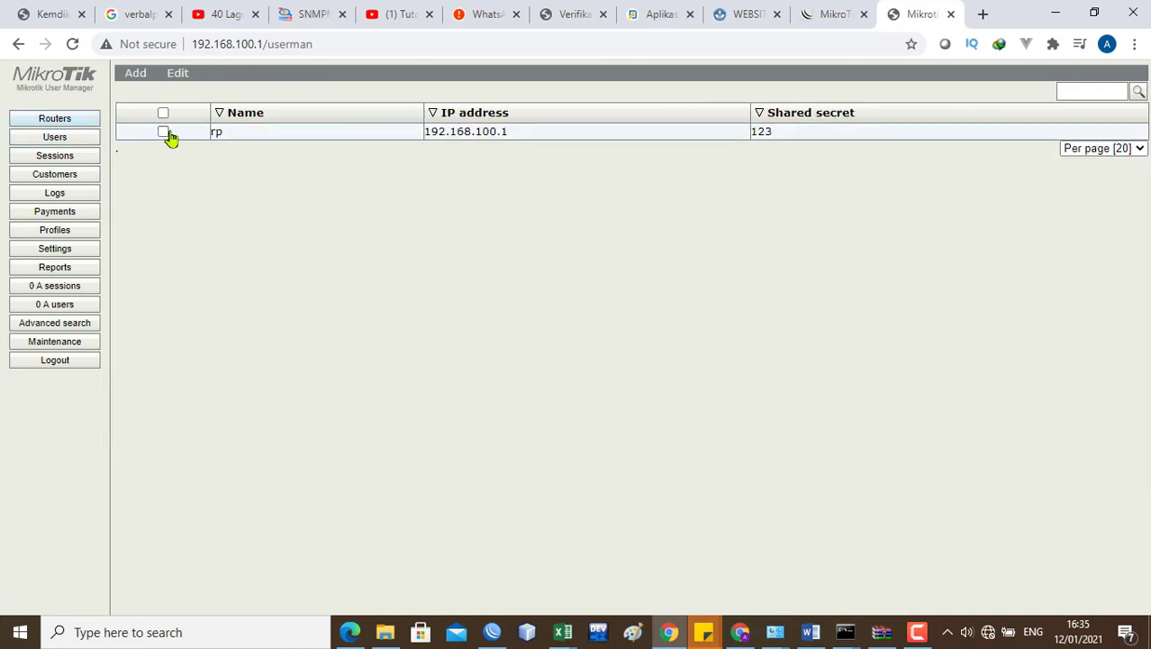
Step: Add a router named 'router' at 127.0.0.1 with its shared secret
click(144, 93)
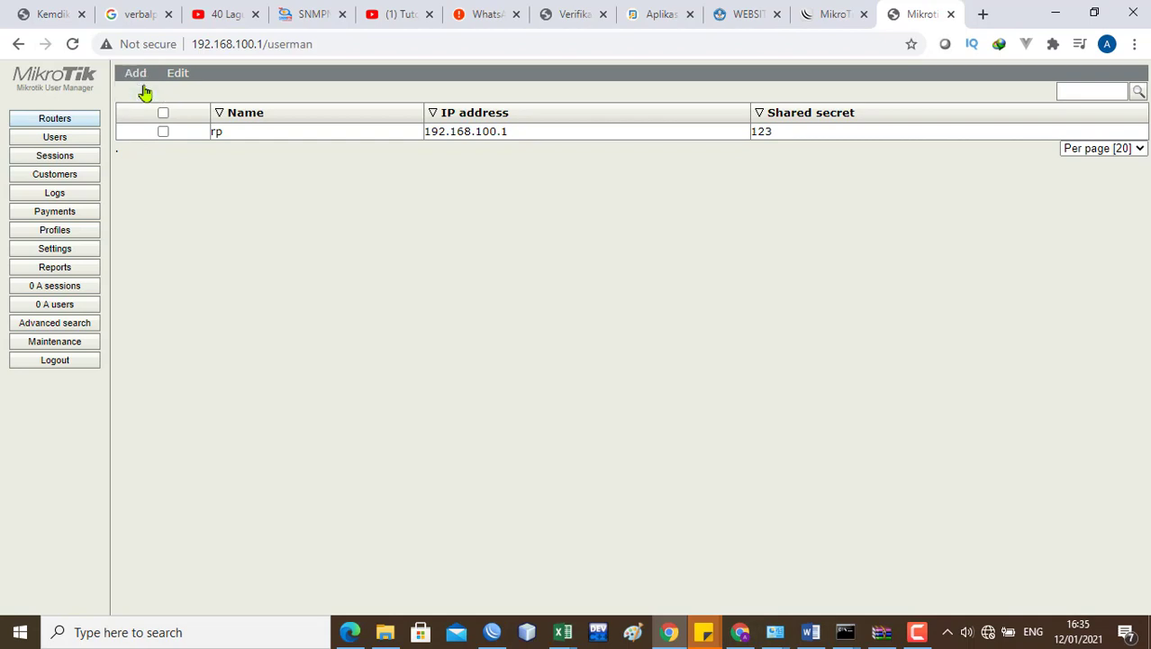
click(558, 227)
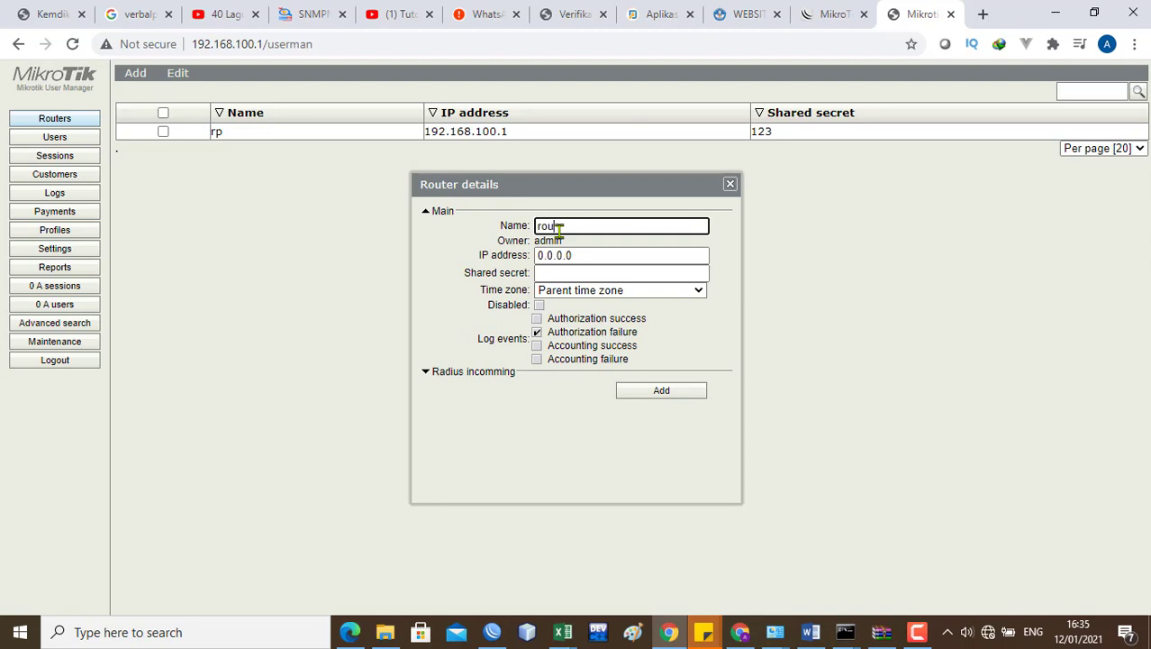
text(router)
key(Tab)
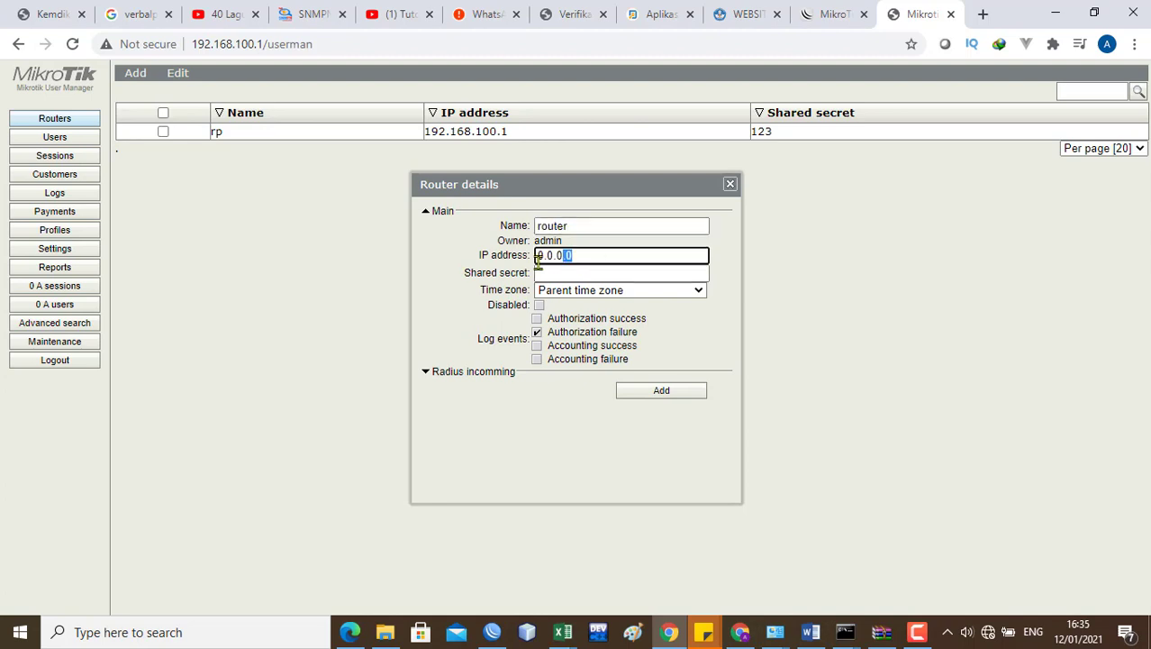
text(1)
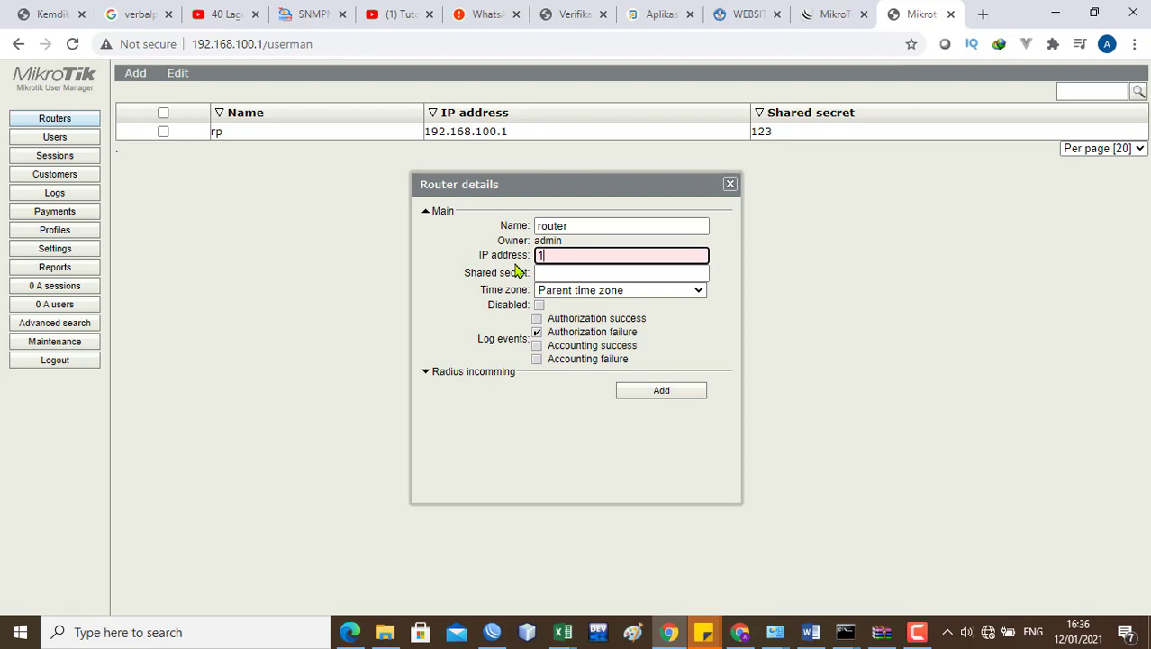
text(2)
key(BackSpace)
text(72)
key(BackSpace)
key(BackSpace)
text(27.0.0.1)
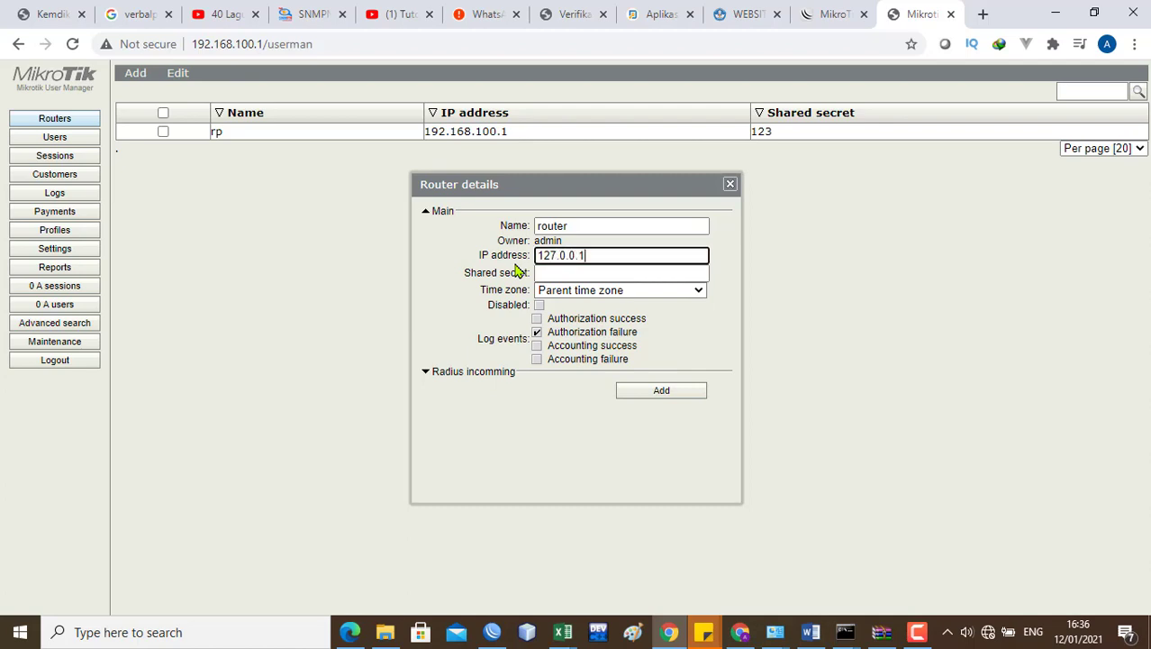
click(578, 275)
text(123)
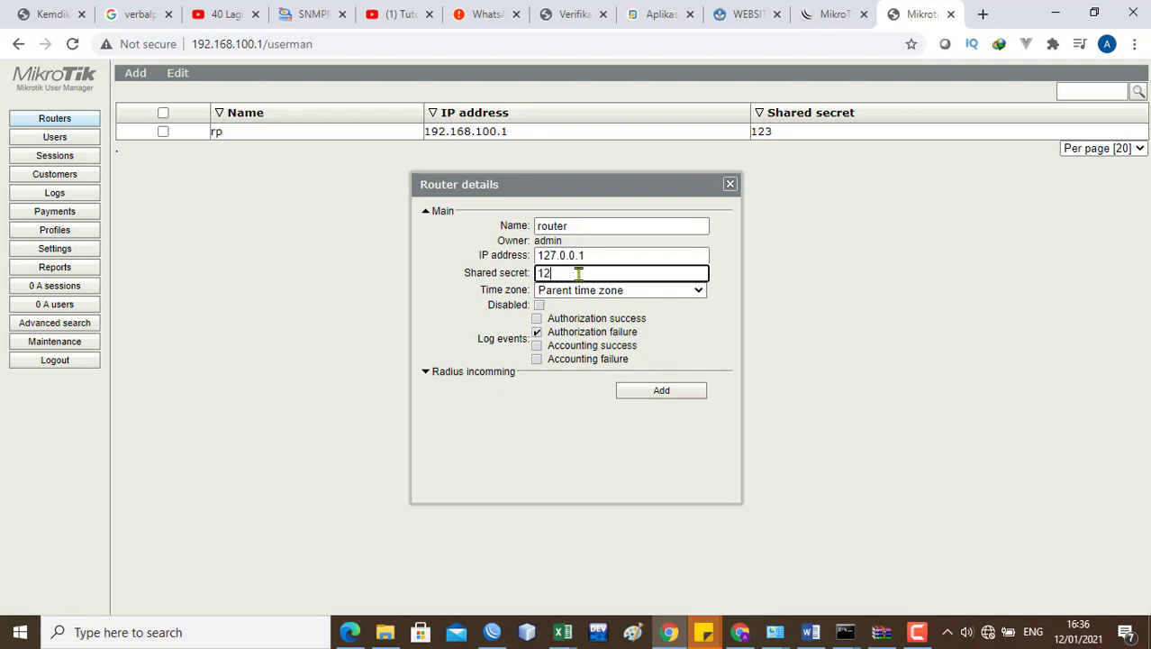
click(643, 394)
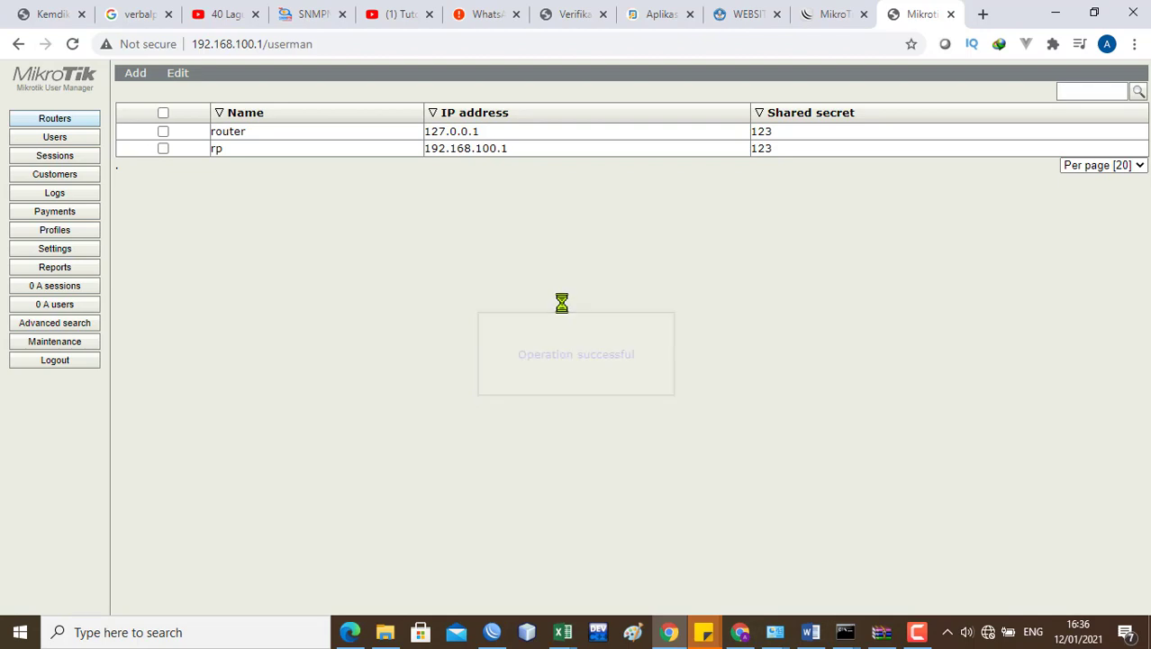